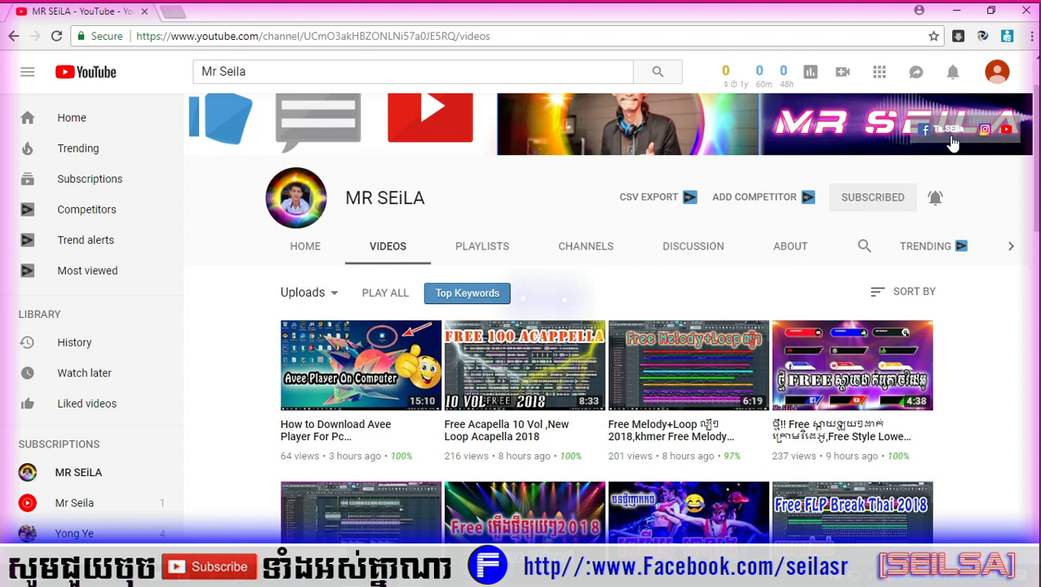
Minimize the browser showing the YouTube channel and refresh the desktop
click(956, 10)
right_click(722, 112)
click(767, 157)
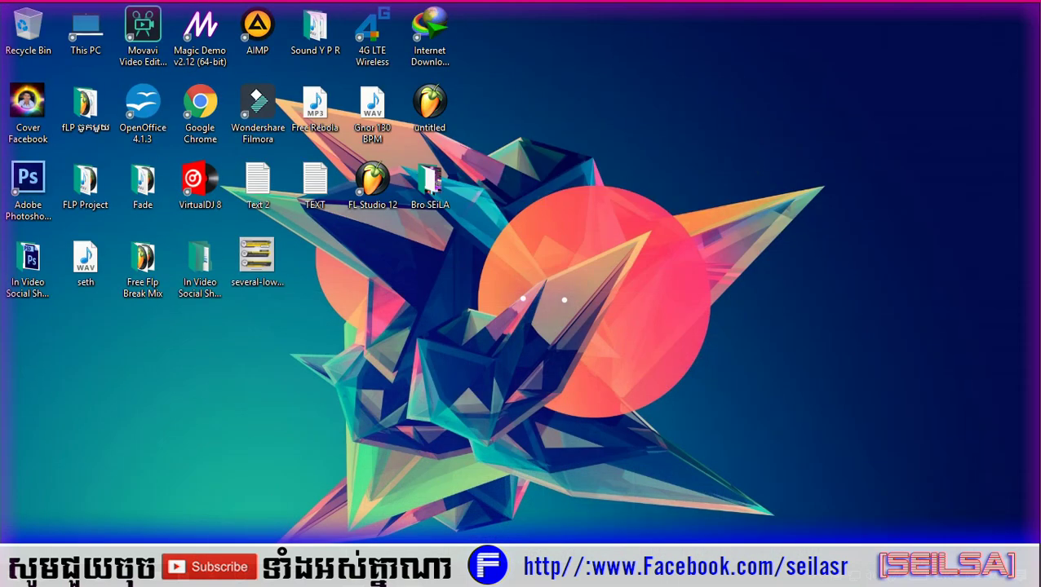
Switch to FL Studio and collapse the SEiLa MiDi folder in the file browser
key(alt+Tab)
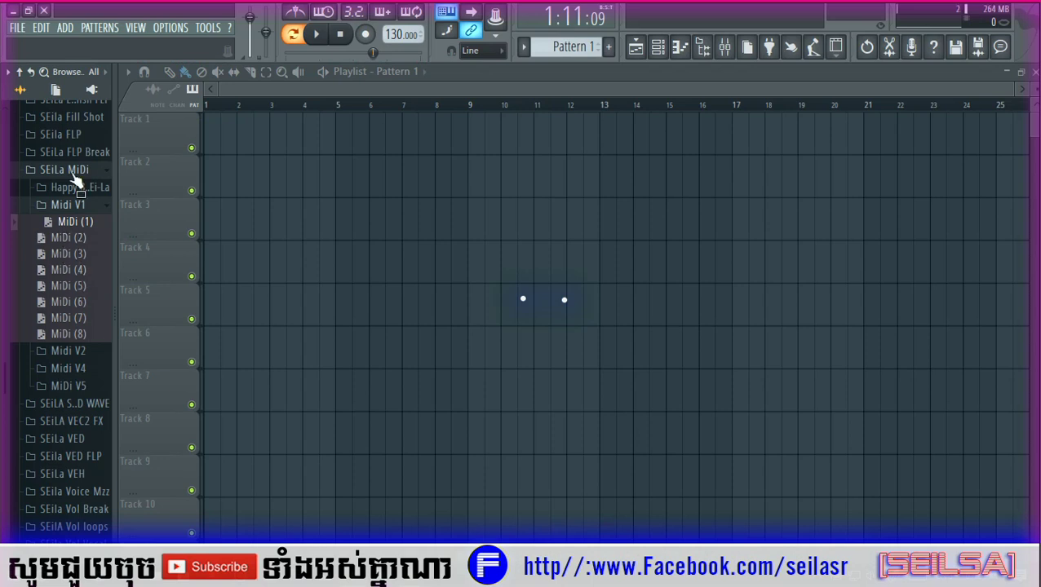
click(73, 169)
scroll(102, 204, up, 10)
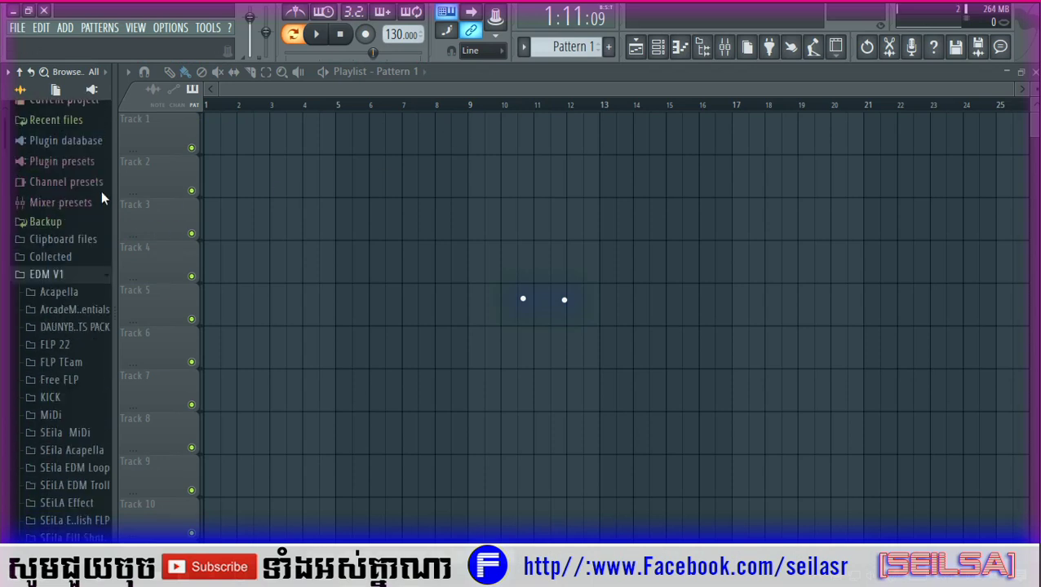
scroll(288, 145, down, 1)
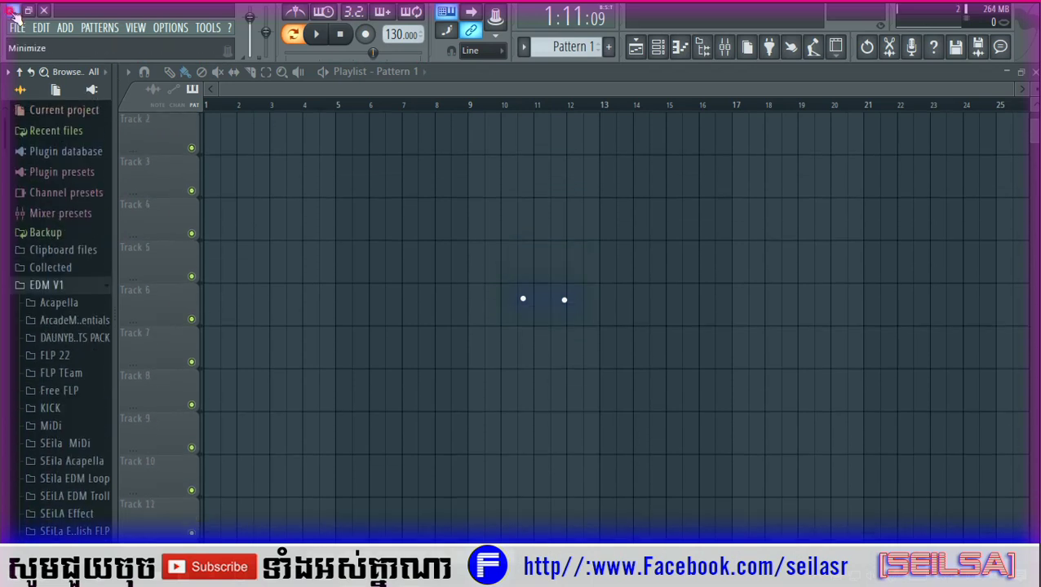
Minimize FL Studio and open the Music Download folder inside Music on Local Disk (D:), refreshing its contents
click(13, 12)
right_click(706, 182)
click(735, 222)
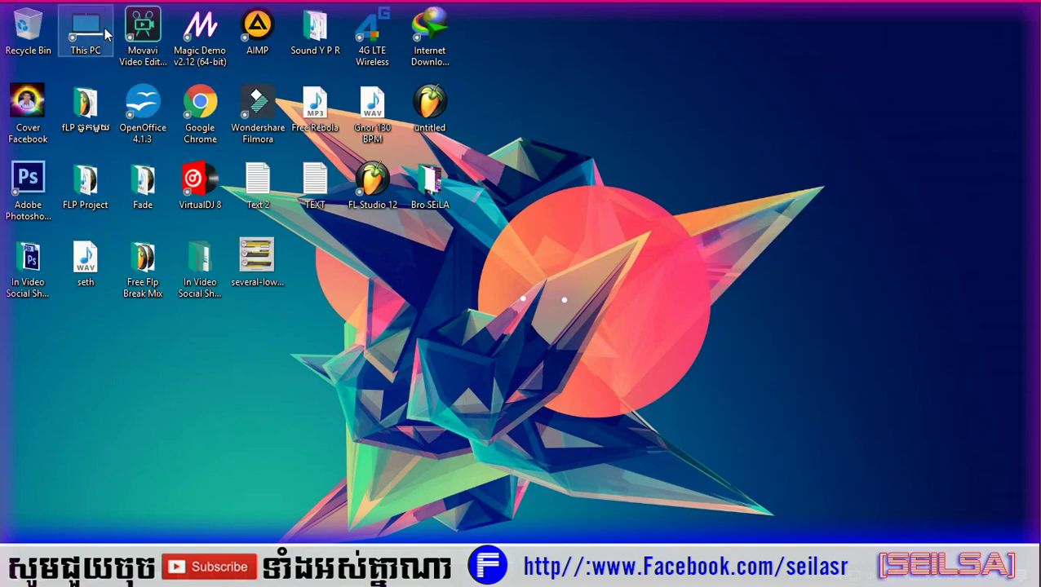
double_click(104, 33)
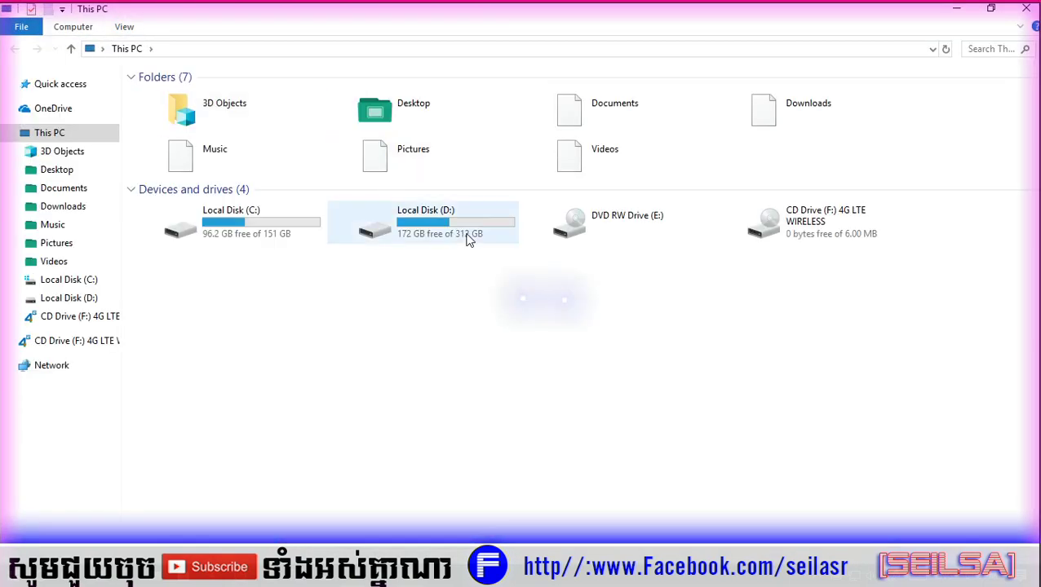
double_click(465, 234)
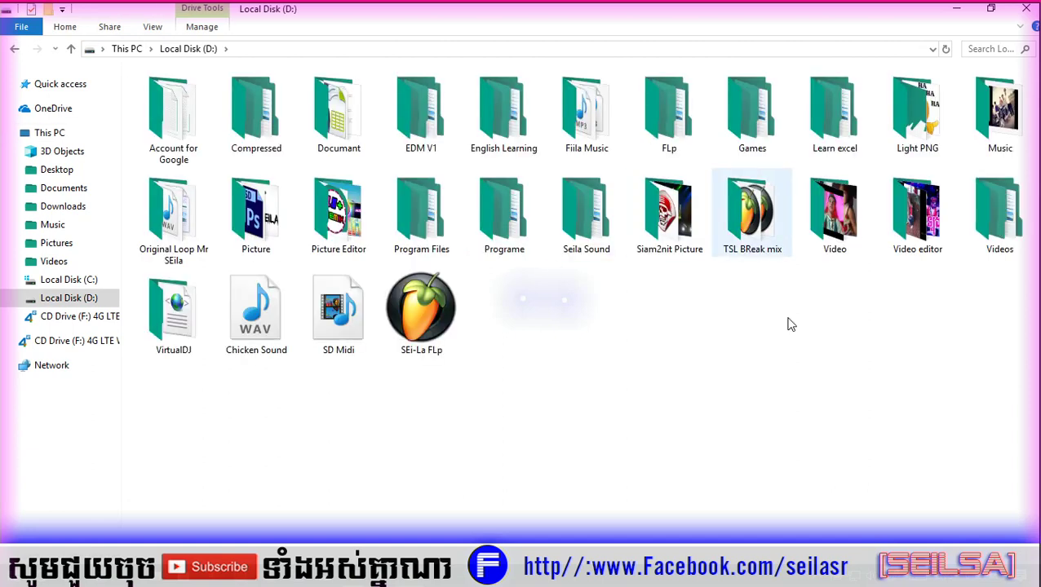
click(816, 575)
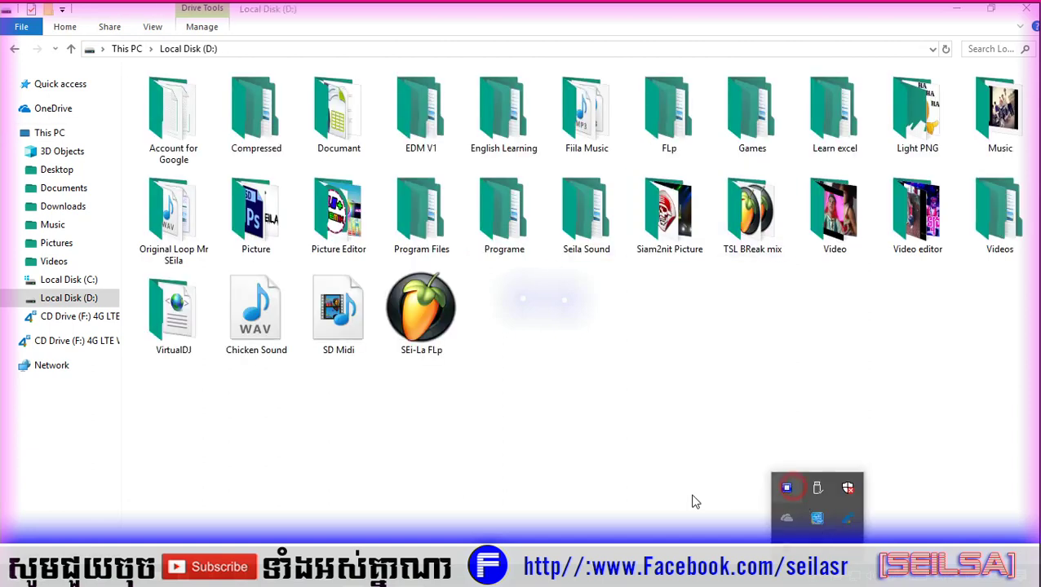
click(678, 507)
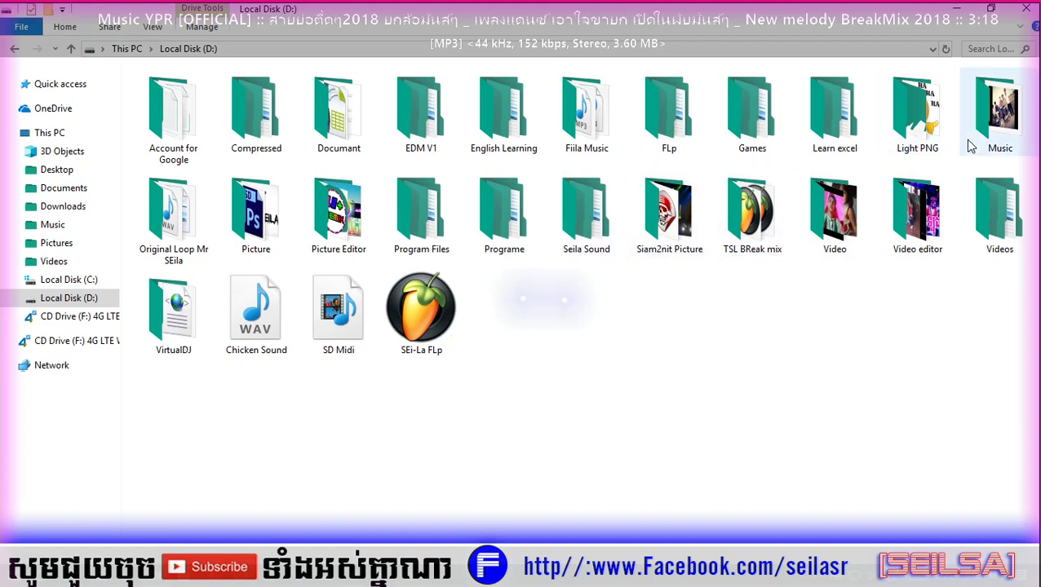
double_click(989, 106)
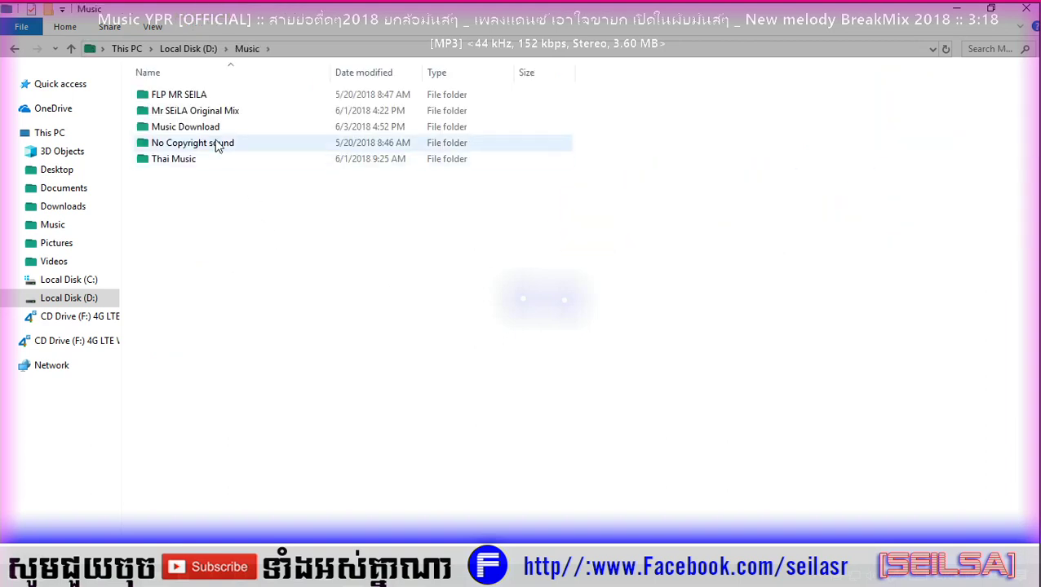
double_click(214, 129)
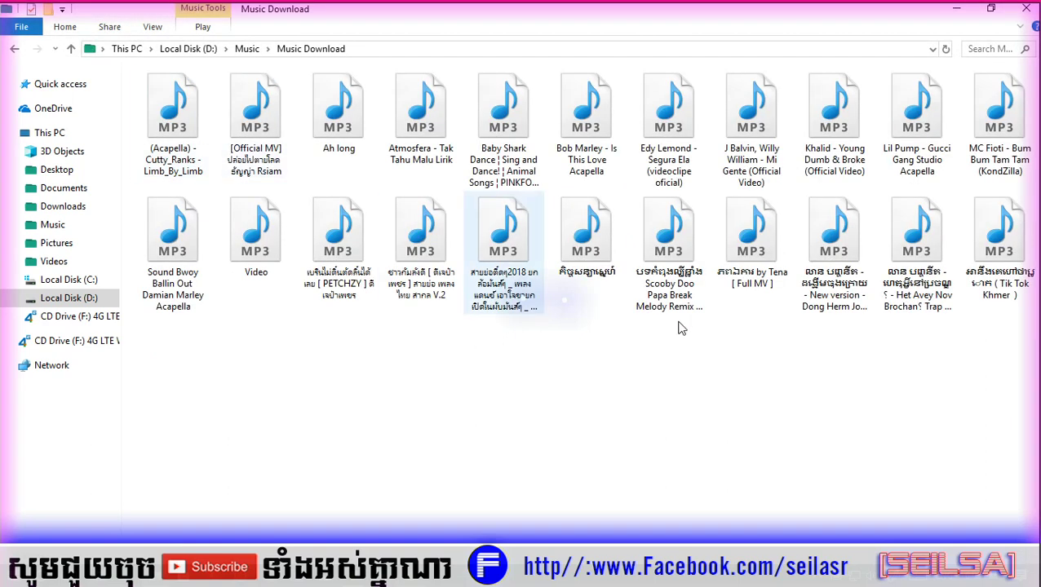
right_click(761, 359)
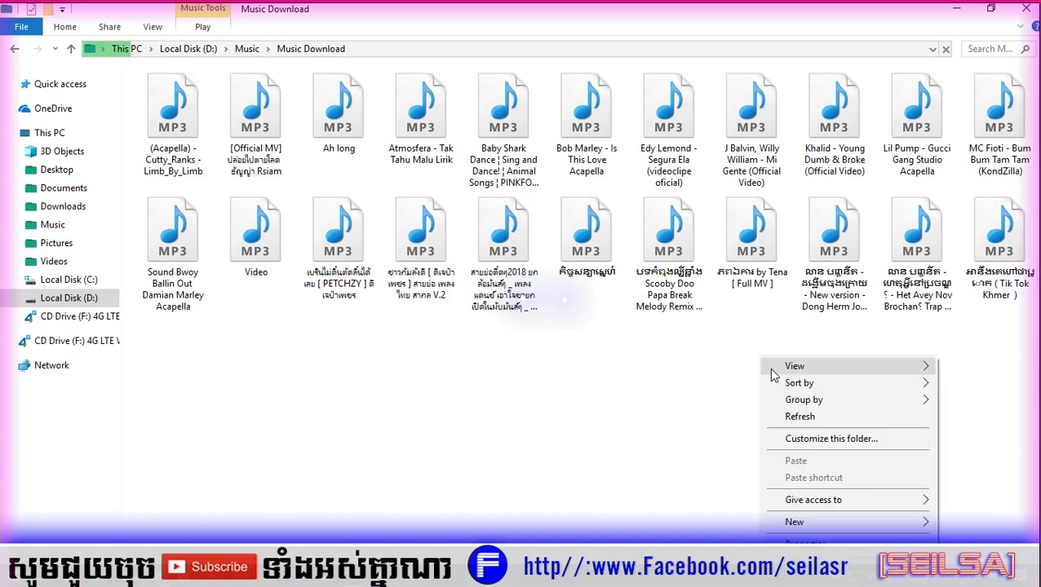
click(808, 418)
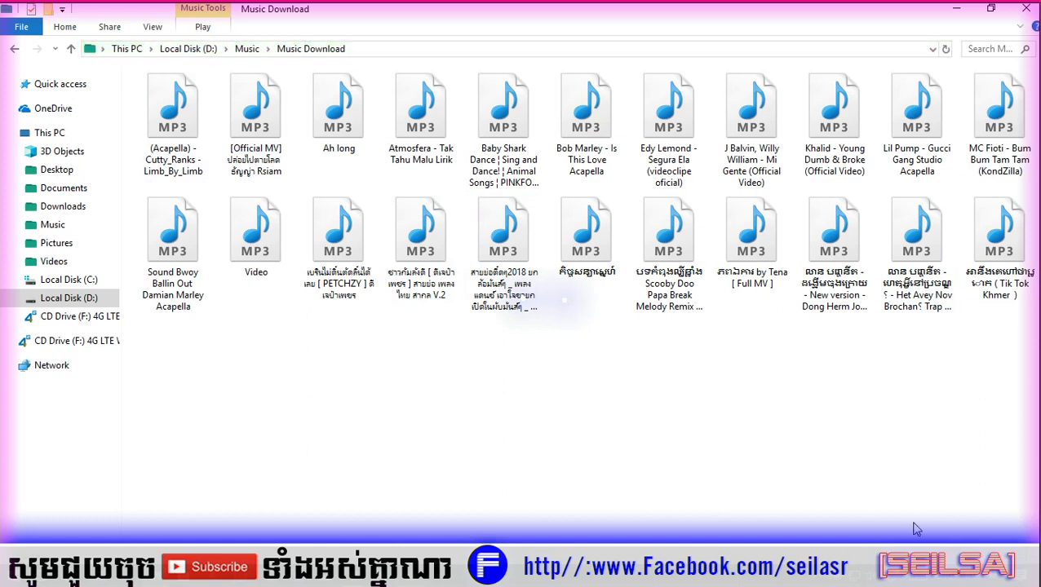
Preview the (Acapella) - Cutty_Ranks - Limb_By_Limb MP3 at an adjusted volume, sampling further passages, and close the player
click(179, 153)
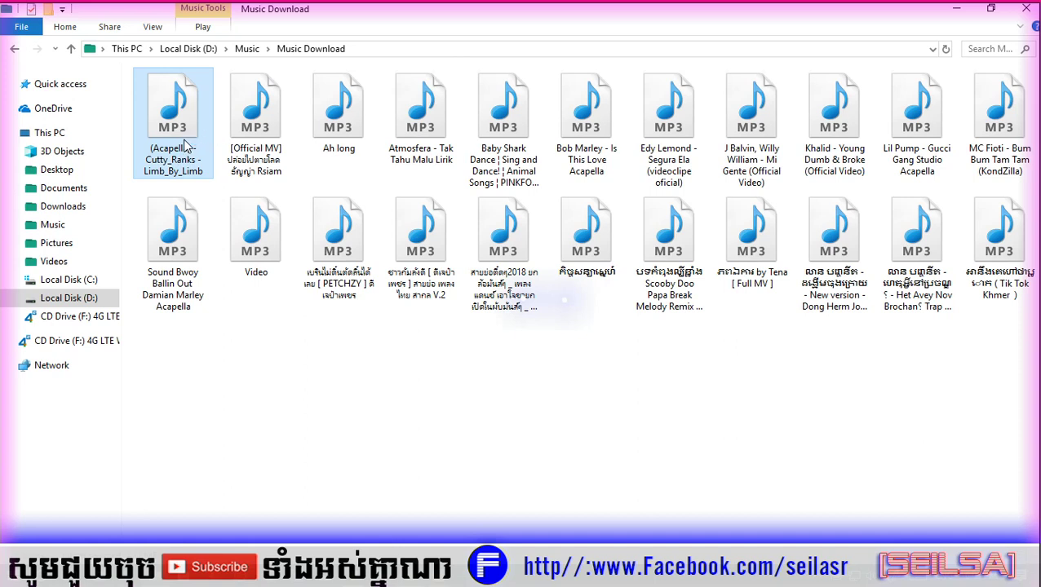
double_click(185, 143)
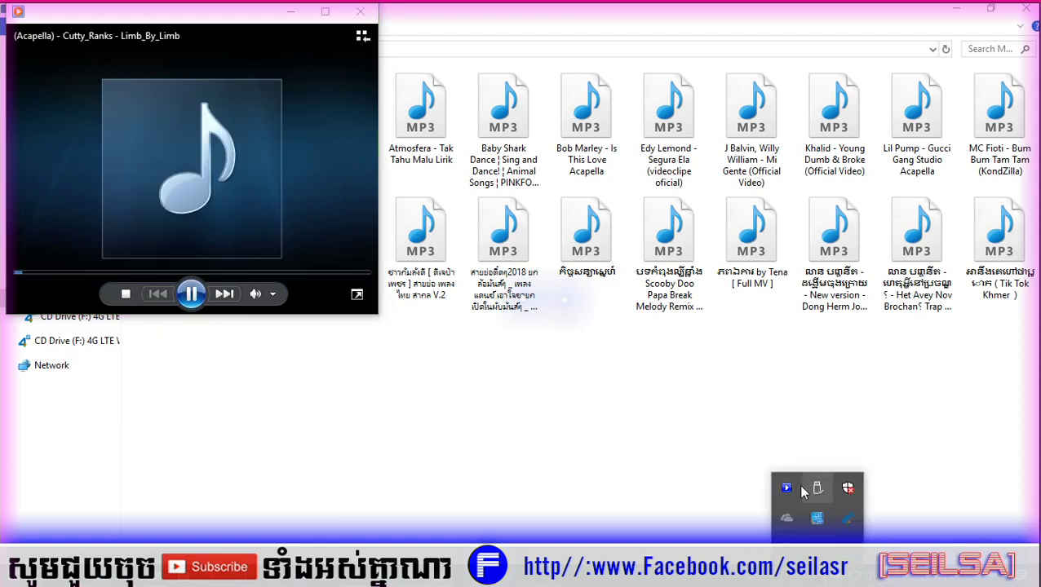
click(798, 486)
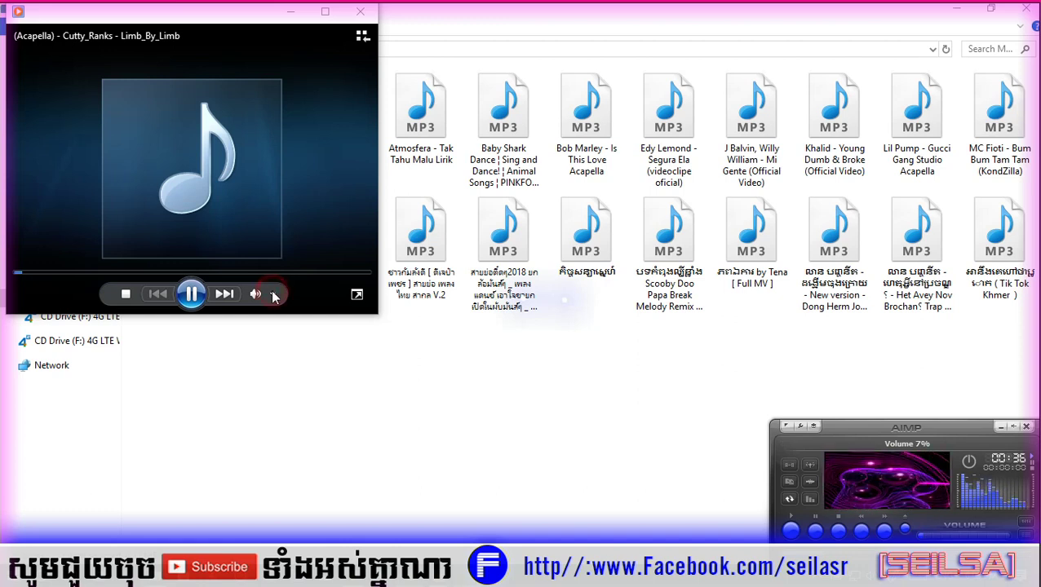
click(282, 241)
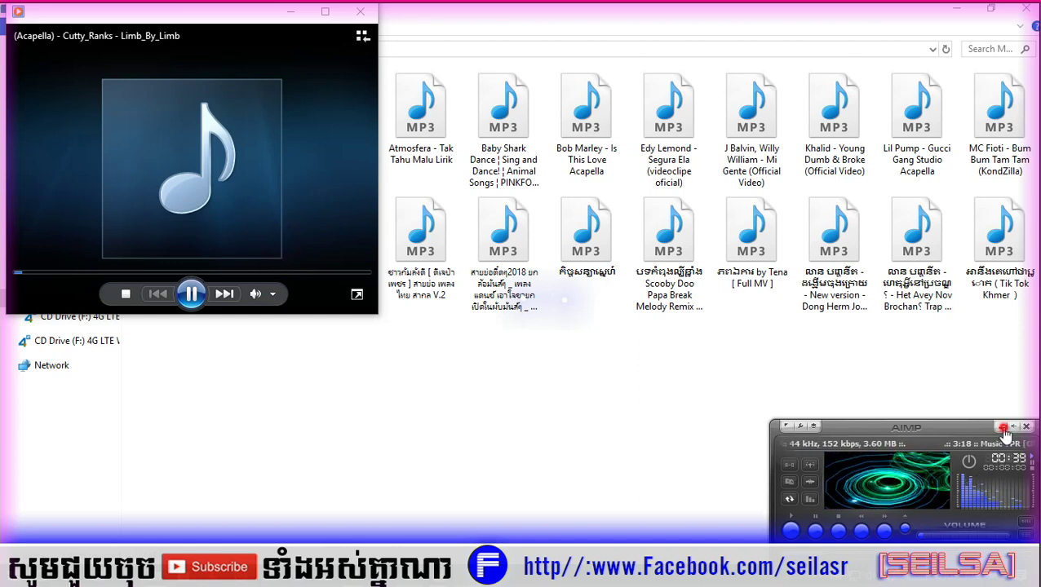
click(277, 298)
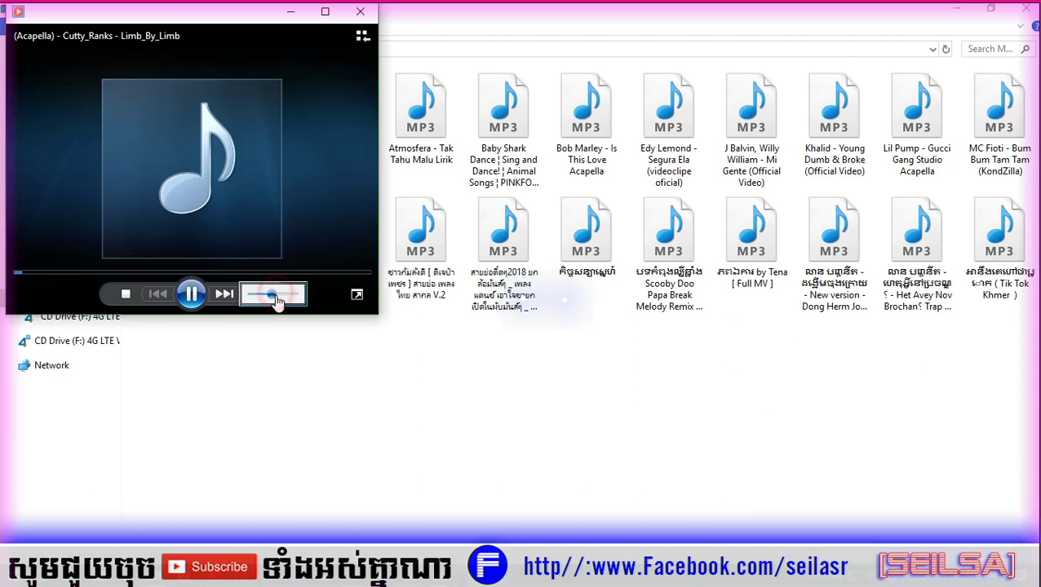
click(92, 273)
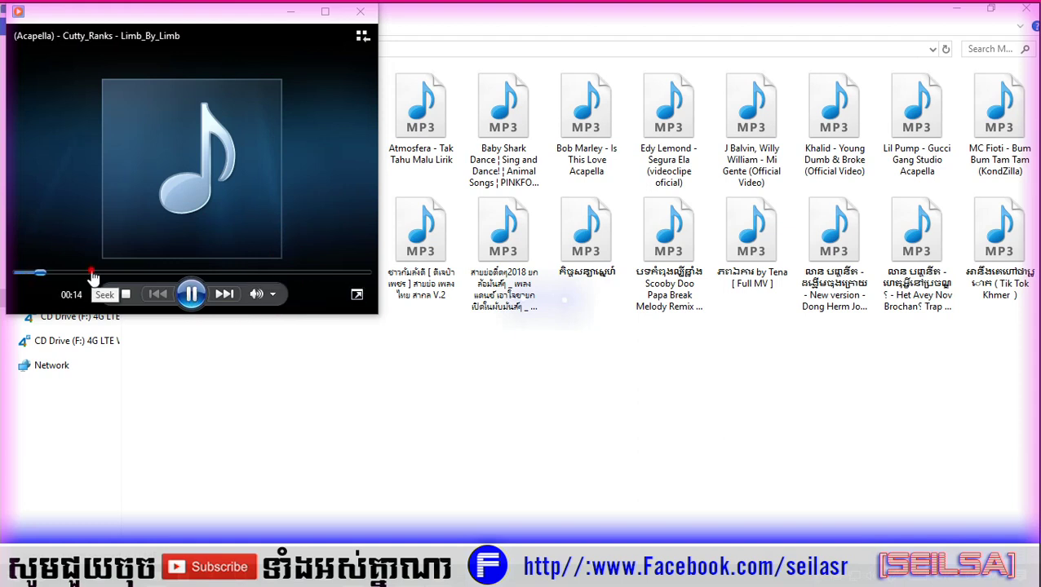
click(147, 274)
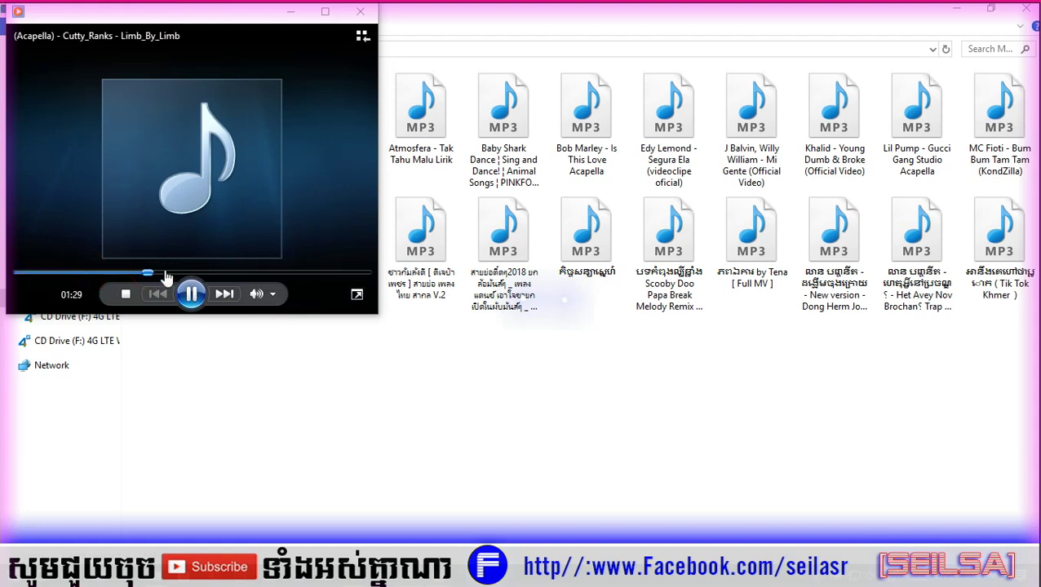
click(365, 14)
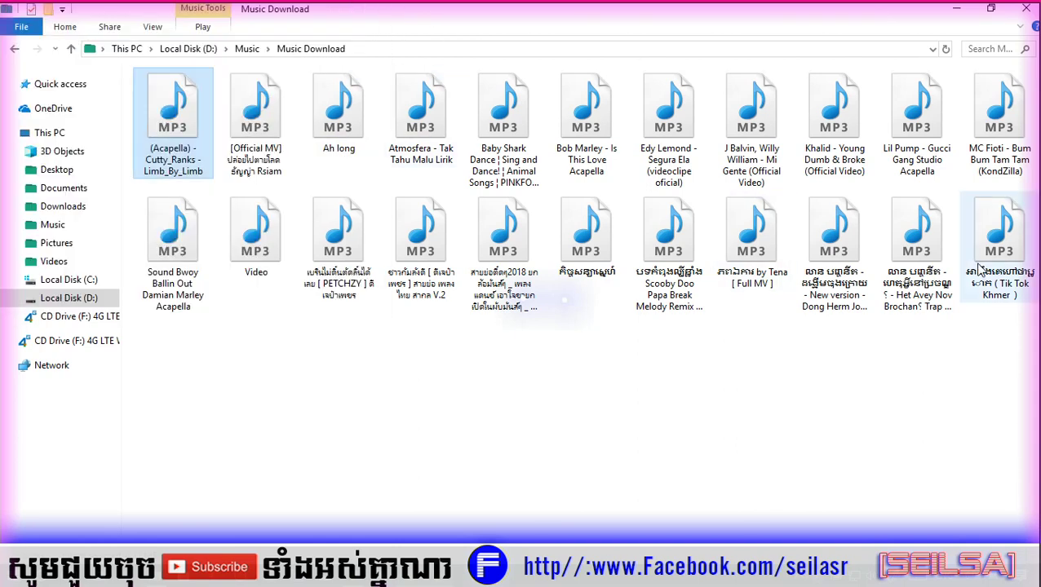
Preview the Tik Tok Khmer MP3 from the Music Download folder and close the player
click(1020, 283)
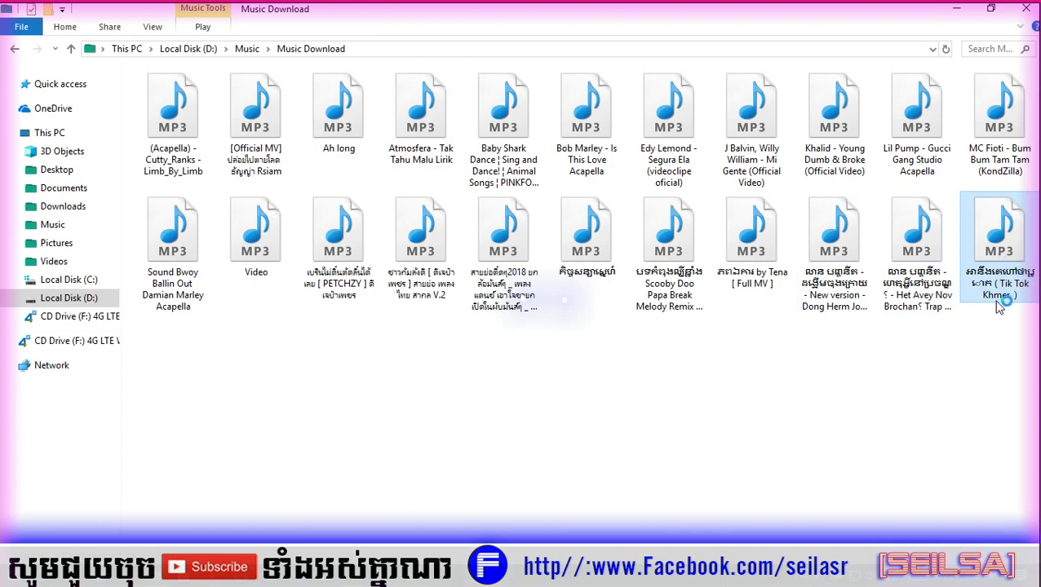
key(shift+Left)
click(983, 292)
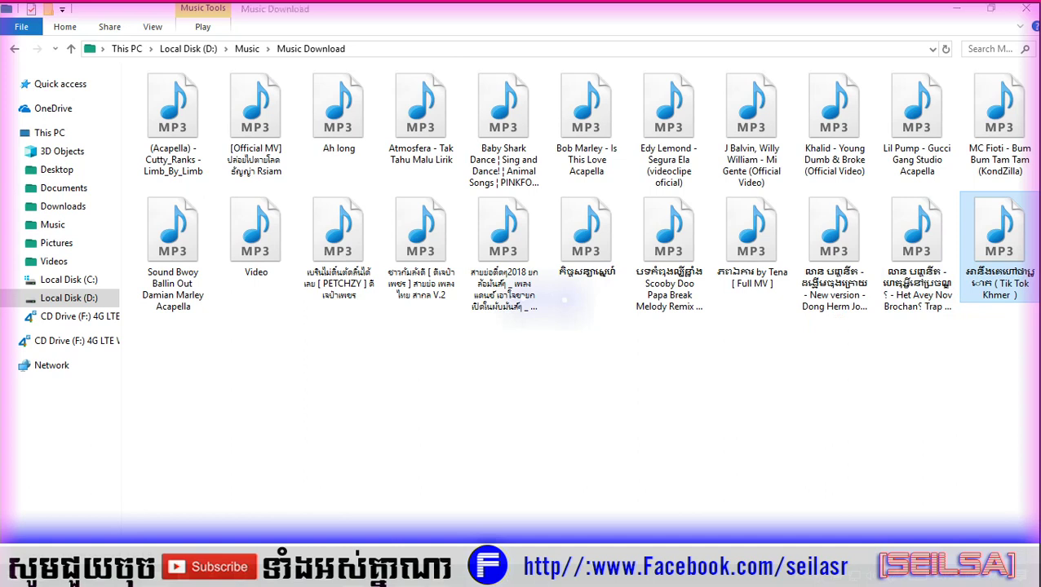
key(Return)
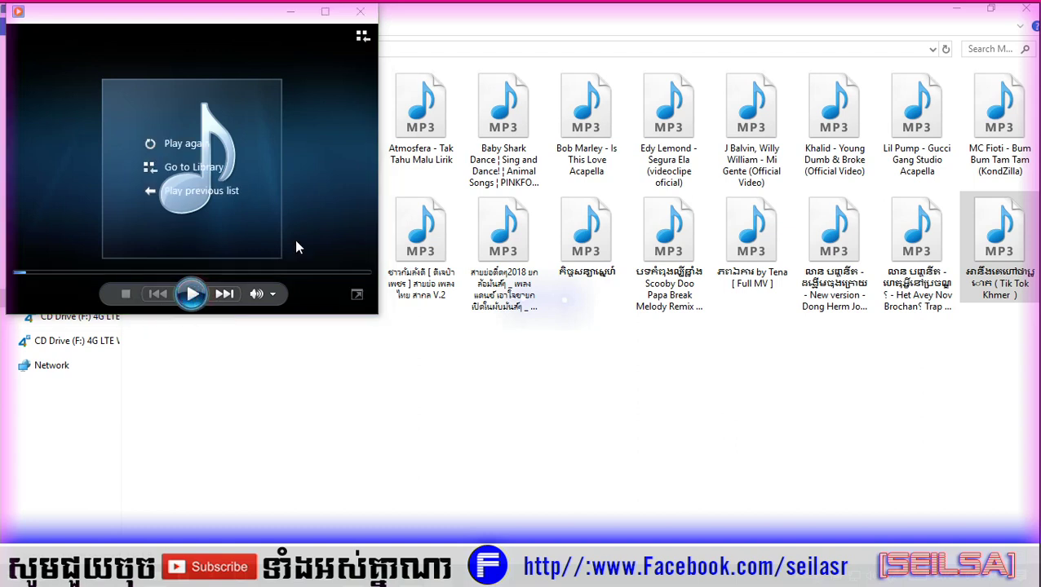
click(194, 295)
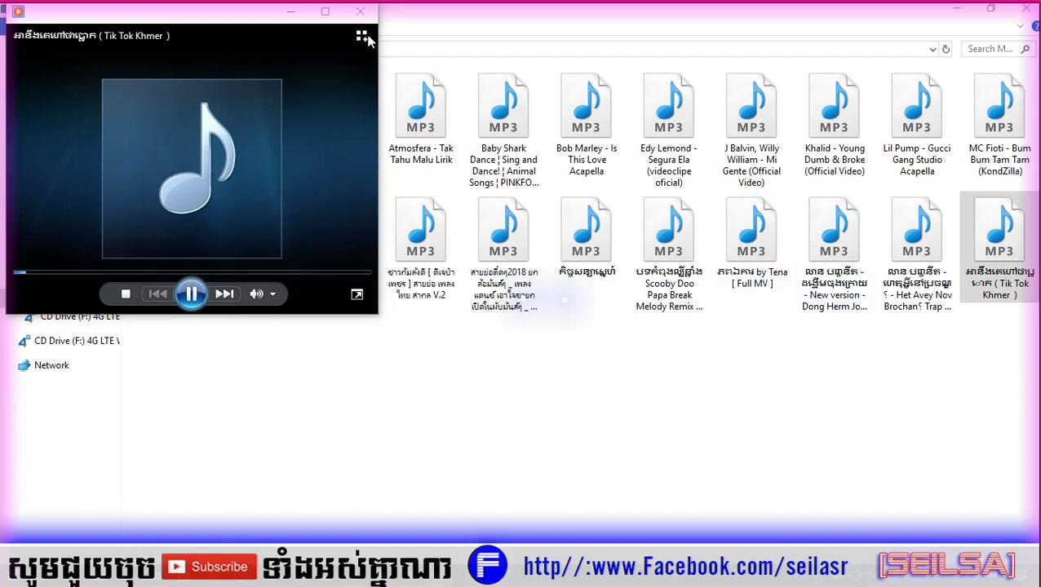
click(360, 13)
Open Edison on the master track in FL Studio and load the Tik Tok Khmer MP3 from the folder into it
drag(1016, 282, 341, 204)
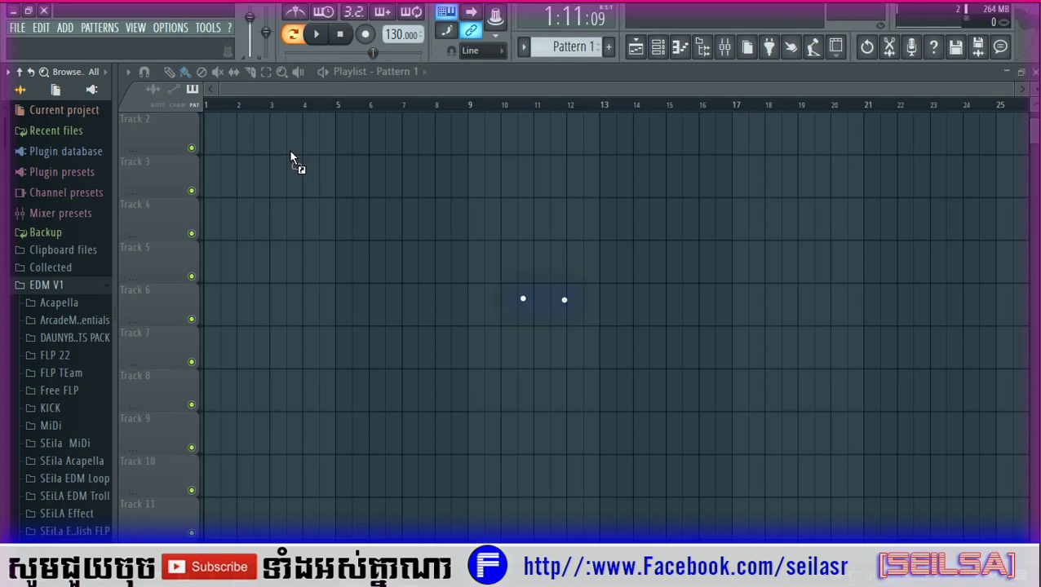
drag(890, 62, 894, 42)
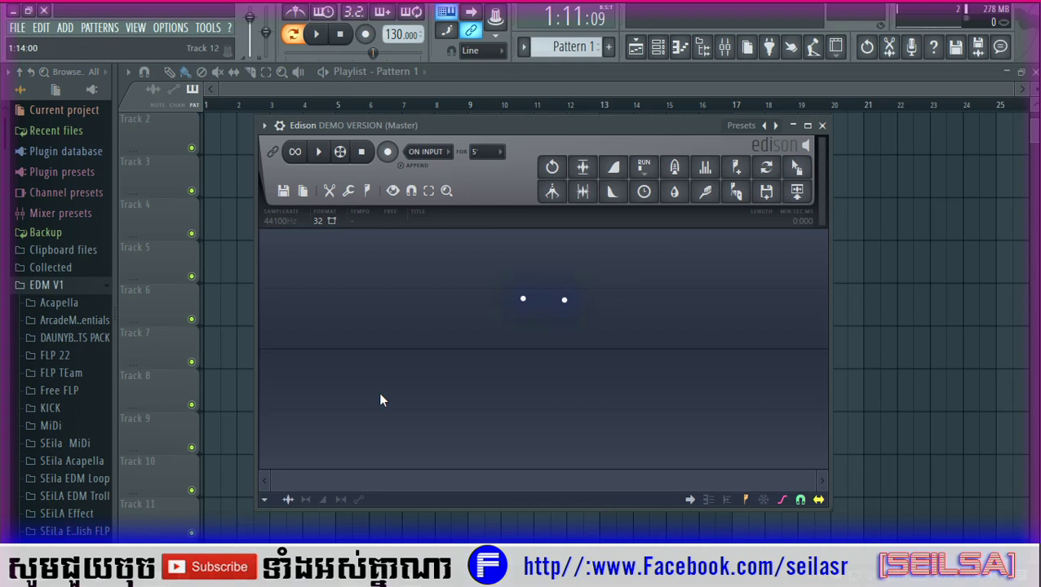
key(alt+Tab)
drag(999, 245, 624, 324)
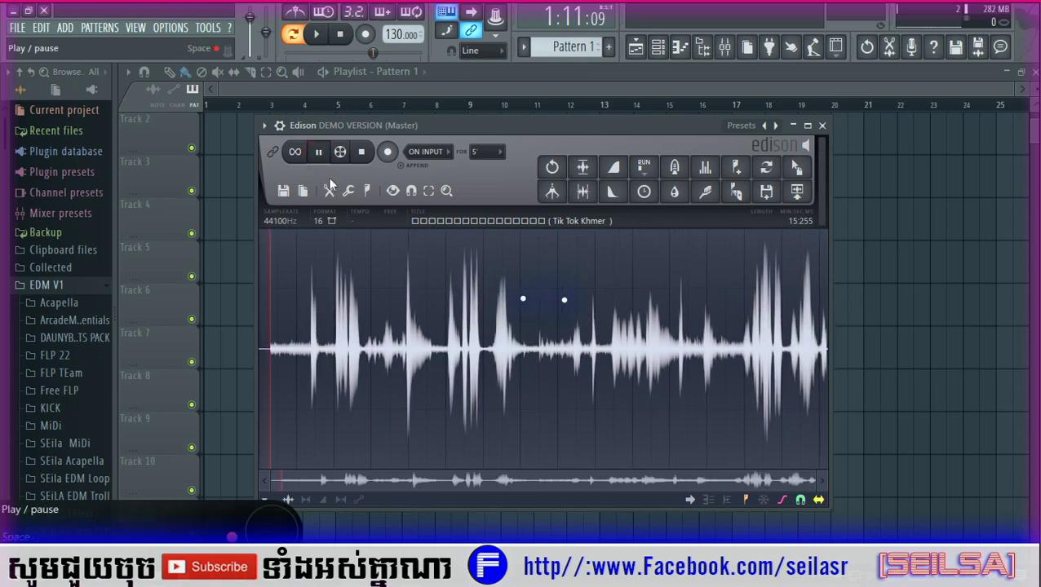
Select the passage from about 12.9 to 15.0 seconds of the Tik Tok Khmer waveform in Edison and play it
scroll(553, 355, up, 1)
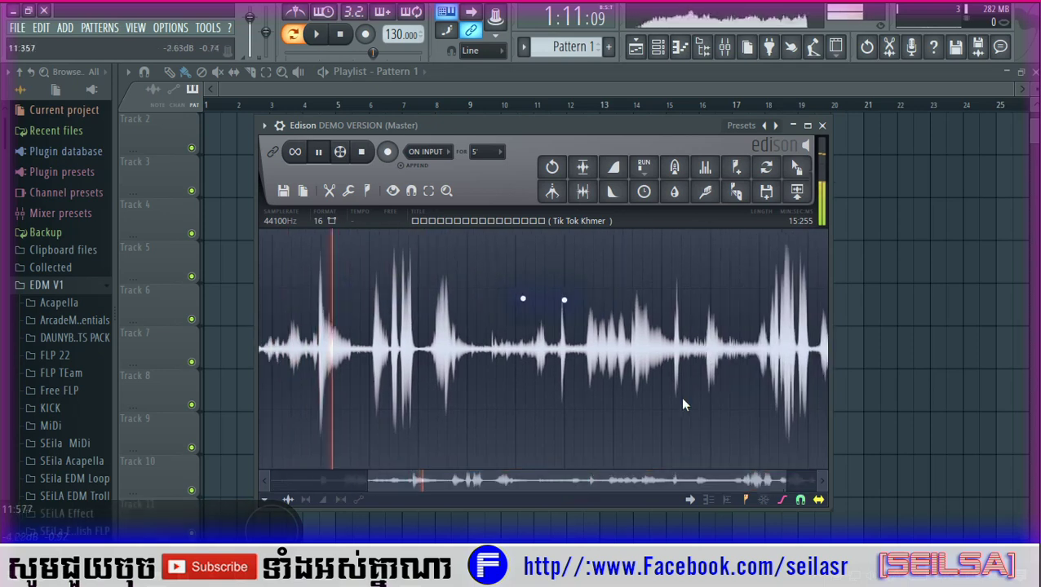
scroll(767, 351, down, 2)
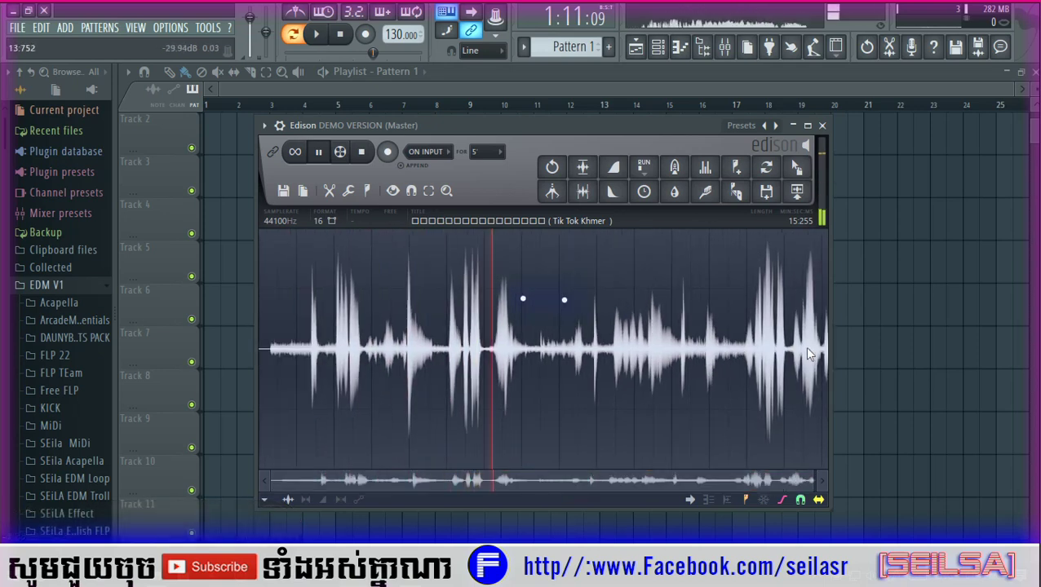
scroll(807, 352, up, 2)
drag(663, 483, 807, 481)
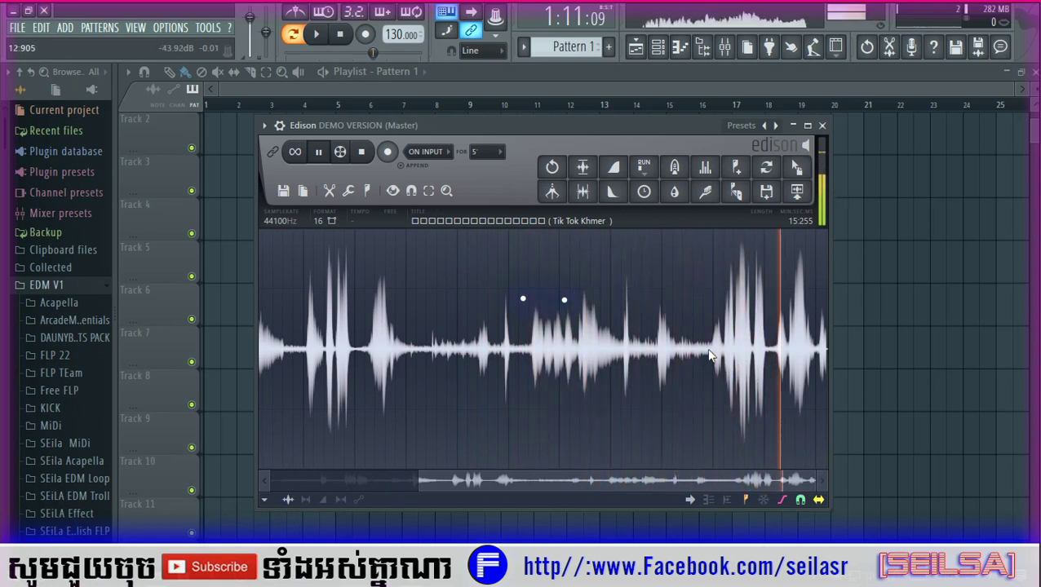
drag(710, 356, 944, 356)
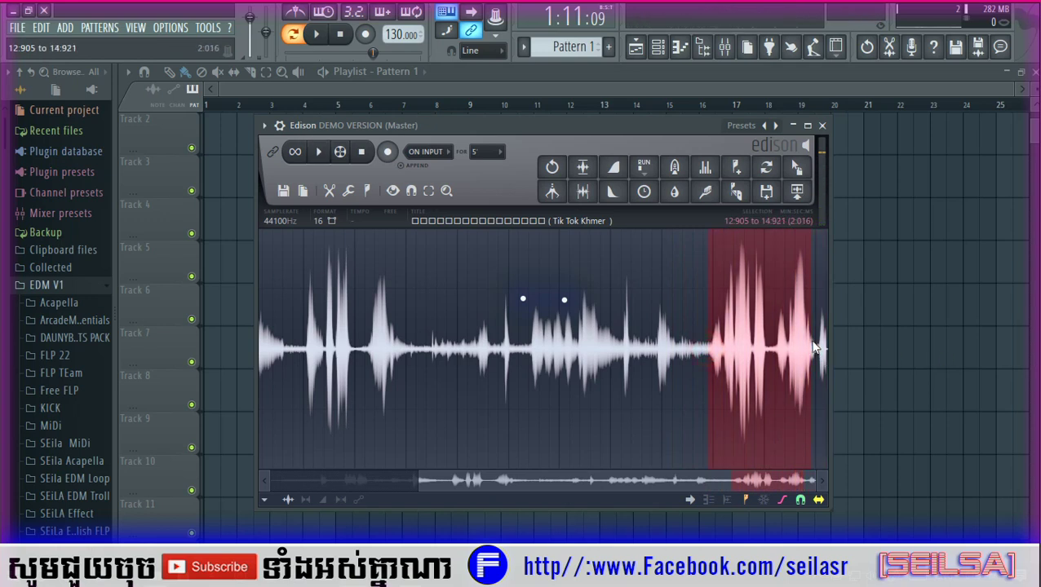
click(318, 152)
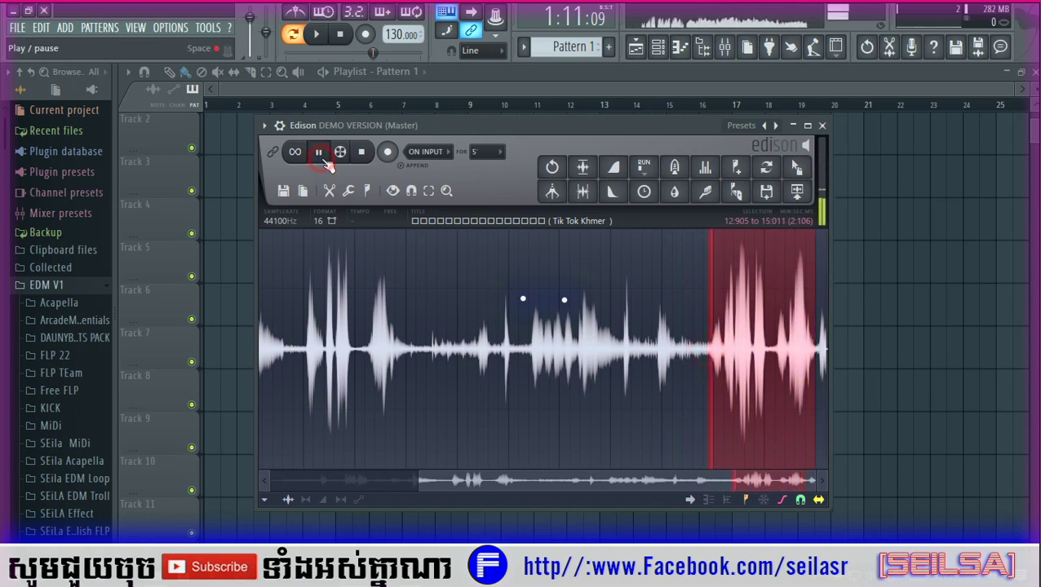
Send the passage selected in Edison to the playlist as an audio clip on Track 2, starting midway through bar 1
drag(797, 191, 231, 137)
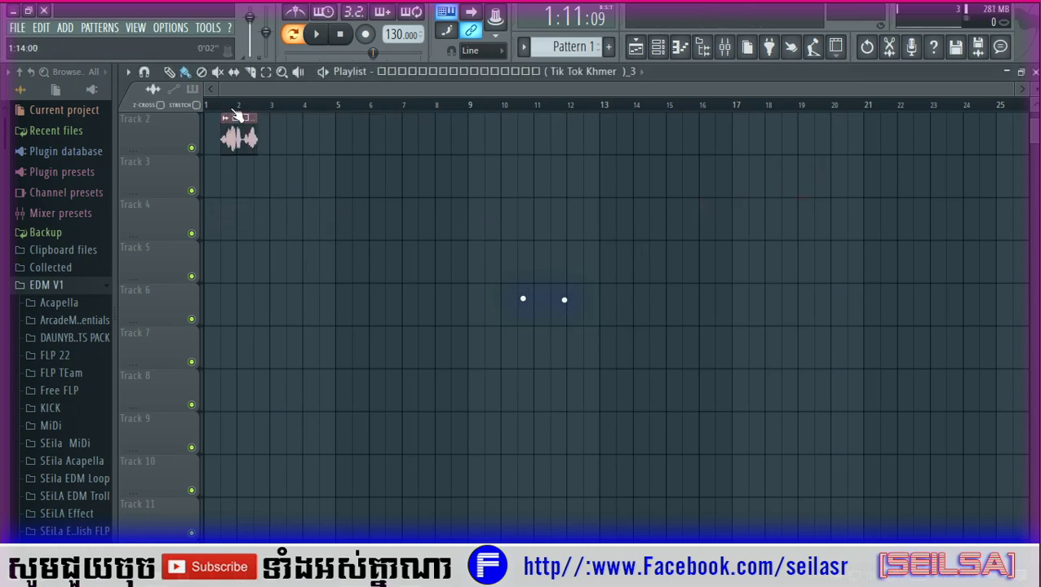
scroll(184, 146, up, 5)
scroll(298, 118, down, 4)
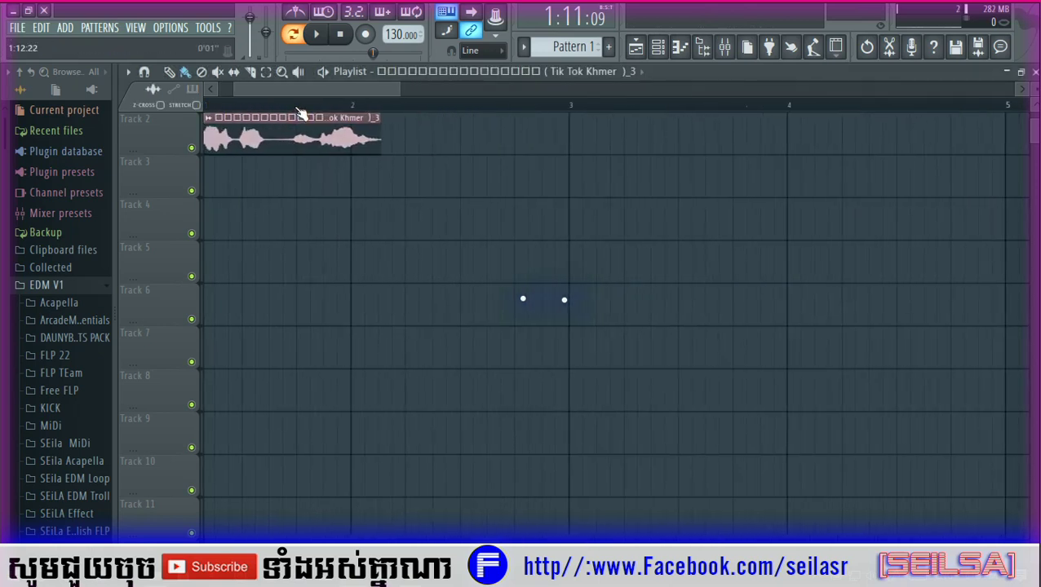
Trim about one step off the start of the Track 2 audio clip and align it with the beginning of bar 1
scroll(339, 137, up, 1)
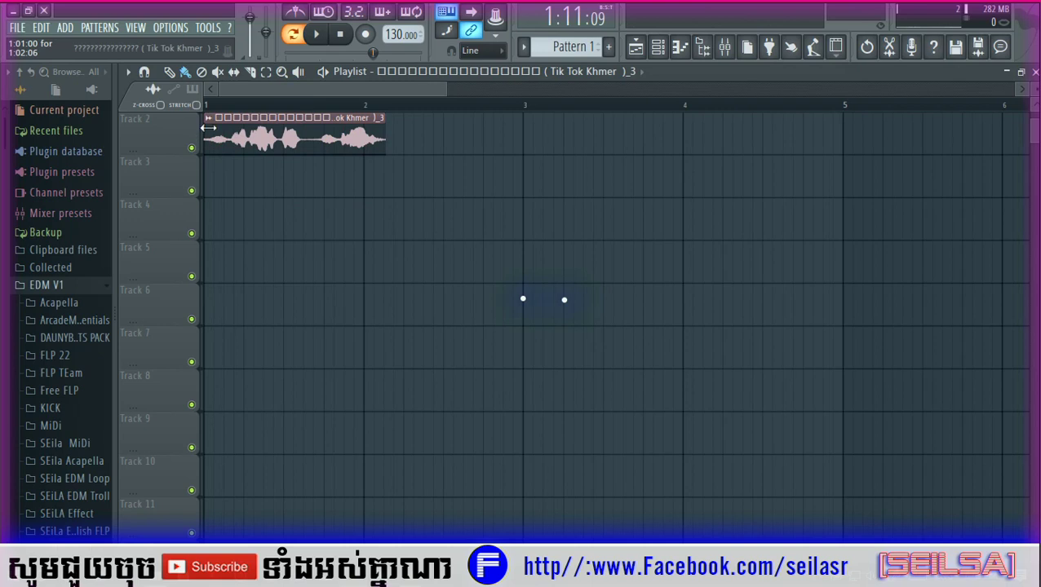
scroll(220, 110, up, 5)
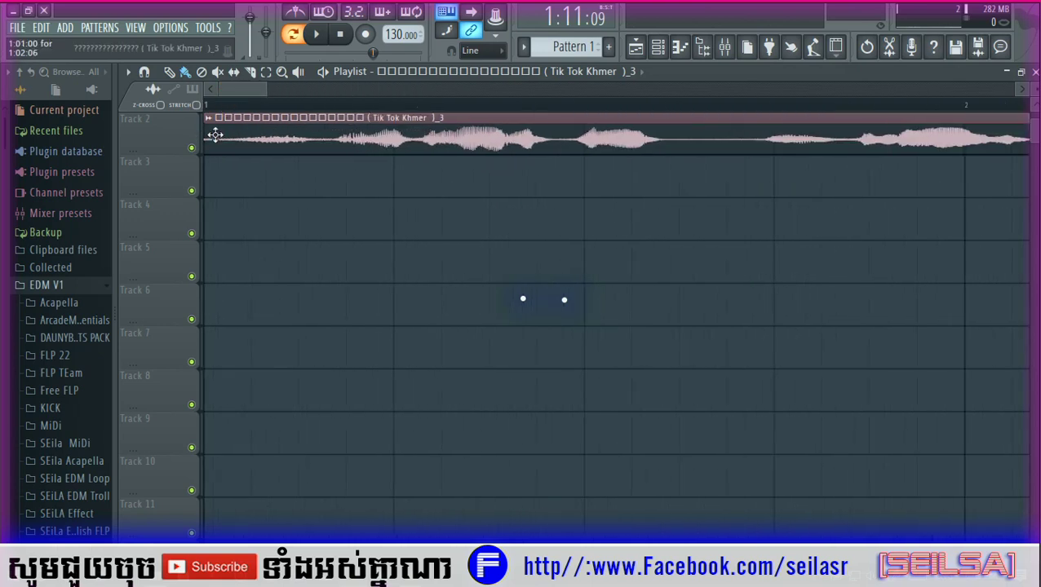
drag(210, 132, 249, 134)
key(ctrl+z)
scroll(270, 110, down, 3)
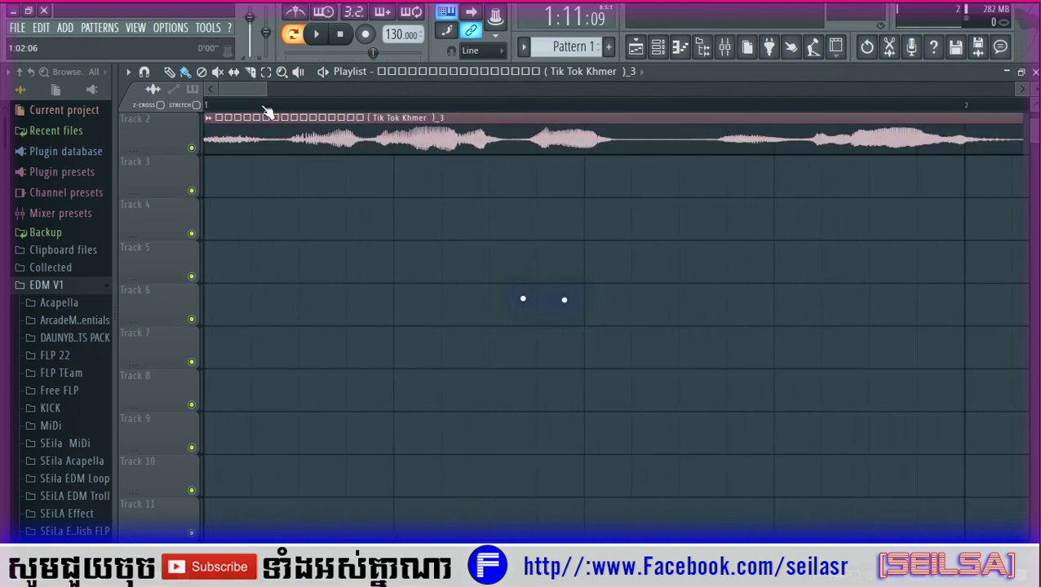
Play the playlist and trim the start of the Track 2 clip so that it begins at 1:02:00
click(323, 72)
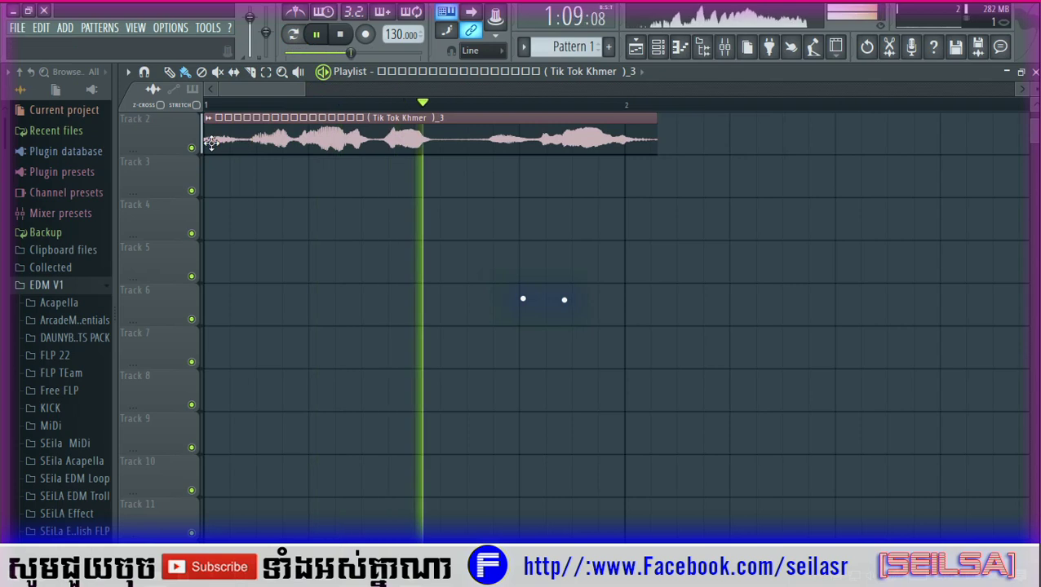
drag(204, 139, 230, 139)
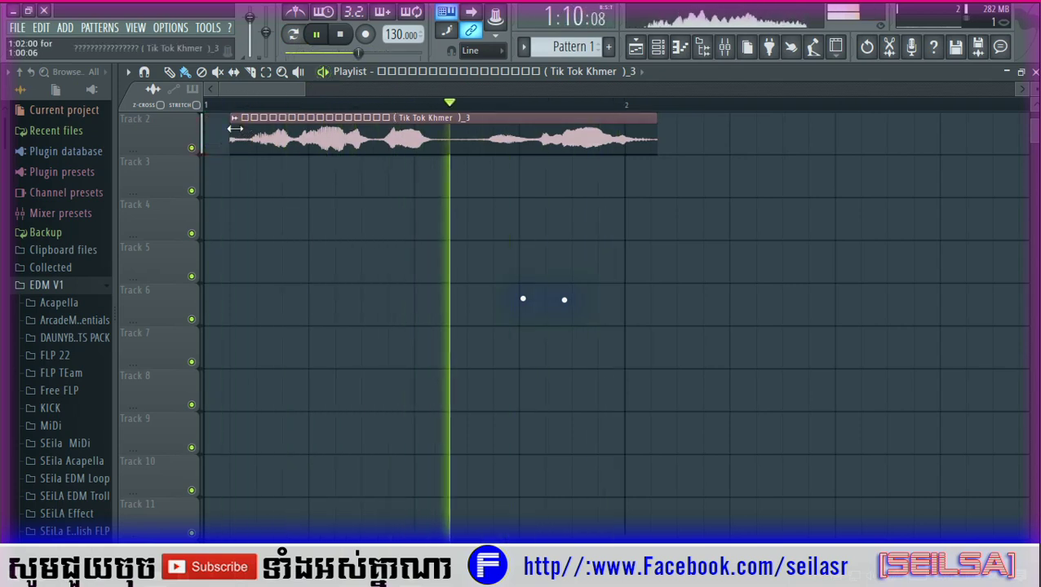
scroll(241, 115, up, 3)
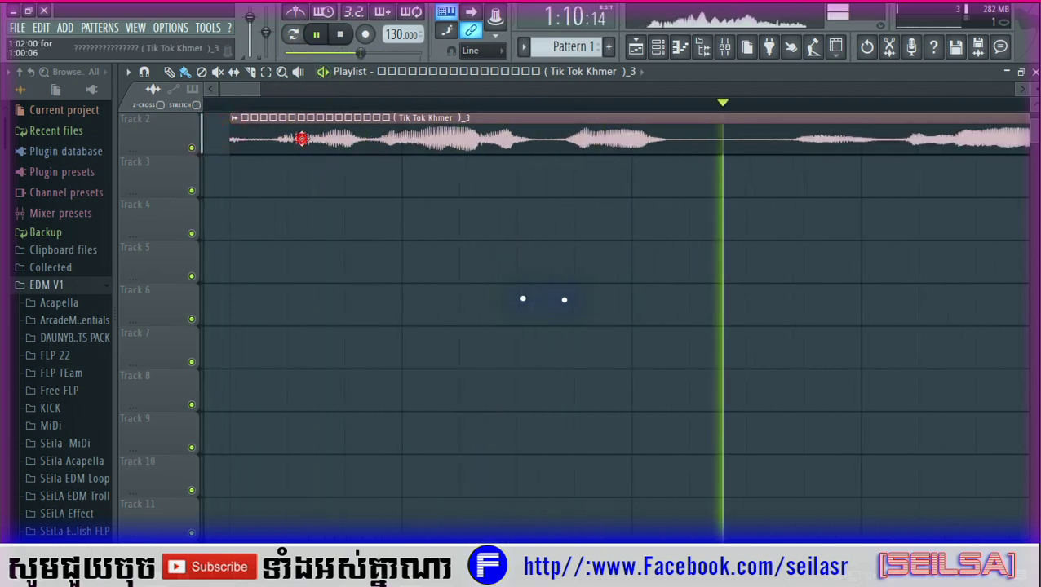
click(317, 34)
Add Fruity Reeverb 2 to the first effect slot of mixer track Insert 1, which carries the vocal clip
double_click(652, 286)
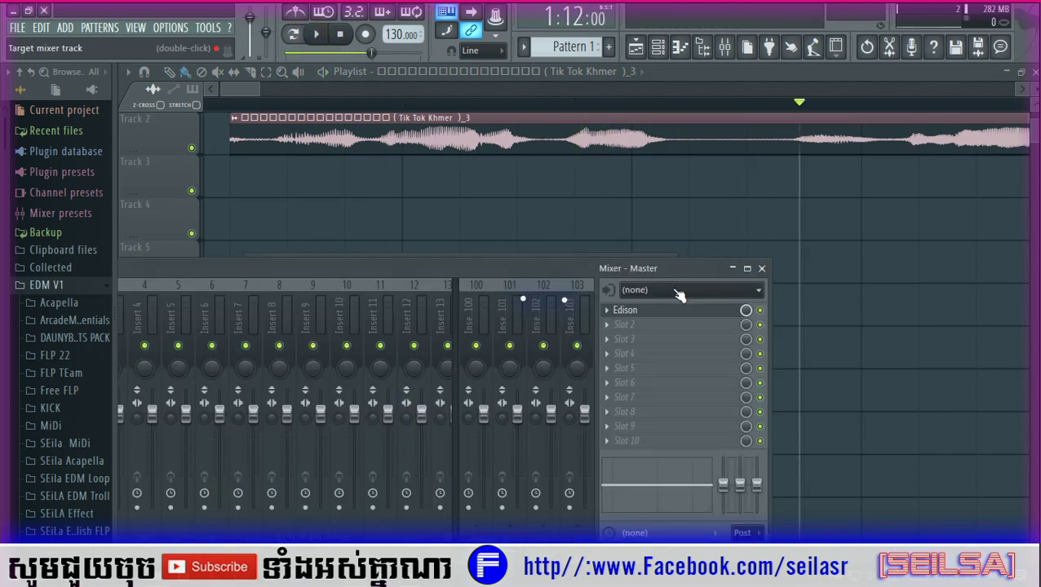
drag(671, 269, 669, 319)
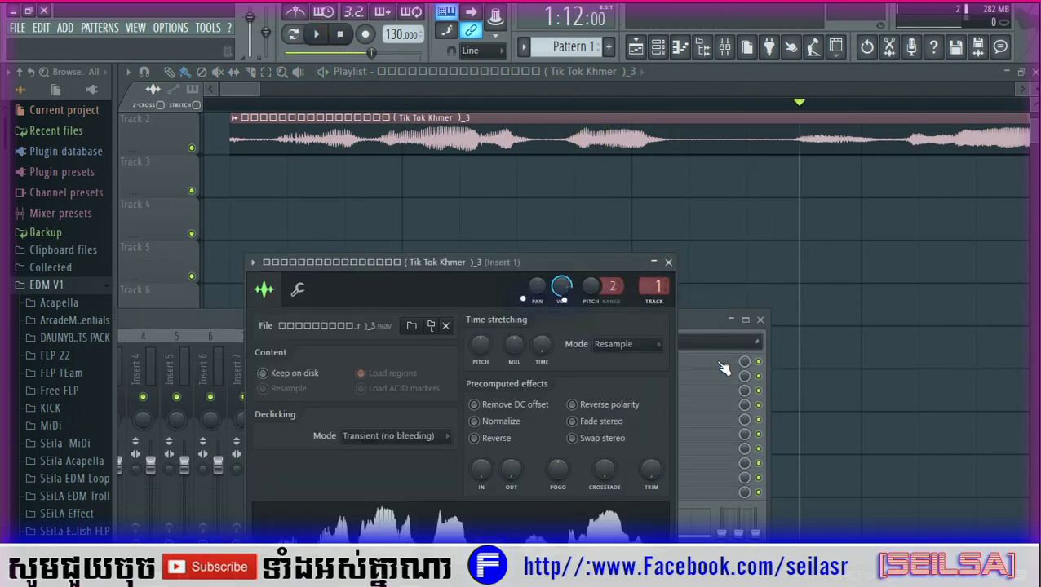
click(723, 369)
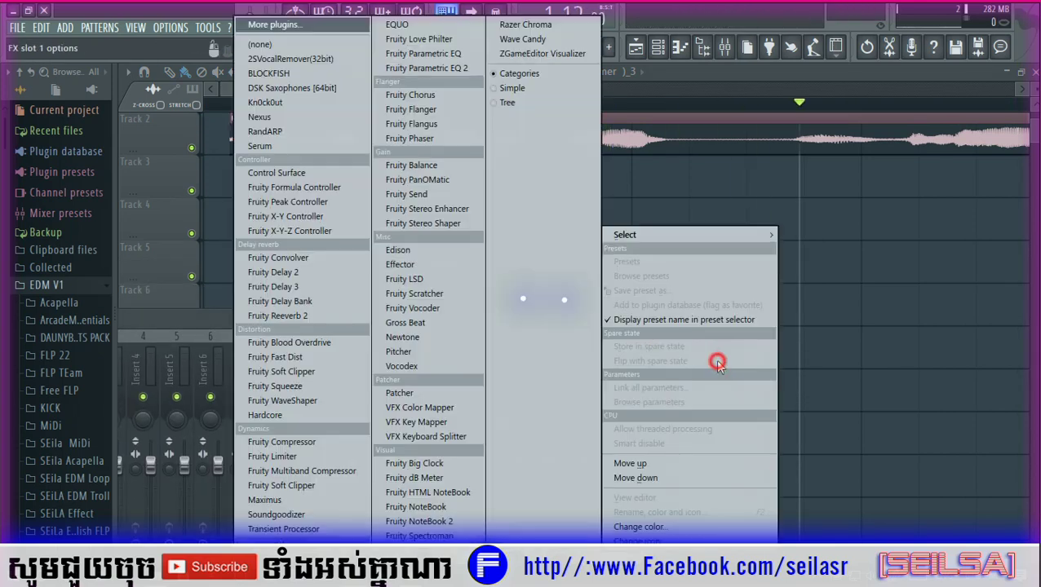
click(316, 313)
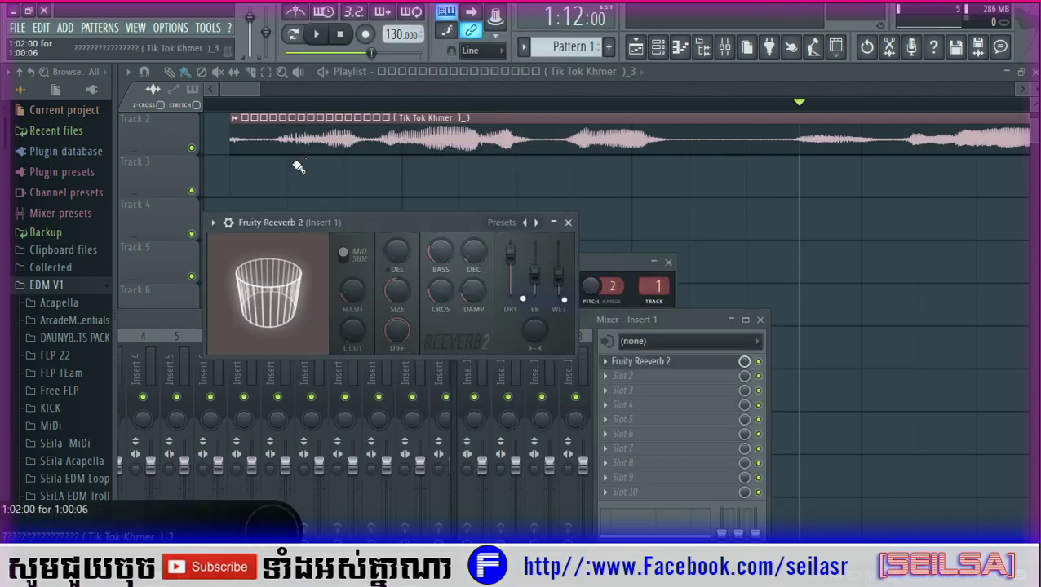
click(391, 138)
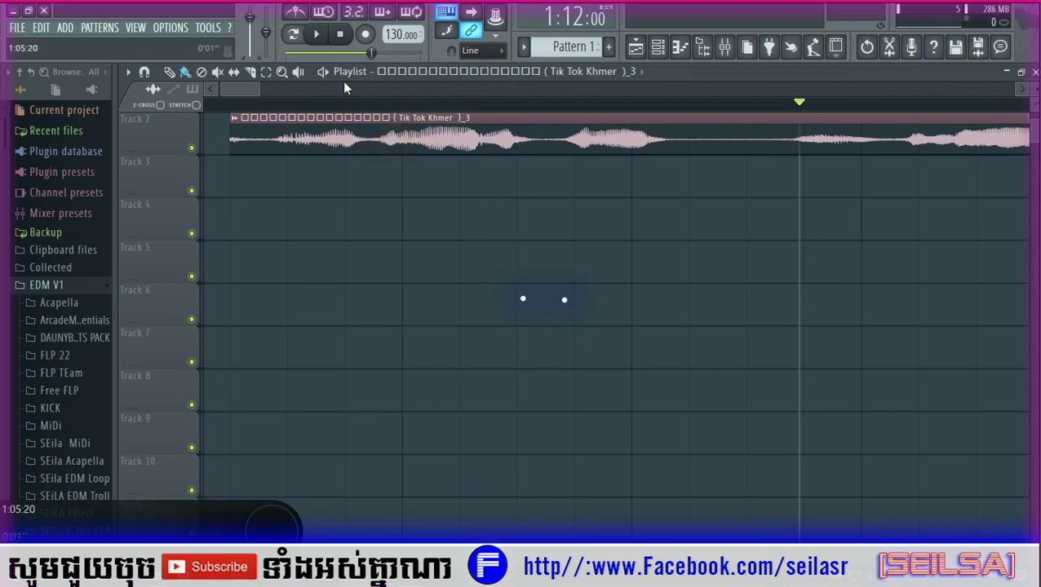
Listen to the vocal clip and shorten its end on Track 2 to a length of 0:15:06
key(space)
scroll(328, 90, down, 2)
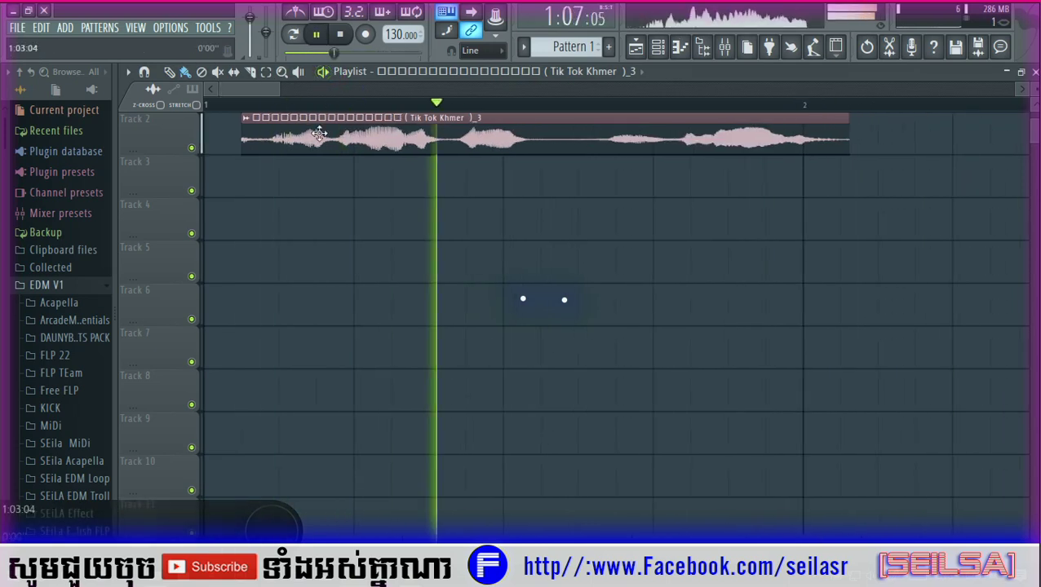
key(space)
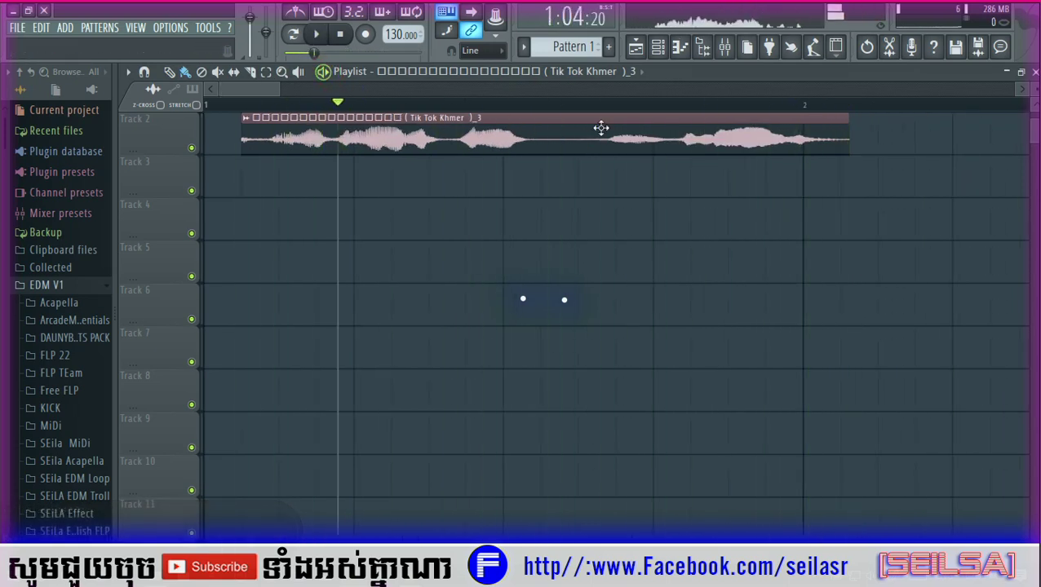
drag(849, 145, 812, 127)
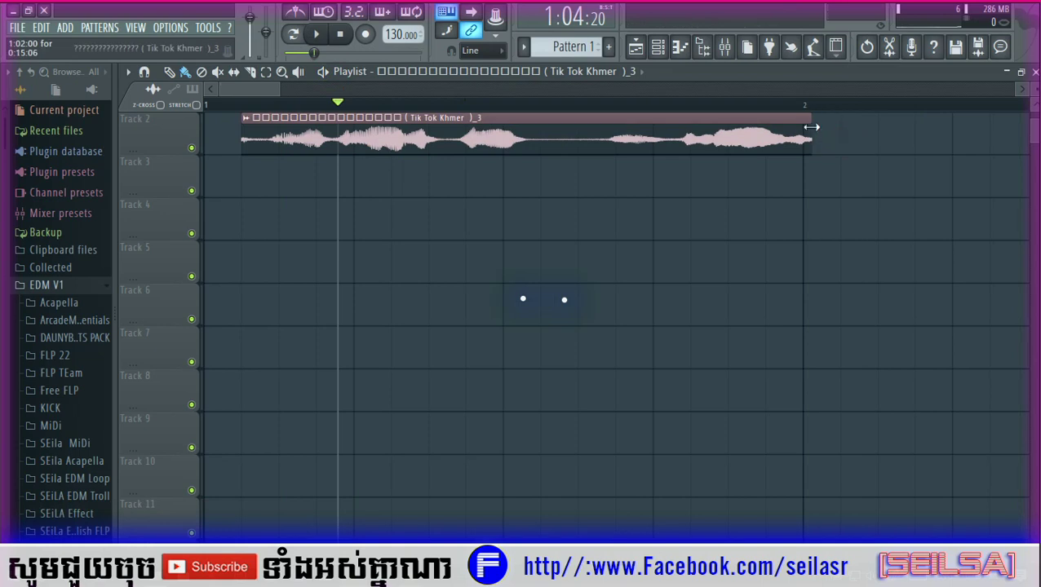
Play the last part of the vocal before bar 2 and shift the clip to start at 1:02:08
scroll(765, 119, up, 4)
click(609, 107)
key(space)
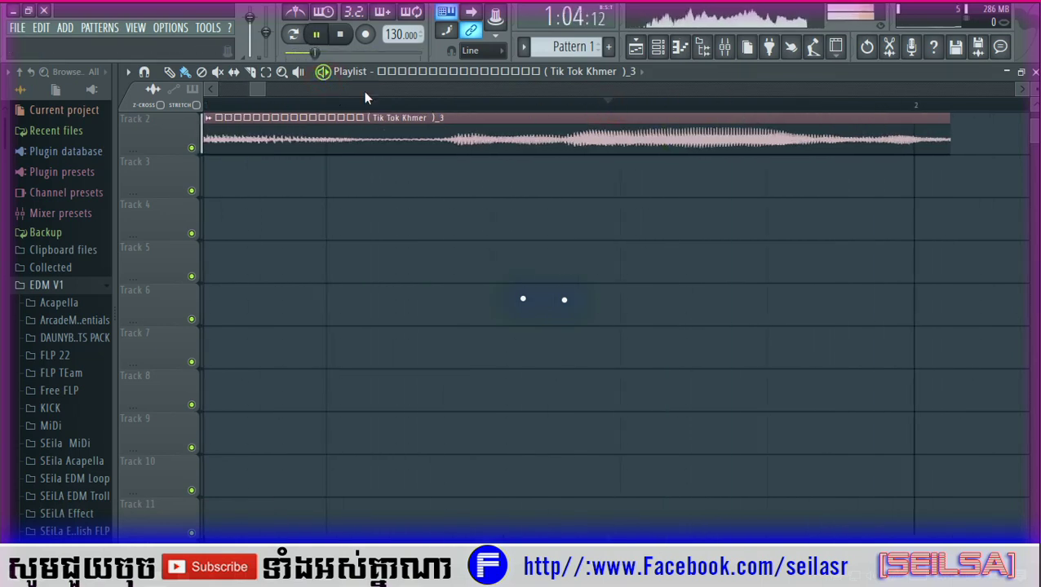
click(565, 101)
scroll(594, 116, up, 1)
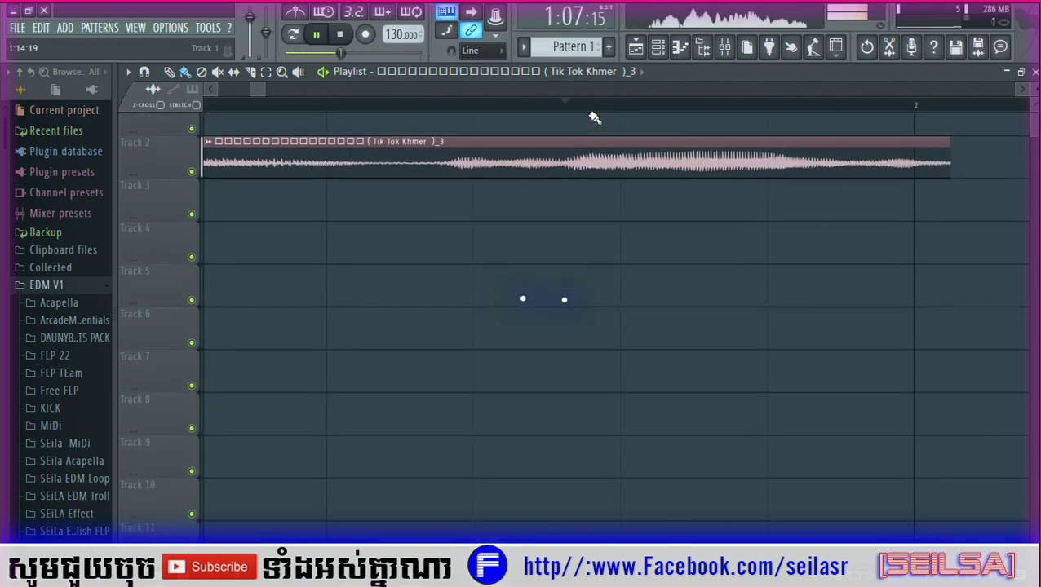
drag(606, 173, 647, 182)
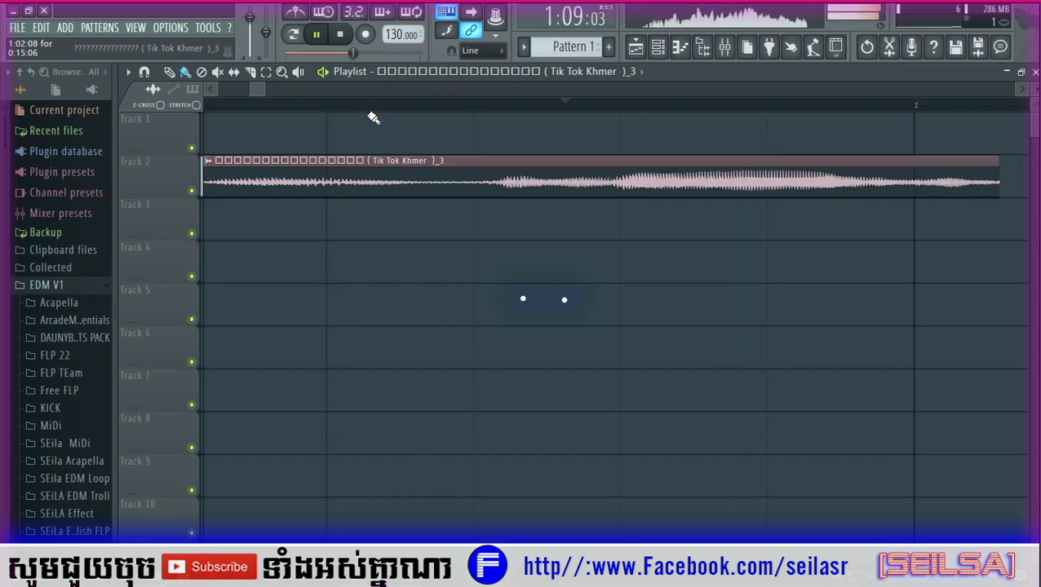
Slice the vocal clip two steps before bar 2 and at the start of bar 2, and delete the piece after bar 2
click(251, 71)
drag(622, 157, 626, 210)
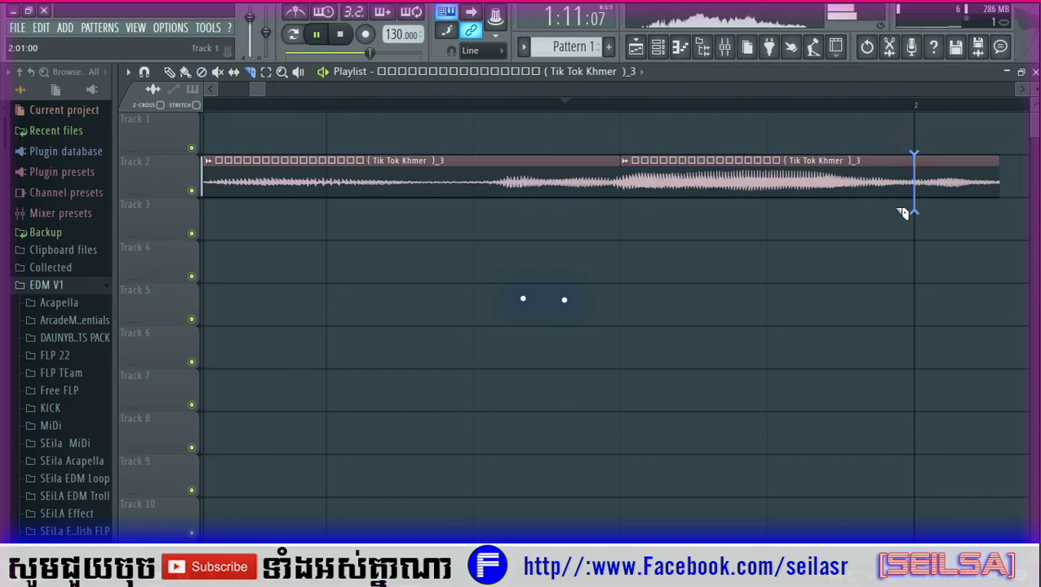
drag(903, 213, 904, 214)
click(234, 72)
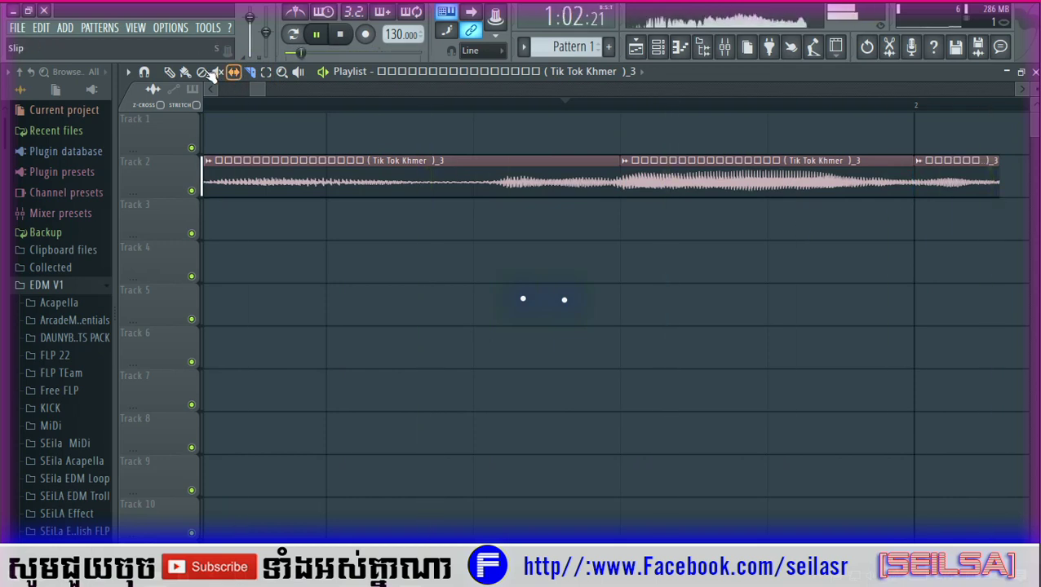
right_click(942, 181)
Place a copy of the two-step slice at the start of bar 2 and shorten it to 0:01:12
scroll(849, 107, down, 3)
click(807, 178)
drag(815, 179, 884, 177)
drag(880, 179, 853, 178)
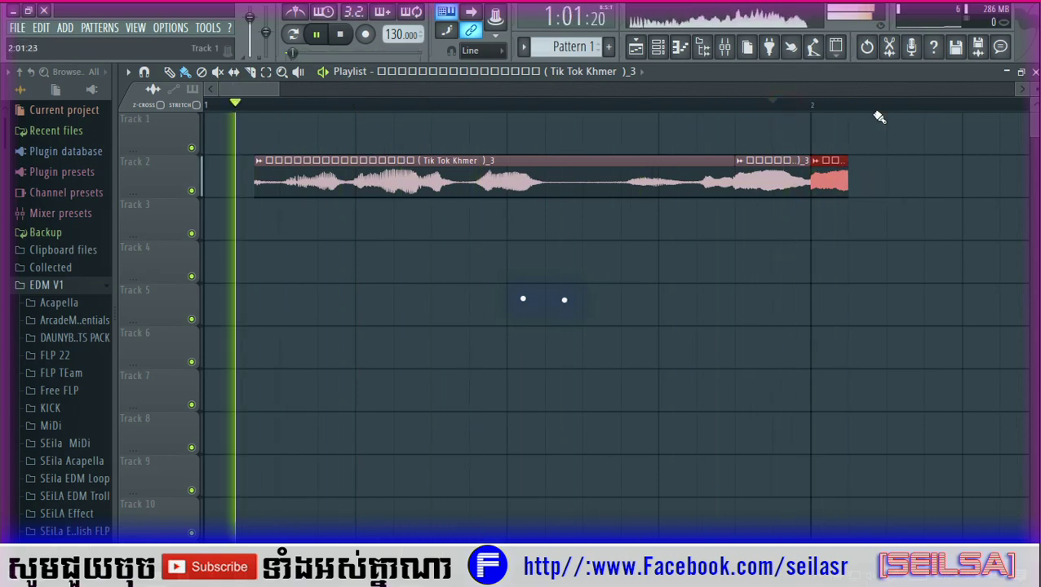
scroll(889, 112, up, 4)
scroll(727, 109, down, 4)
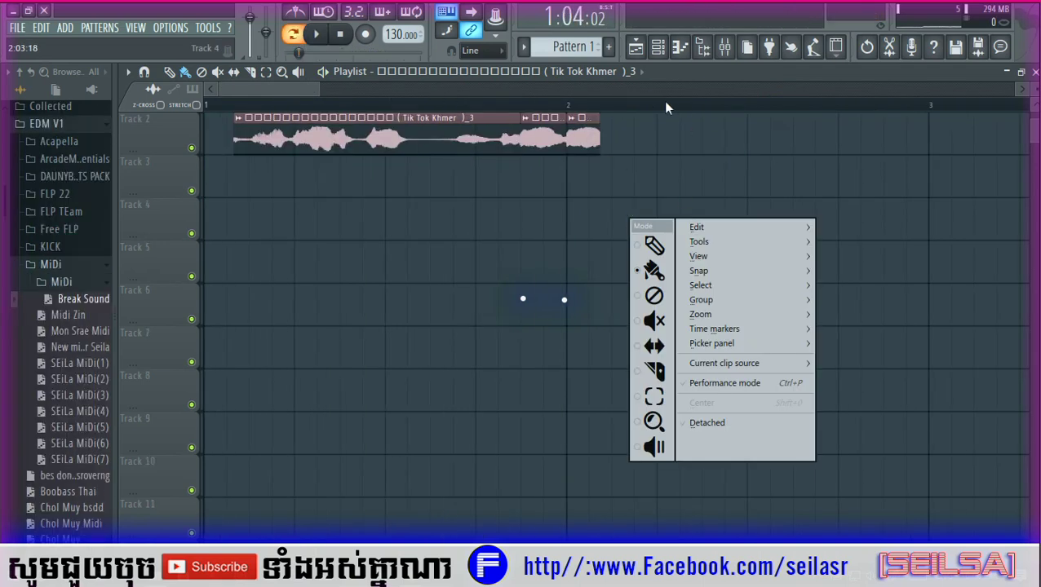
Copy the slice from the start of bar 2 to 2:03:00 on Track 2 and trim it to about half a step
drag(642, 97, 548, 109)
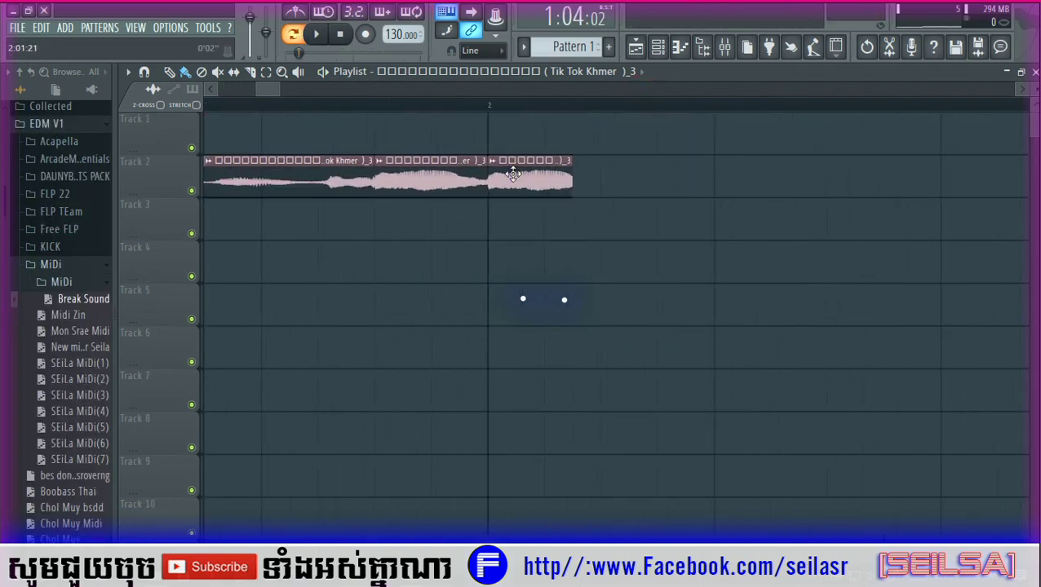
click(512, 174)
drag(532, 102, 541, 109)
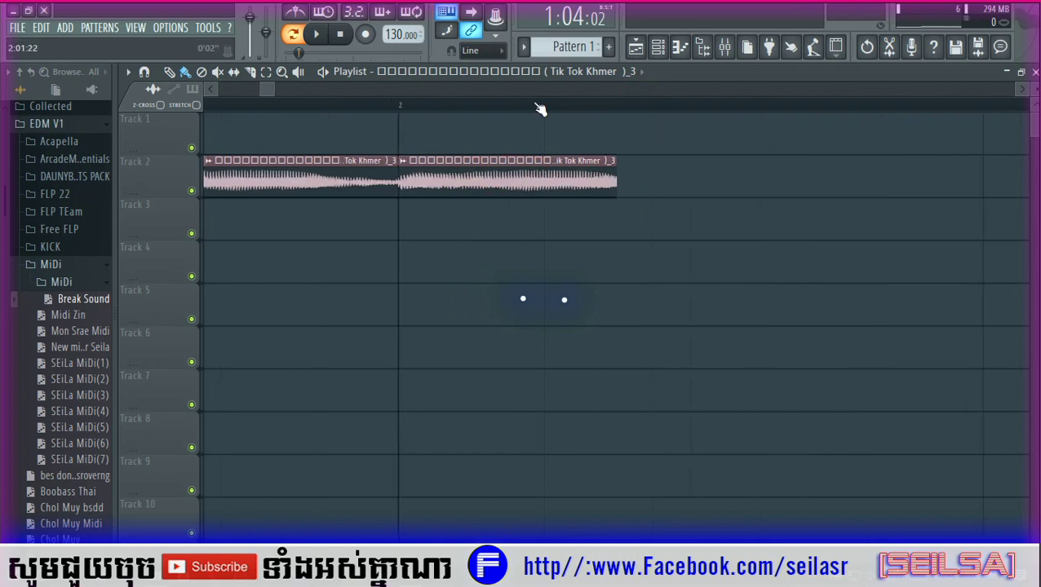
click(696, 191)
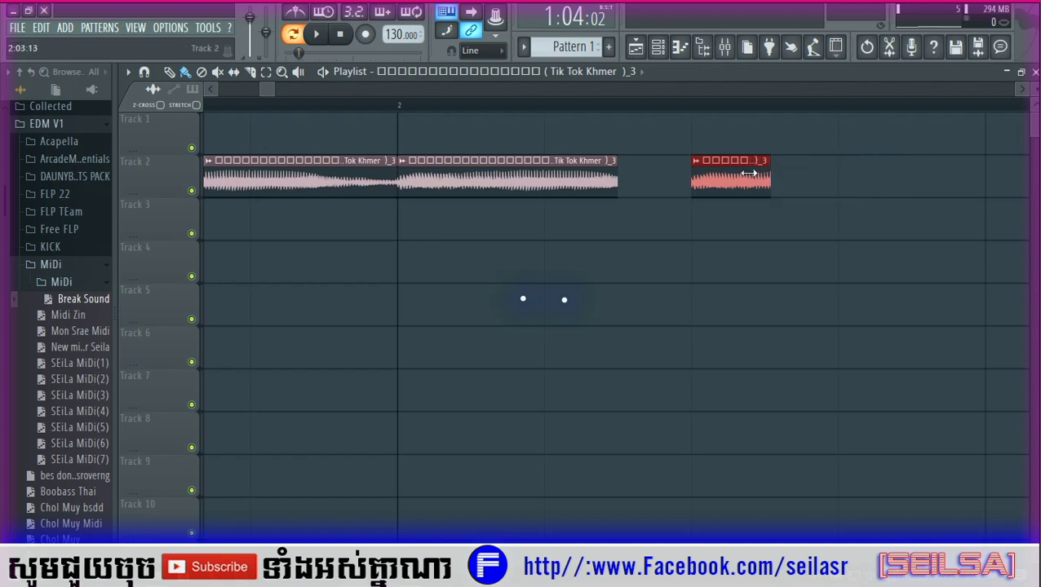
scroll(494, 106, down, 4)
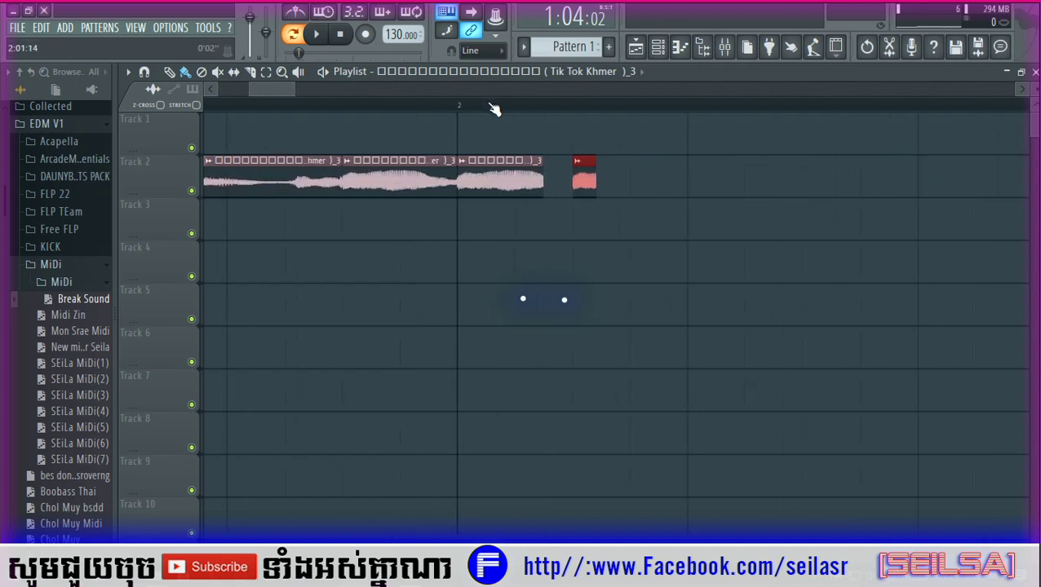
Play the arrangement and place copies of the 0:01:12 slice at 2:05:00, 2:07:00 and 2:09:00 on Track 2
click(342, 111)
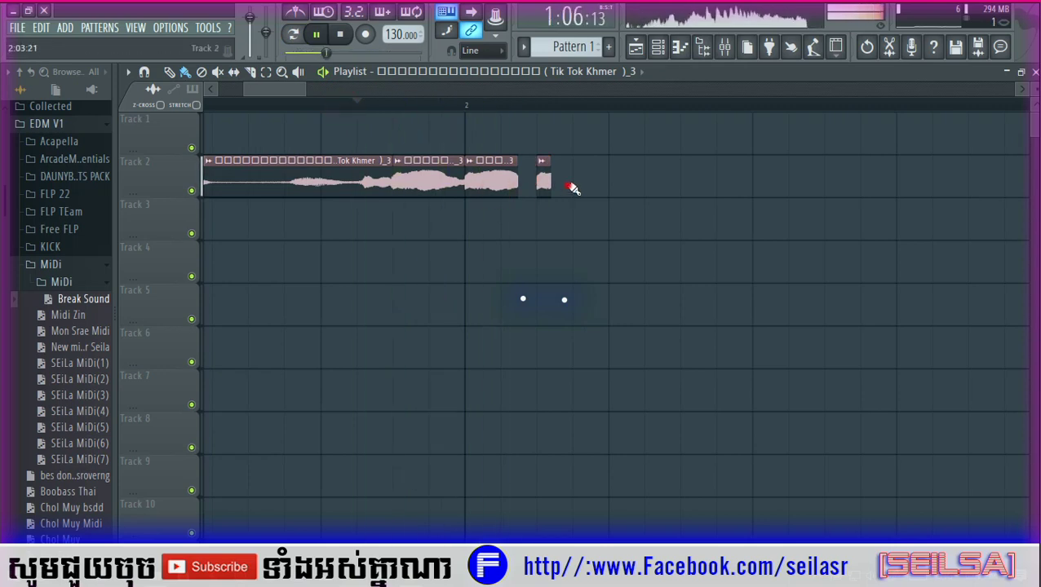
click(663, 194)
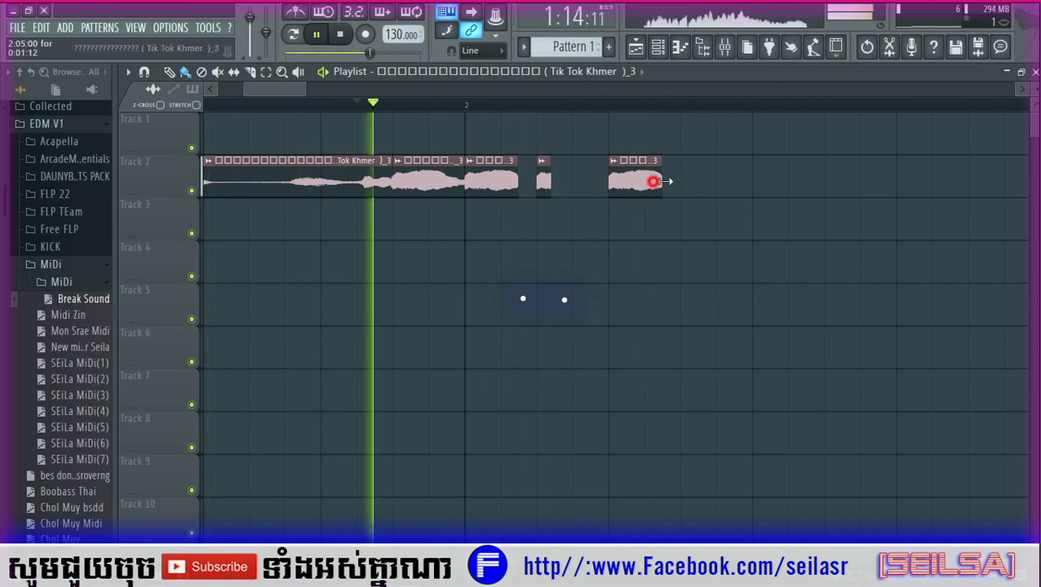
click(690, 187)
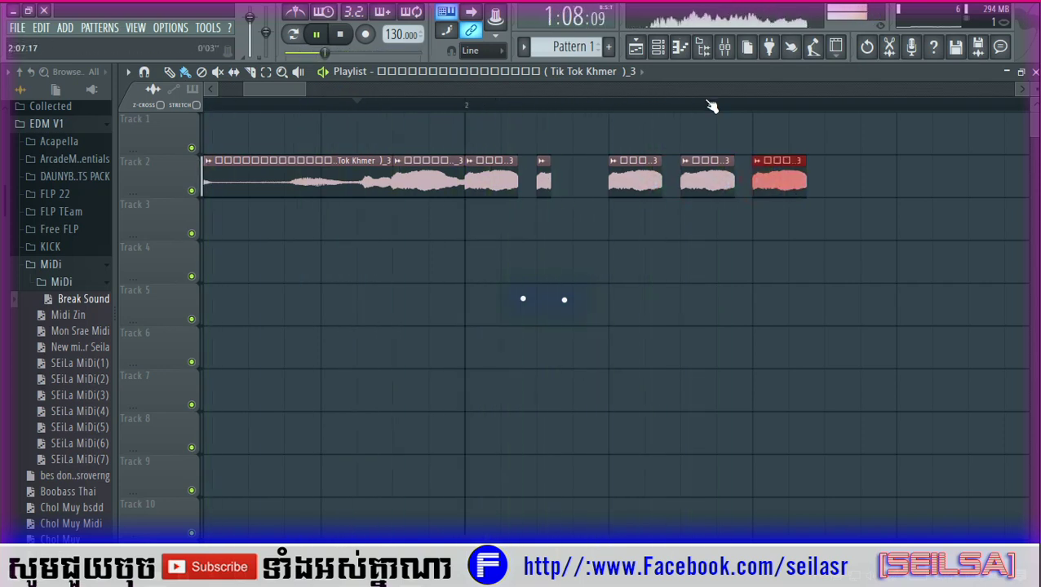
Lengthen the short vocal slice at 2:03:00 to 0:00:21
scroll(712, 106, up, 2)
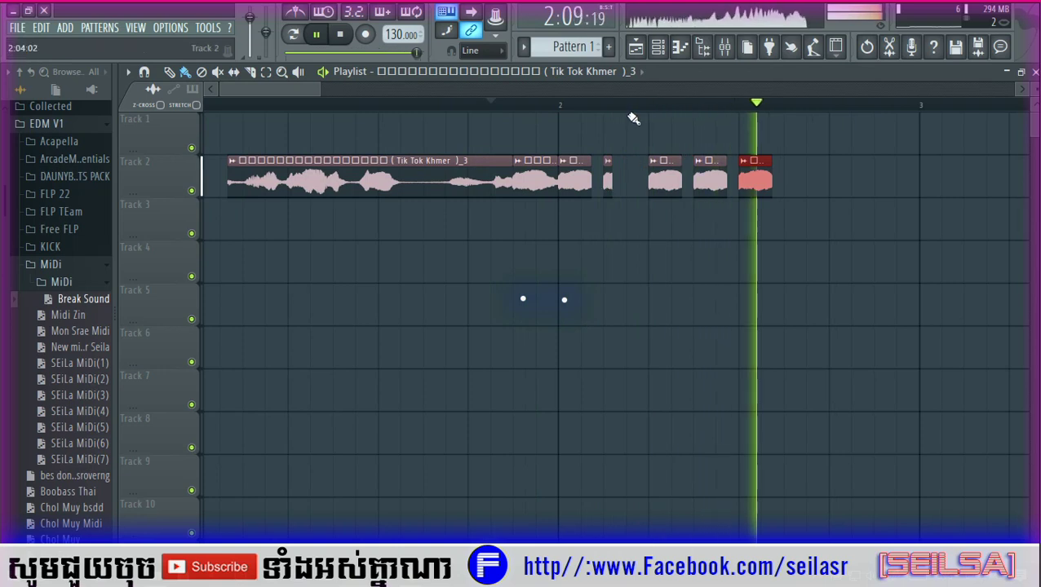
scroll(624, 112, up, 4)
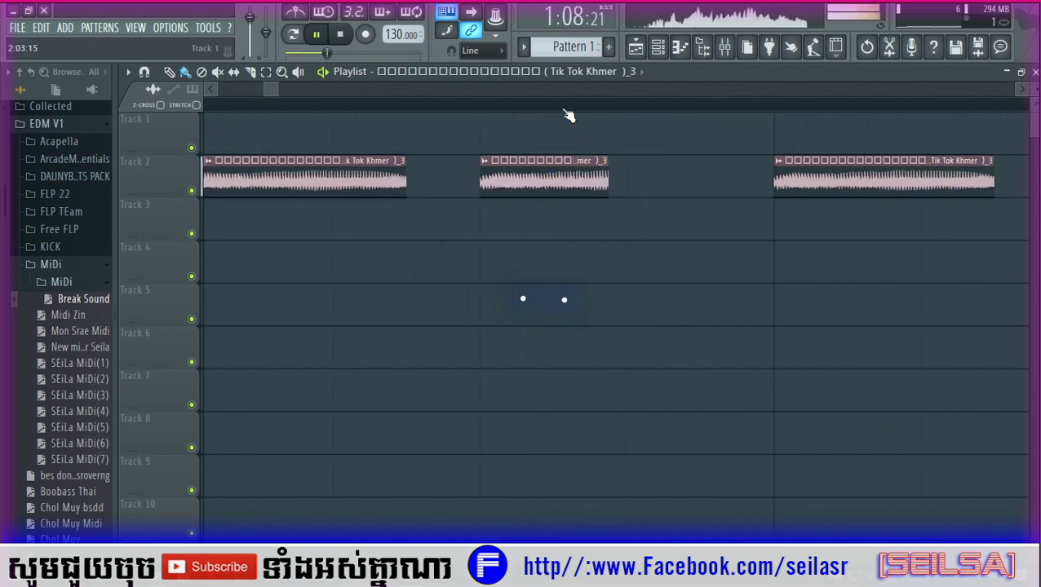
scroll(569, 117, down, 3)
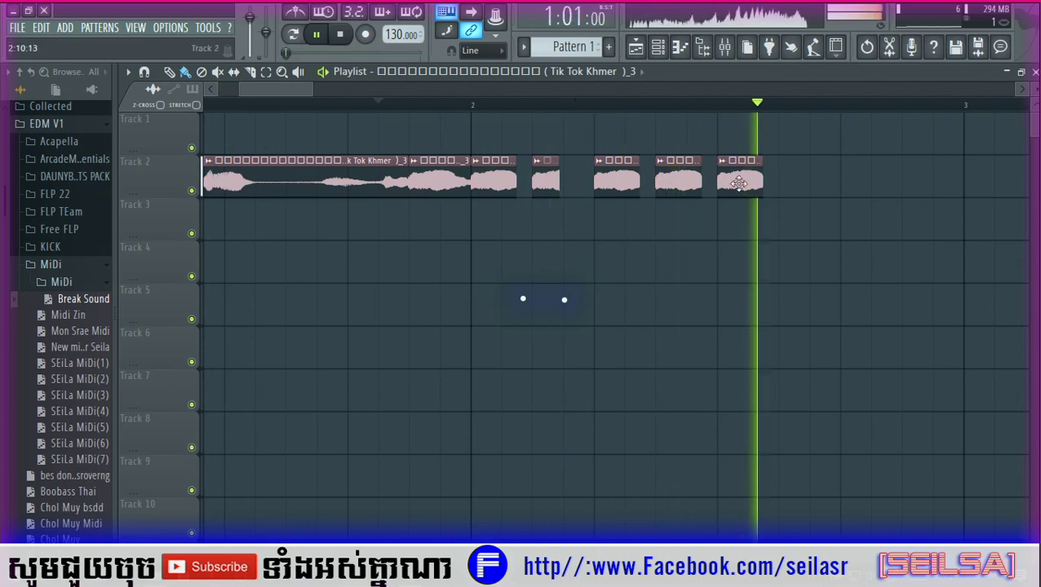
Place copies of the 0:00:21 slice at 2:11:00 and 2:12:00, and a copy of the 0:01:12 slice at 2:13:00
click(783, 182)
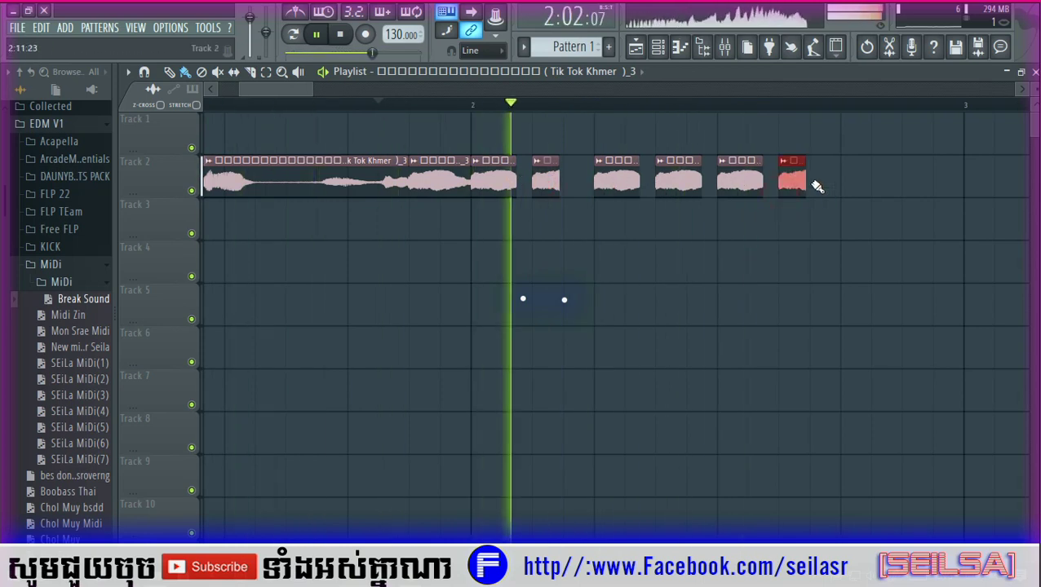
click(816, 183)
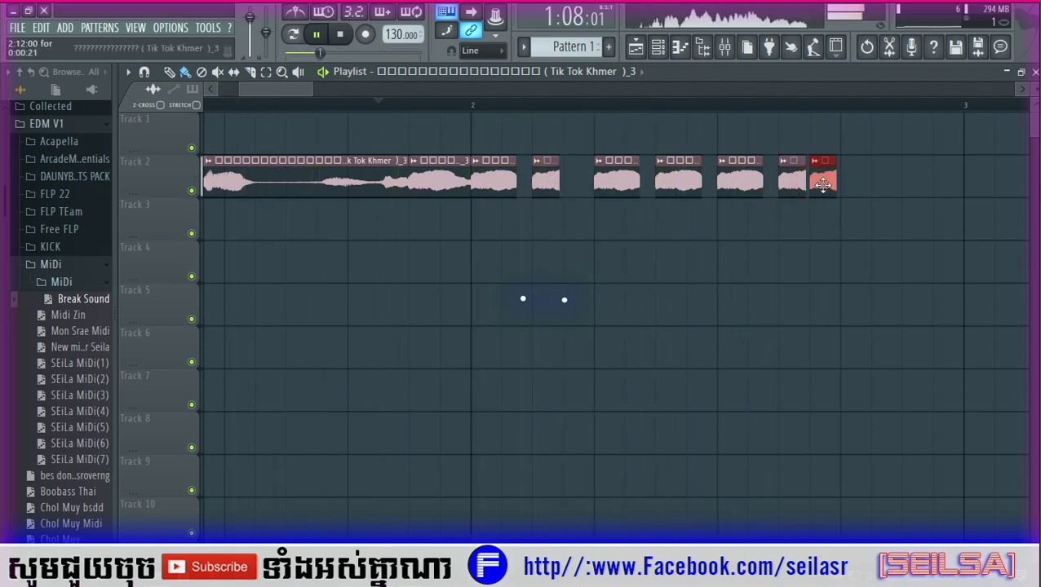
click(750, 181)
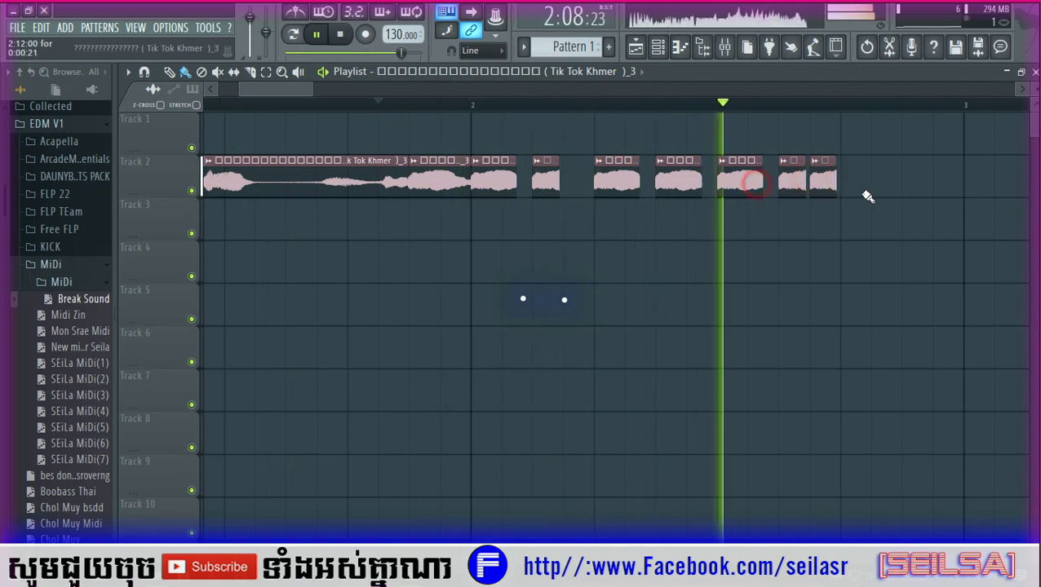
click(889, 194)
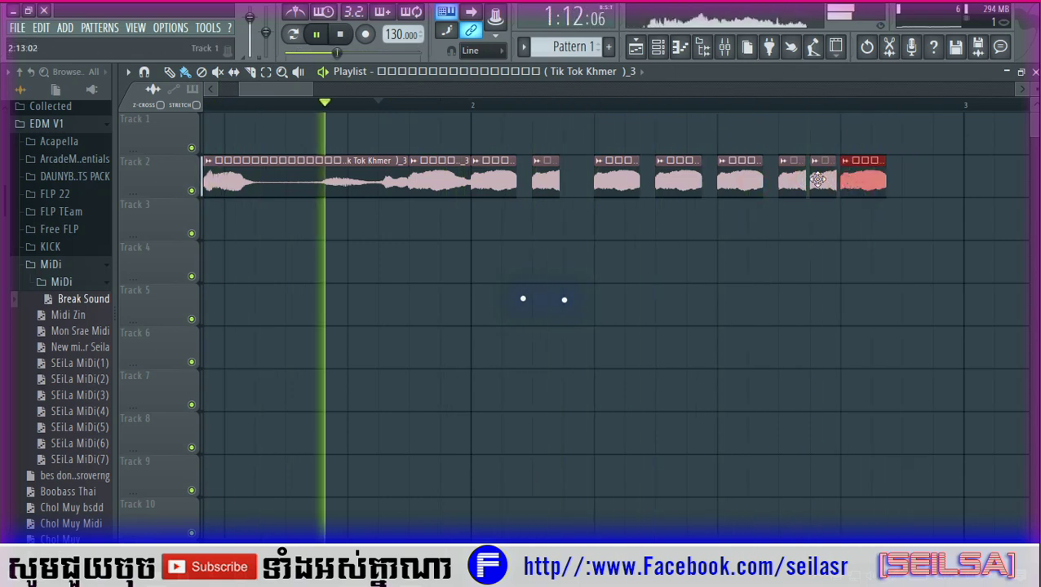
Place copies of the 0:00:21 vocal slice at 2:12:00 and 2:15:00 on Track 2
drag(804, 173, 783, 172)
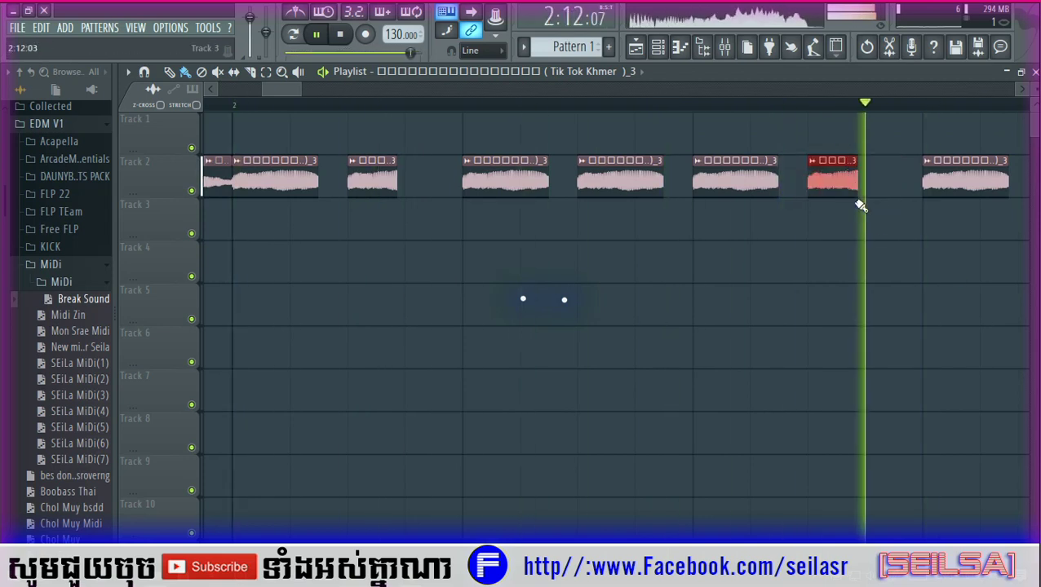
scroll(666, 93, down, 10)
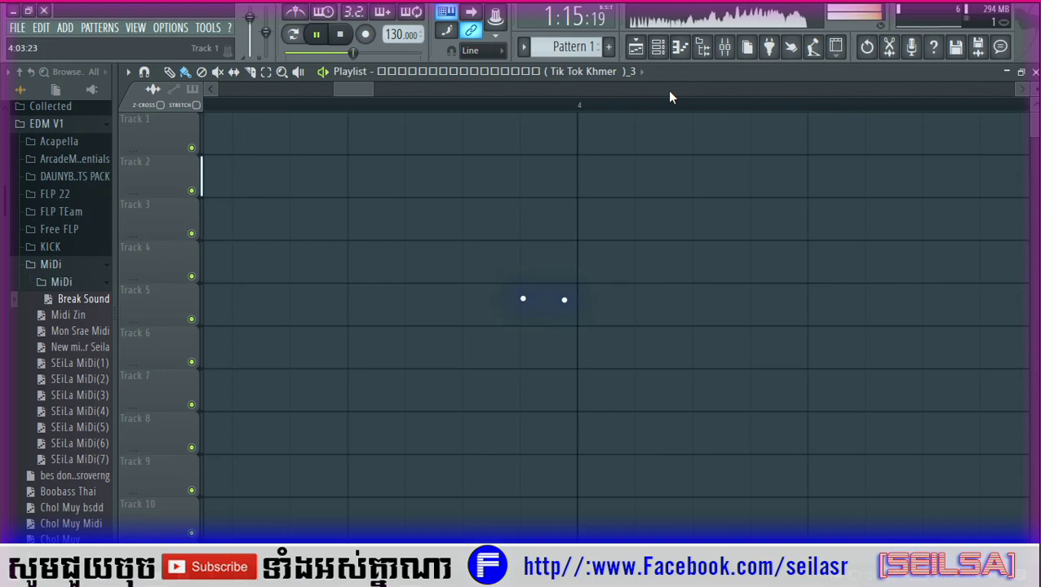
scroll(467, 96, up, 8)
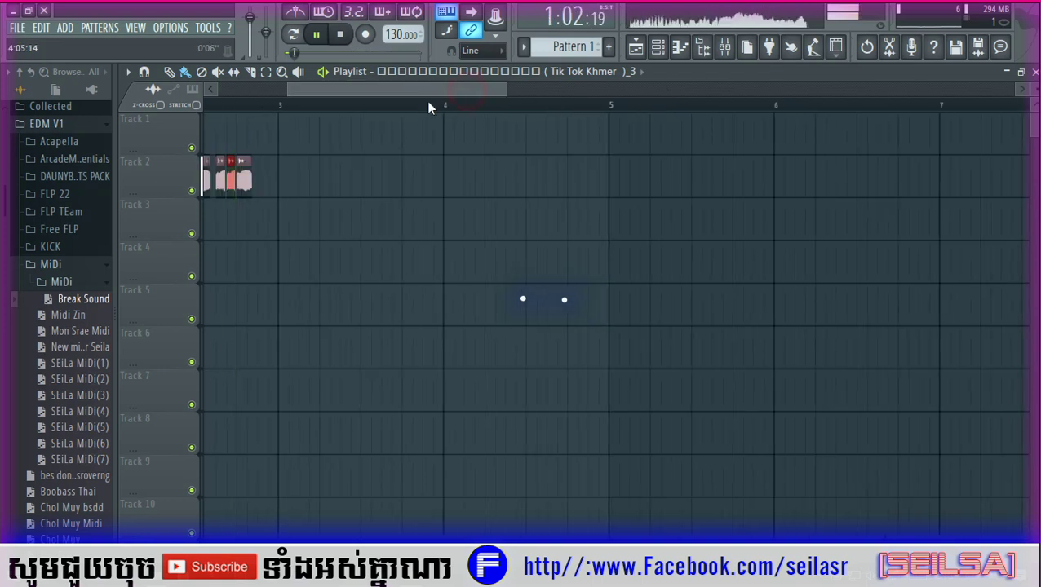
scroll(500, 114, up, 3)
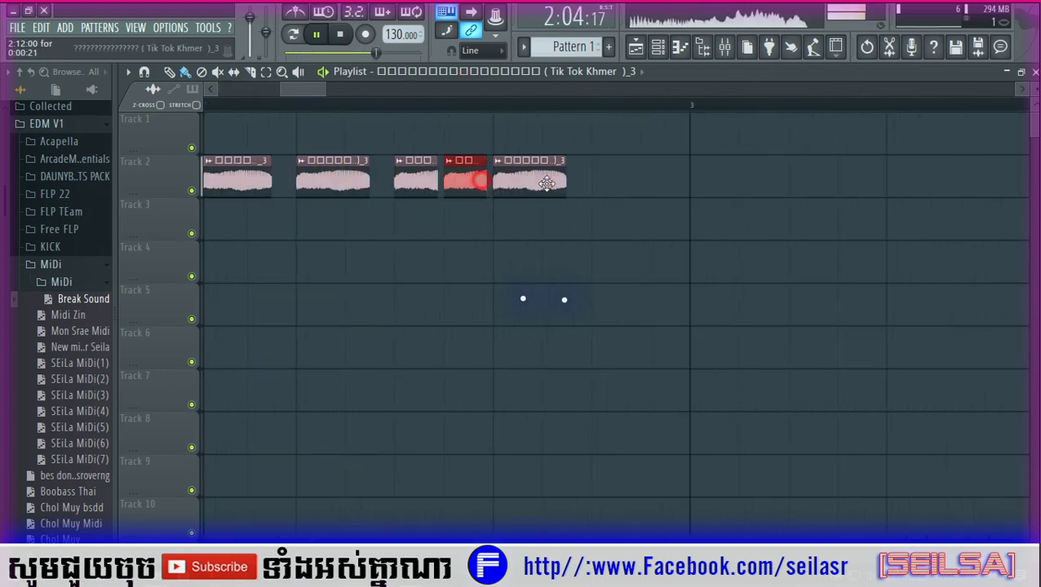
click(599, 186)
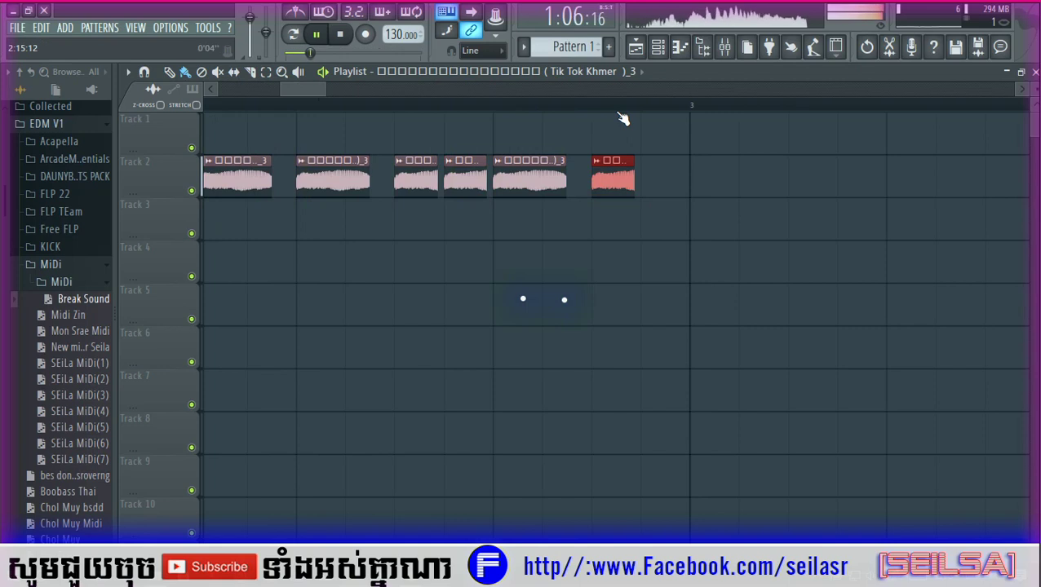
Duplicate the bar 2 vocal chop pattern into bar 3, and repeat both bars across bars 4 and 5 on Track 2
scroll(632, 147, down, 4)
mouse_move(644, 174)
mouse_down()
mouse_move(414, 193)
mouse_move(418, 179)
mouse_move(657, 169)
mouse_move(640, 171)
mouse_up()
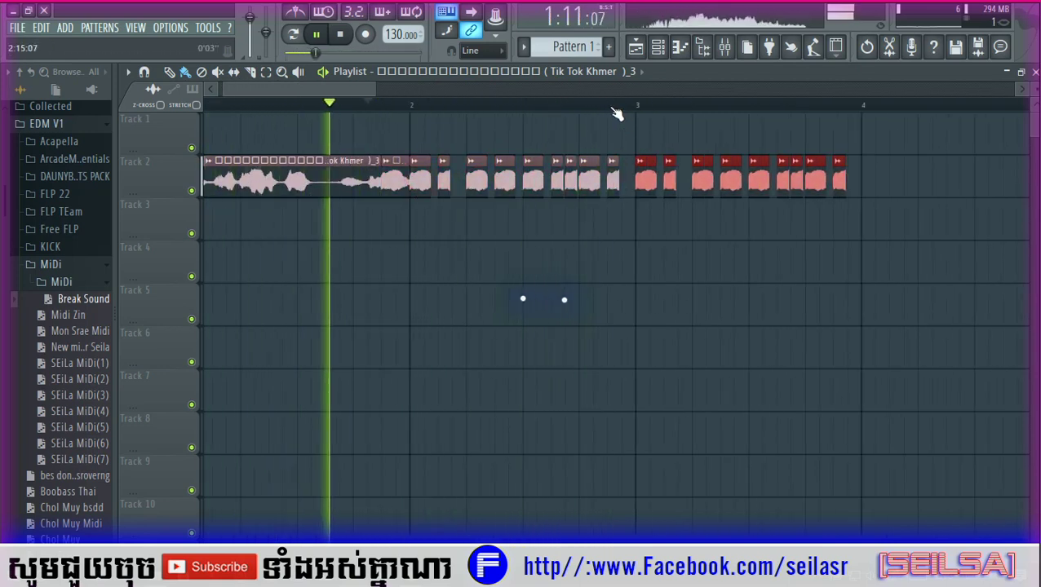
scroll(618, 113, down, 4)
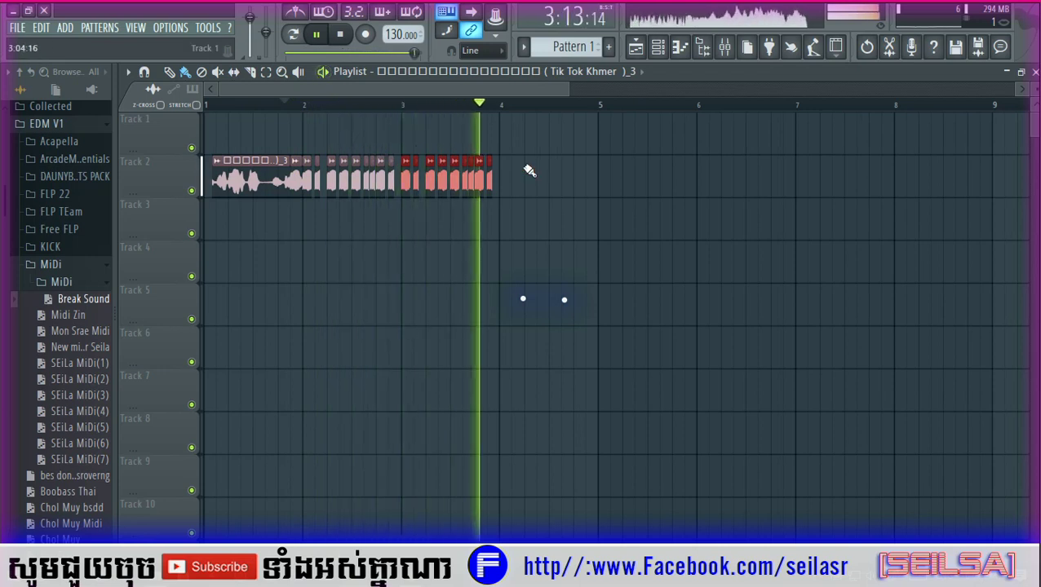
drag(530, 170, 313, 163)
key(ctrl+b)
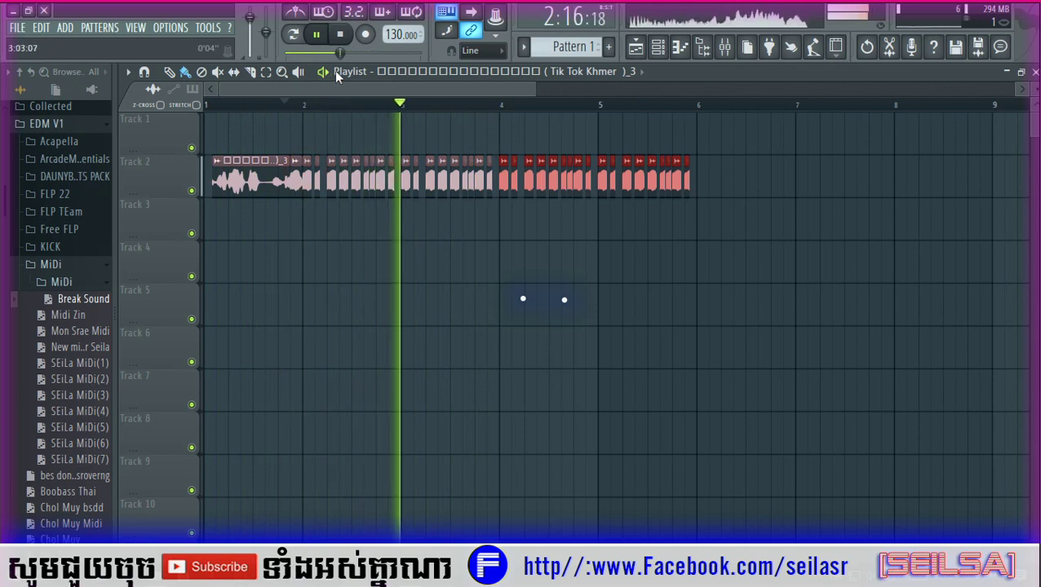
Stop playback and move all the vocal clips from Track 2 up to Track 1
scroll(353, 110, up, 3)
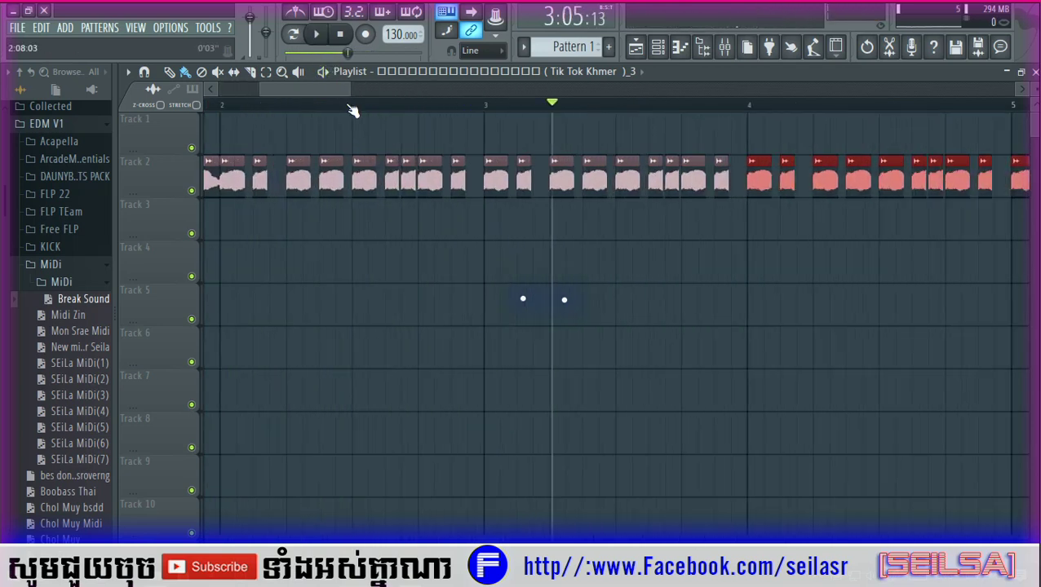
scroll(353, 110, down, 2)
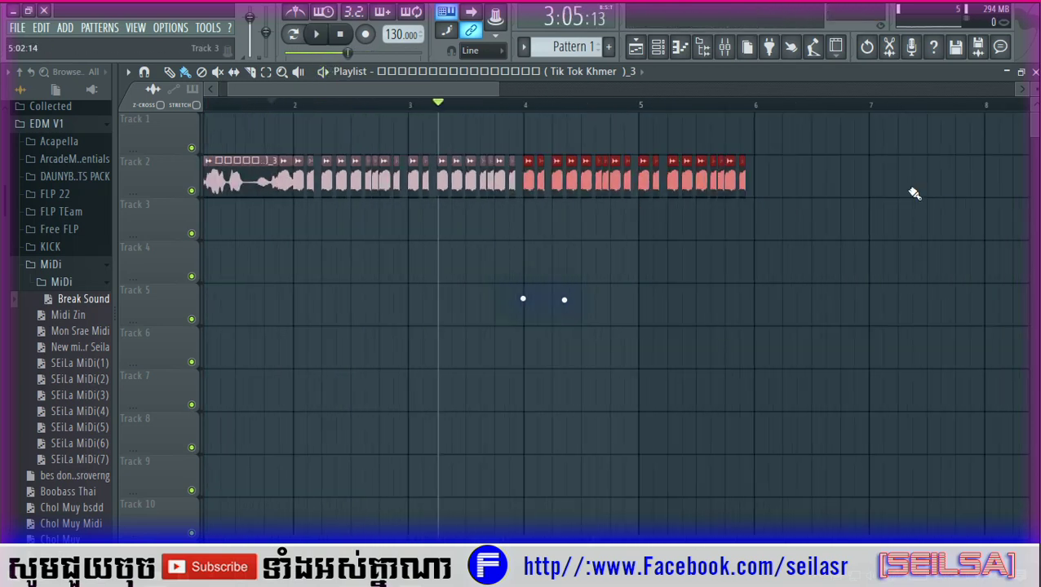
drag(871, 157, 300, 167)
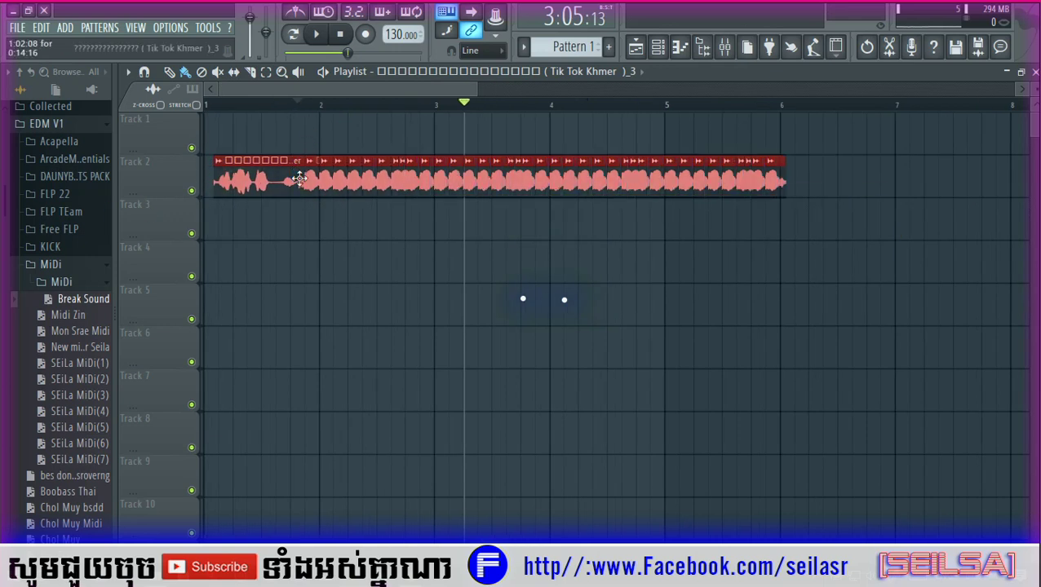
drag(288, 185, 292, 120)
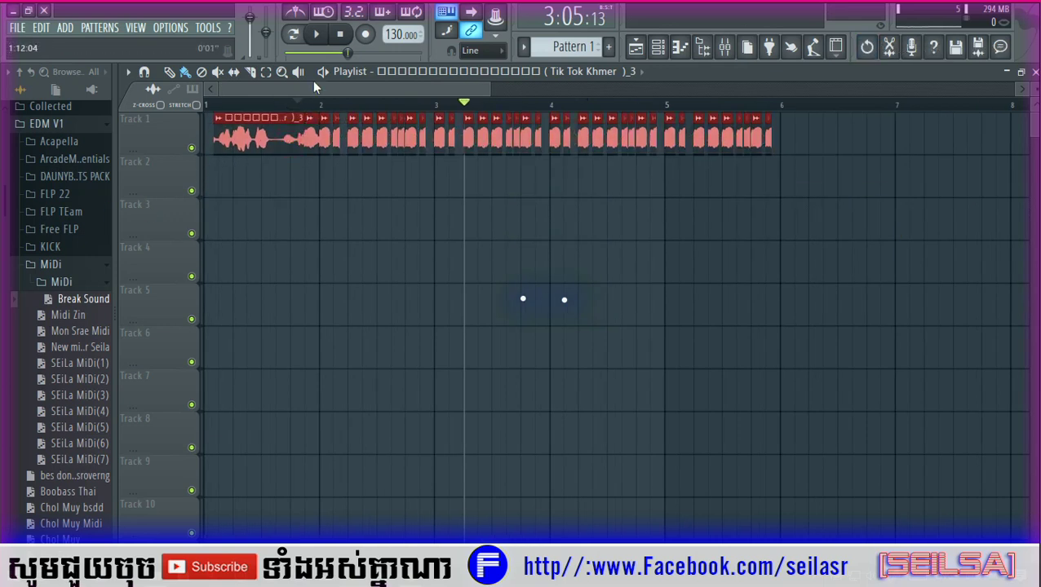
Place the Kick break(7) sample from the KICK library's Kick Break bok folder at the start of bar 2 on Track 2
click(51, 247)
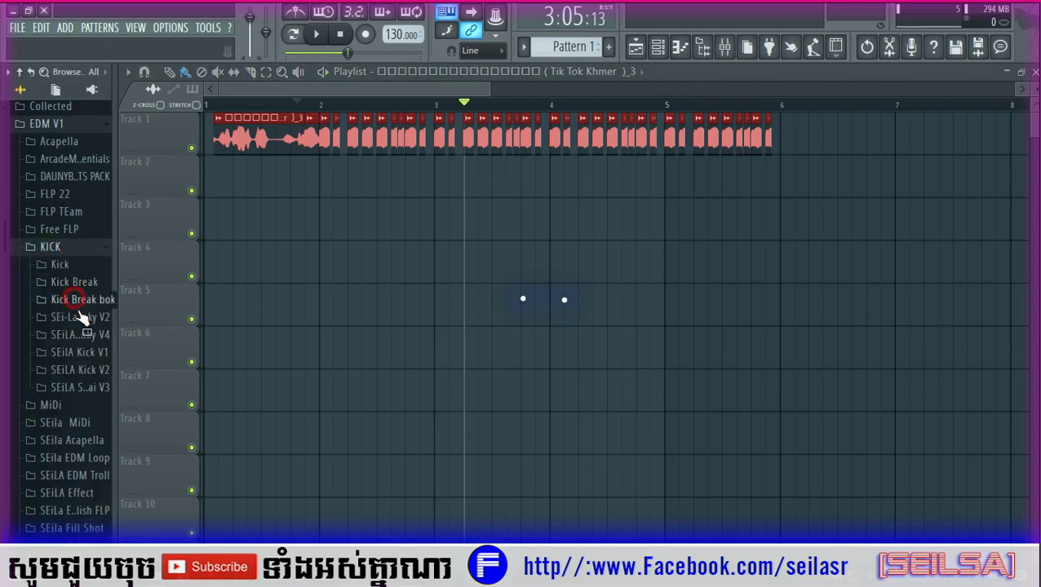
click(79, 299)
click(84, 332)
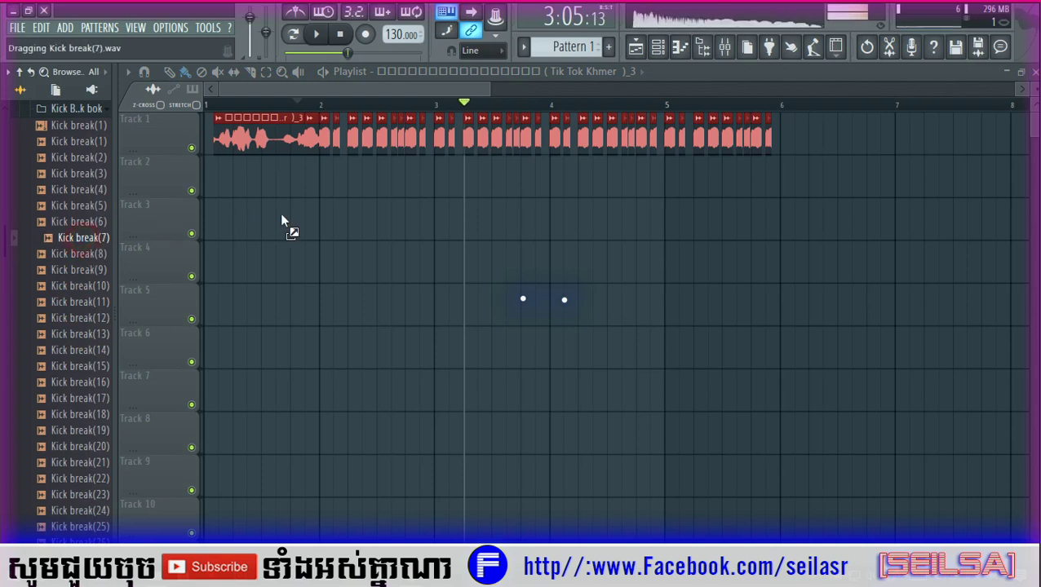
drag(349, 189, 327, 176)
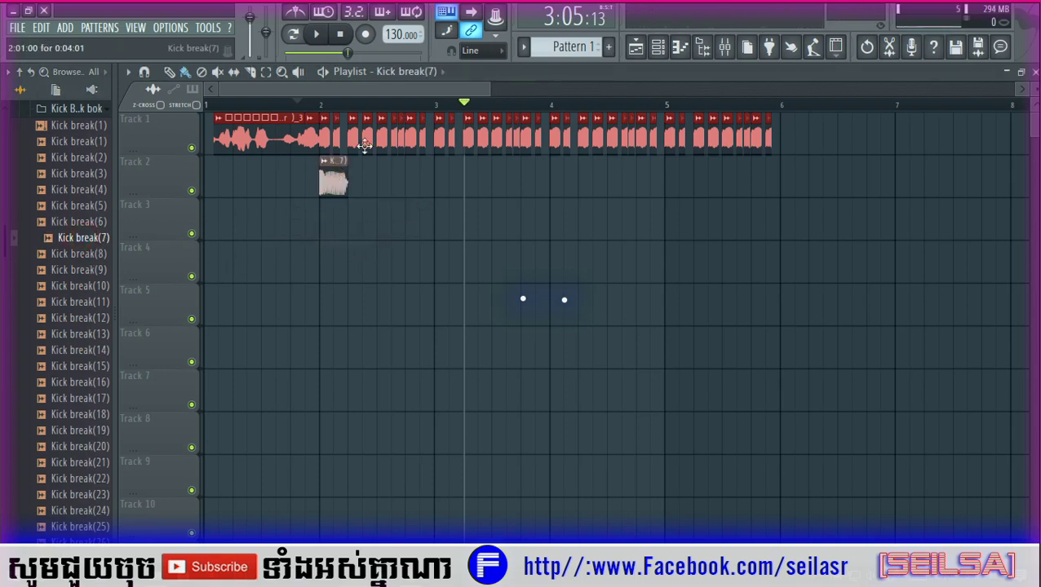
Place Kick break(7) copies at 2:07:00, 2:09:00 and 2:13:00 on Track 2, with the first one 0:02:01 long
click(325, 74)
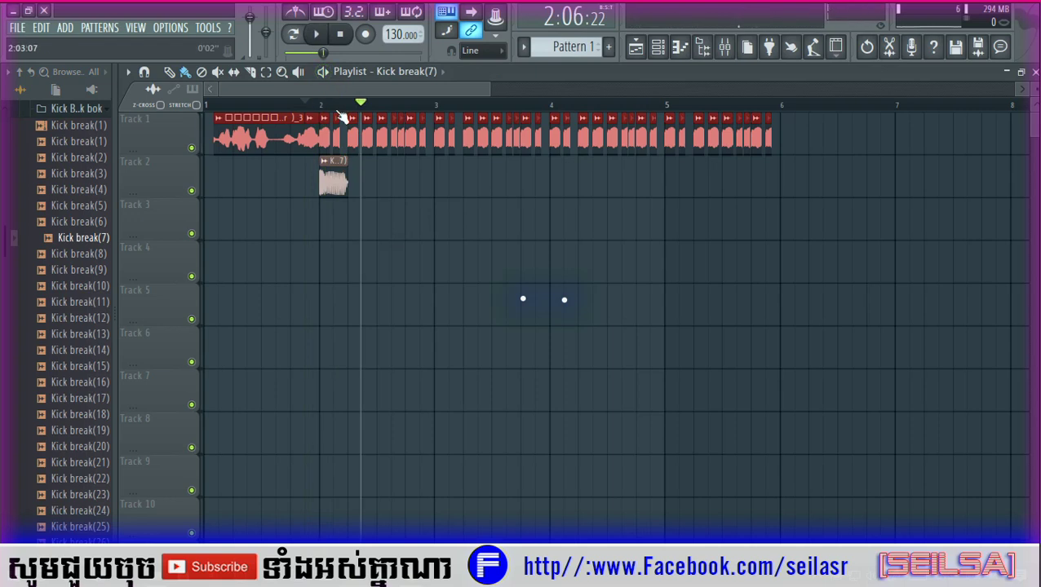
scroll(339, 112, up, 5)
click(371, 214)
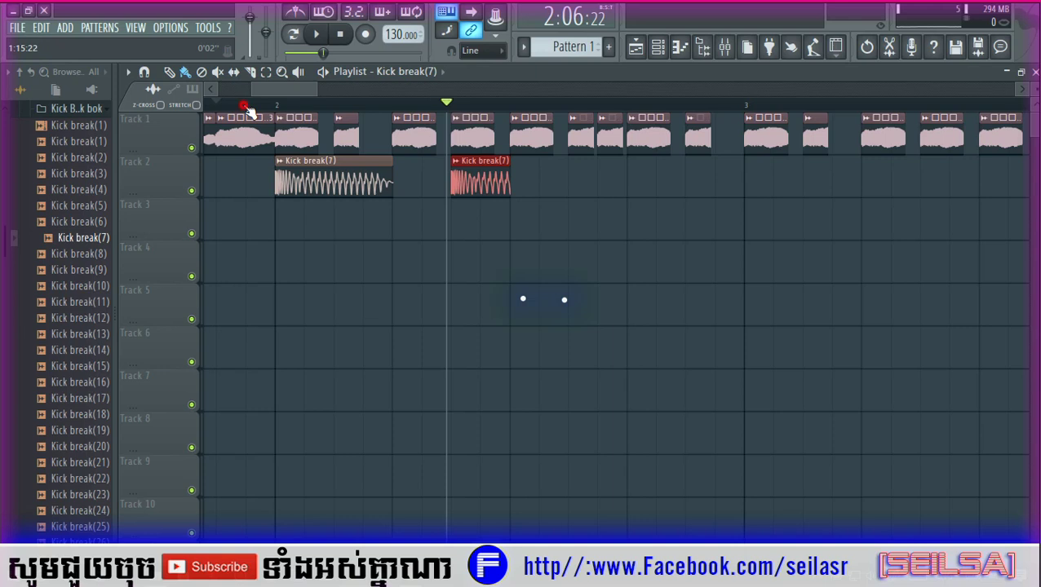
click(323, 73)
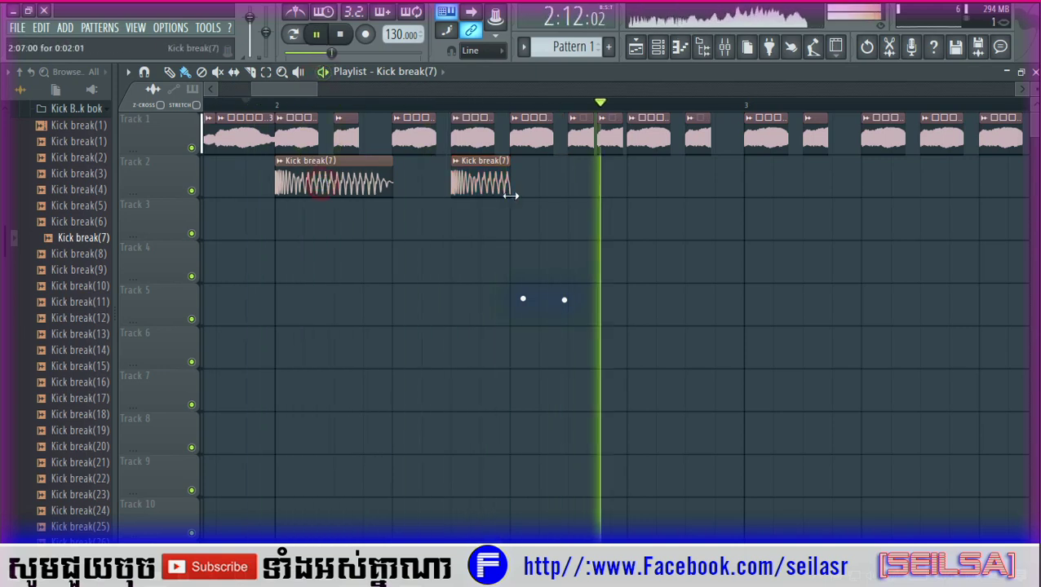
click(541, 188)
click(682, 214)
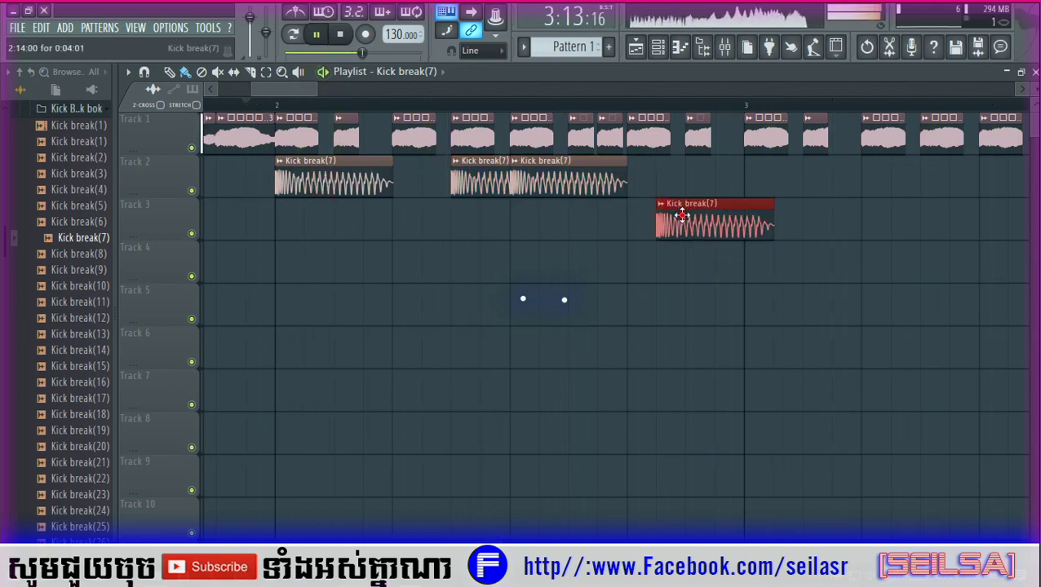
drag(650, 204, 651, 161)
Duplicate the bar 2 kick pattern into bar 3, and repeat both bars across bars 4 and 5 on Track 2
drag(536, 194, 836, 214)
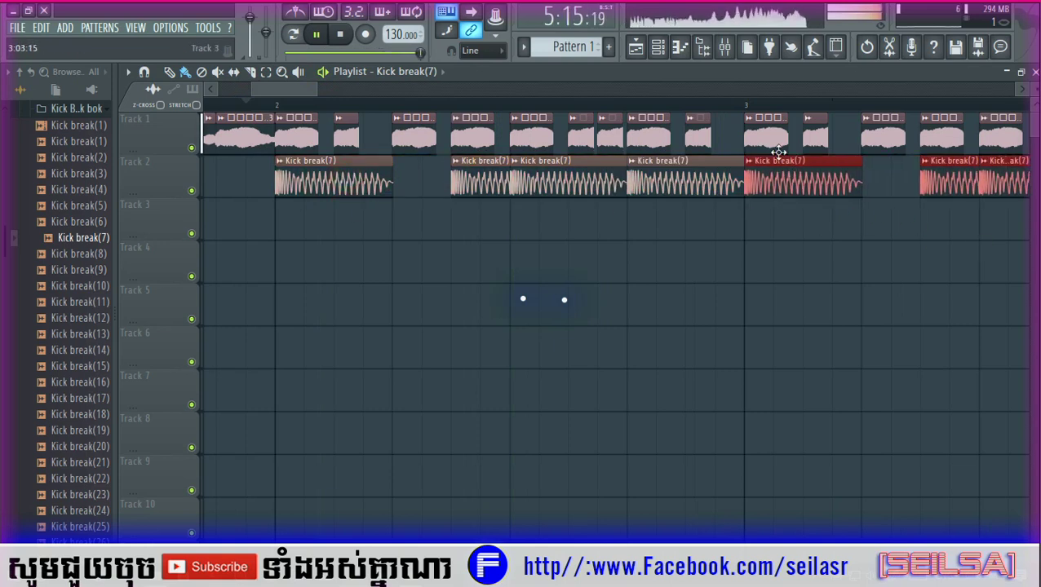
scroll(724, 109, down, 3)
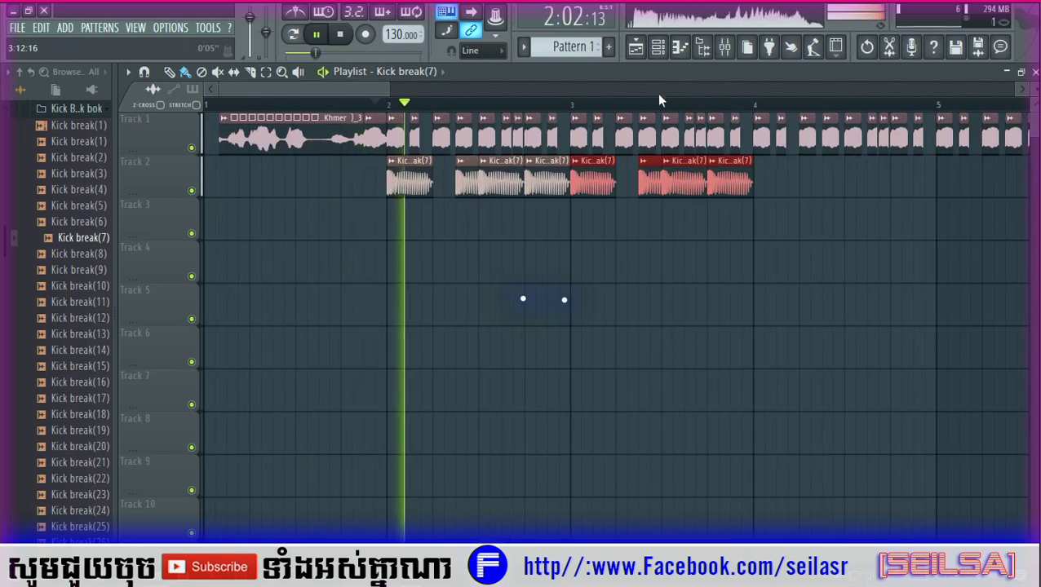
scroll(667, 109, down, 2)
drag(648, 179, 627, 170)
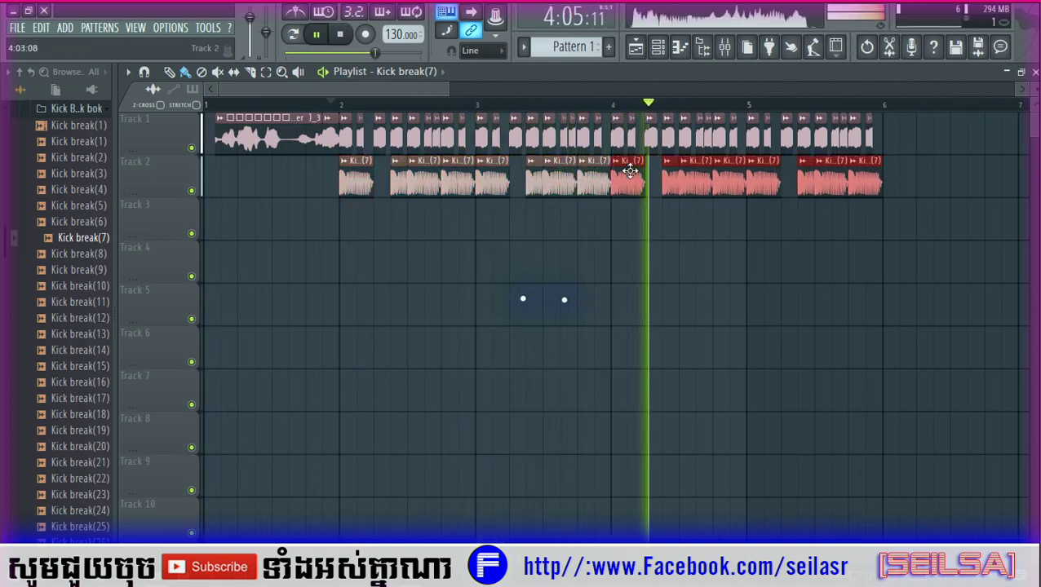
Look through the kick, SEiLa FLP Break and SEiLa MiDi folders for another drum sample
scroll(49, 222, up, 3)
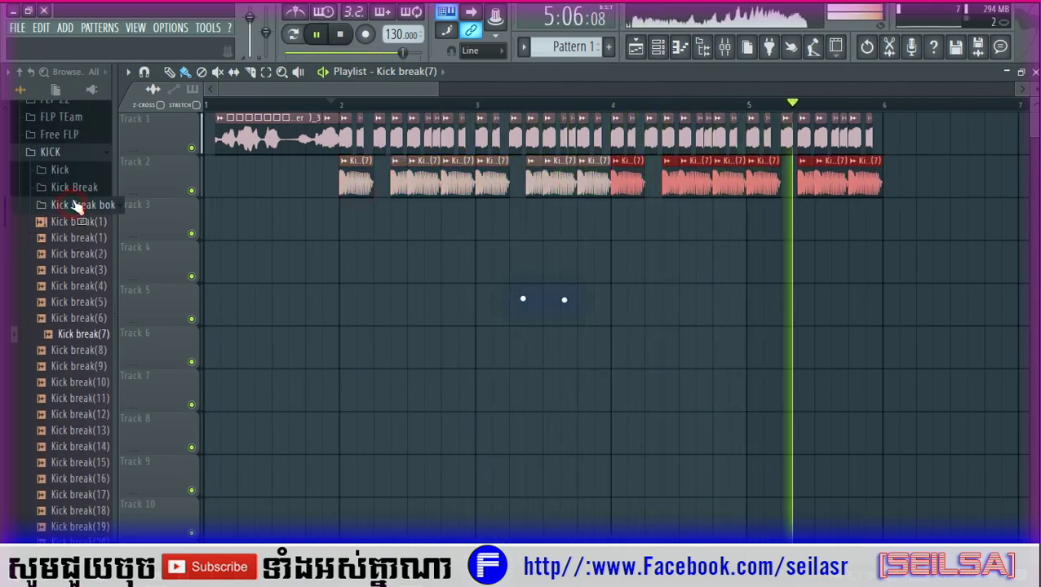
click(77, 205)
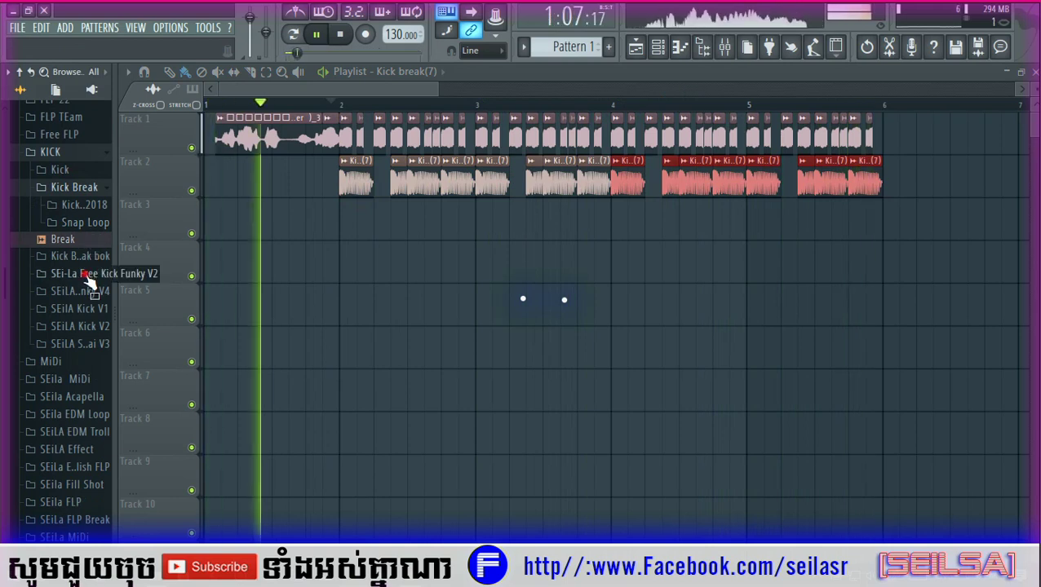
click(84, 277)
click(88, 259)
scroll(82, 155, up, 4)
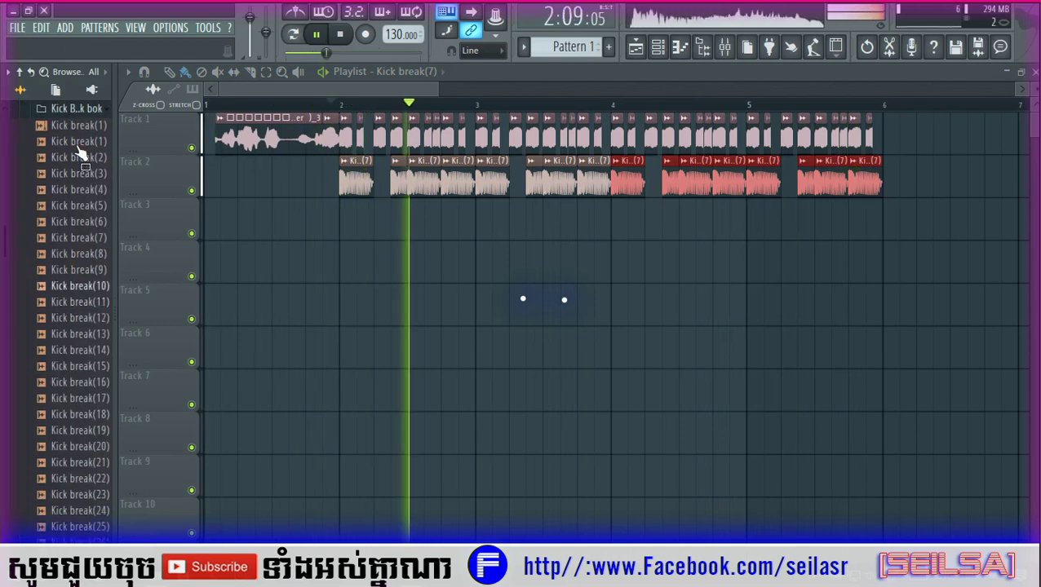
click(77, 205)
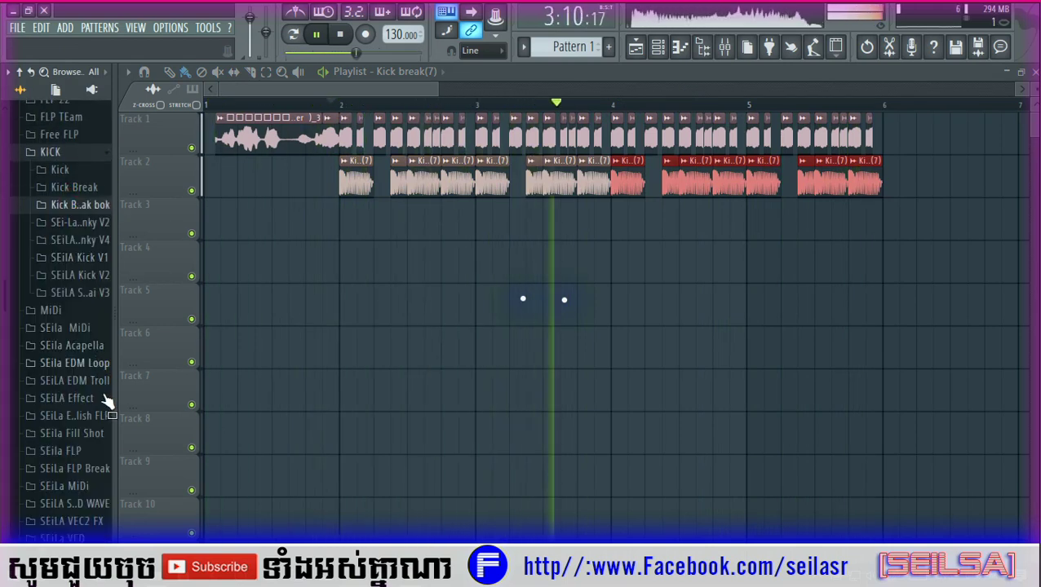
click(89, 470)
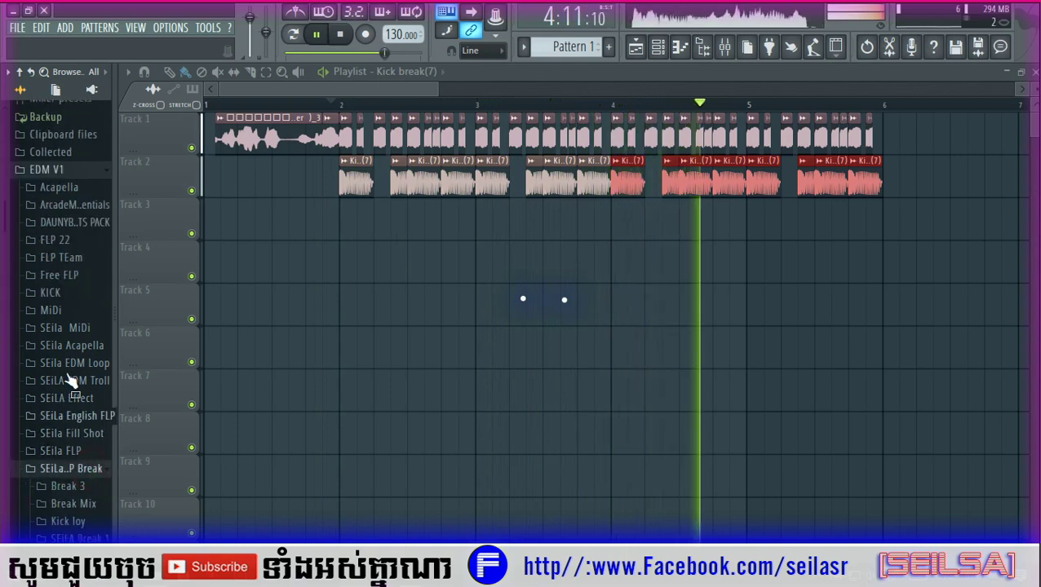
click(82, 443)
scroll(85, 375, down, 10)
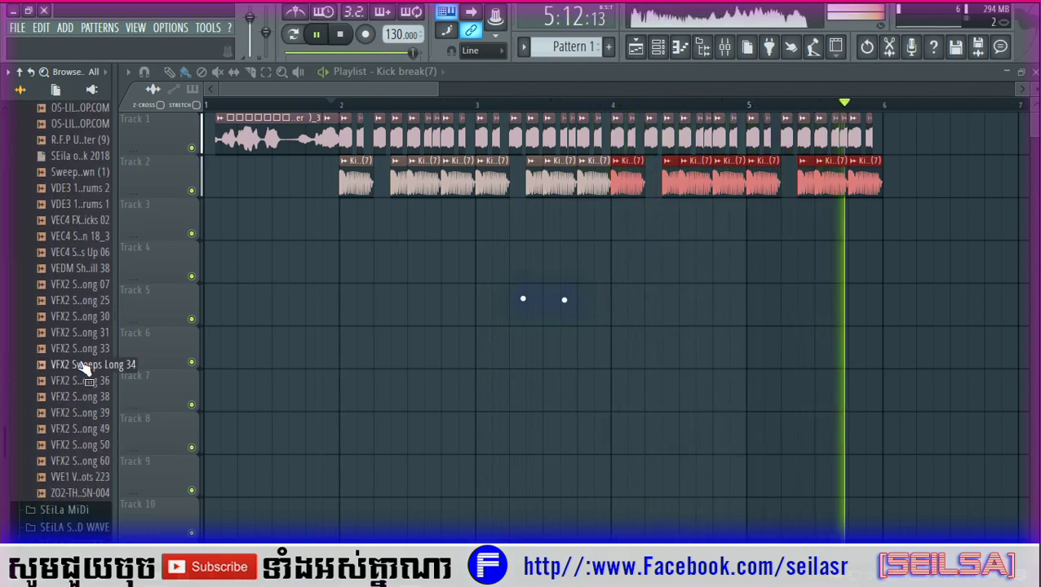
click(76, 384)
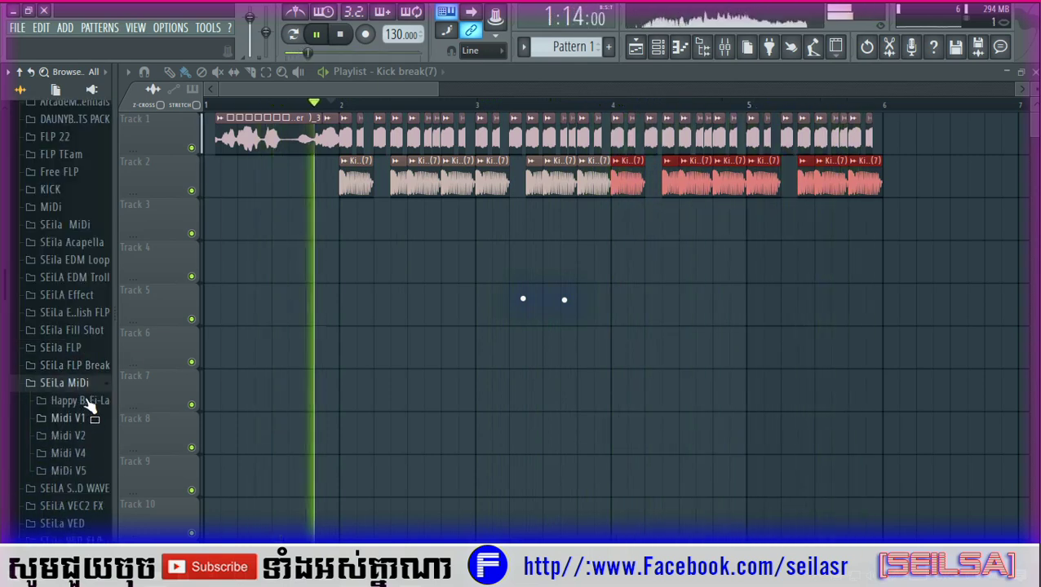
Place the ZO2-THBK-2-SN-004 snare from the SEiLa FLP Break folder at 2:05:00 on Track 3 and set its volume to 59%
click(82, 367)
scroll(74, 441, down, 3)
scroll(66, 405, down, 8)
drag(81, 341, 374, 230)
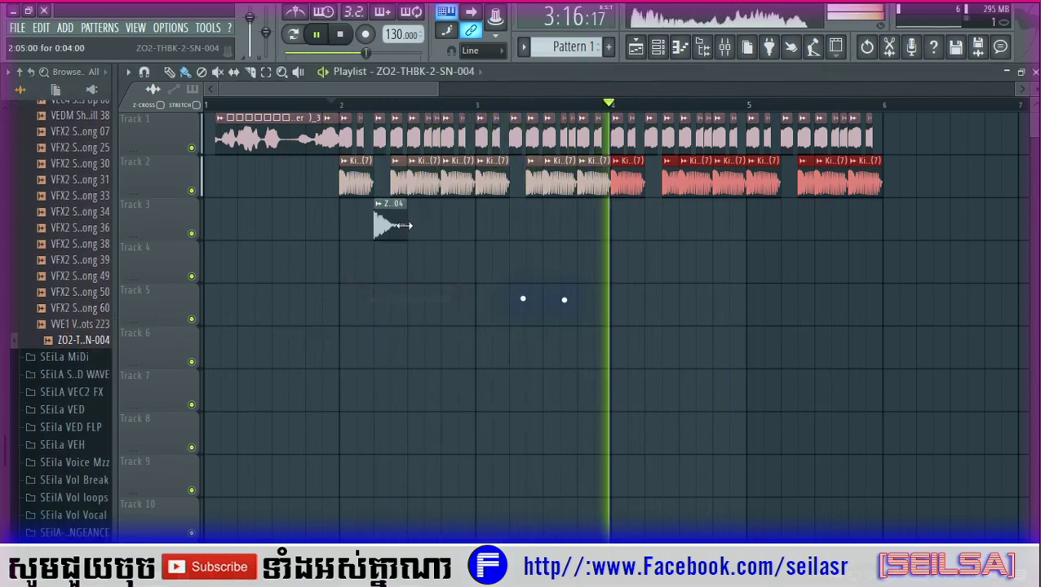
double_click(377, 225)
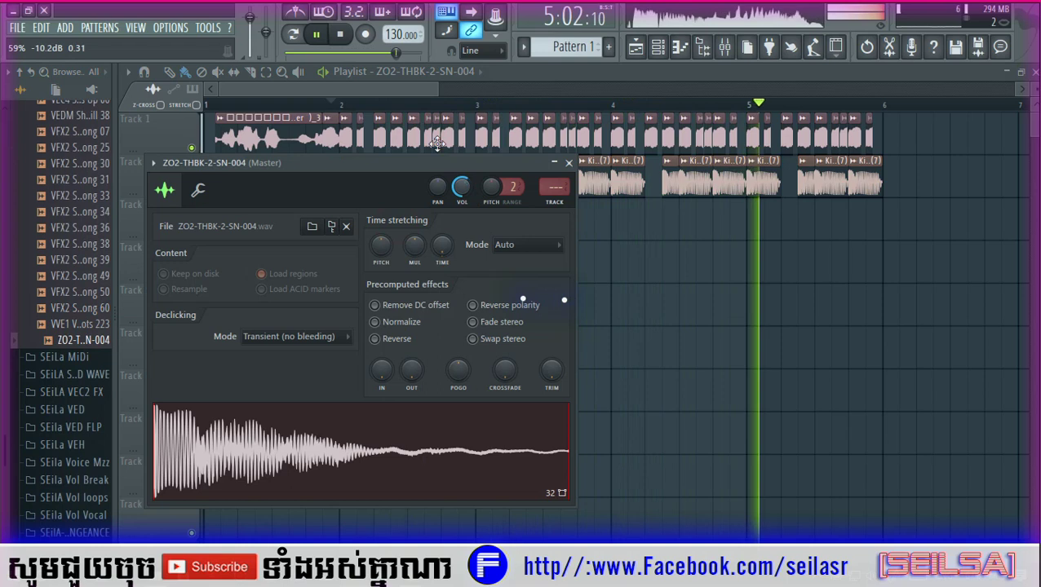
key(Escape)
Place copies of the ZO2-THBK-2-SN-004 snare at 3:05:00, 4:05:00, 5:05:00, 6:01:00 and 5:13:00 on Track 3
click(514, 228)
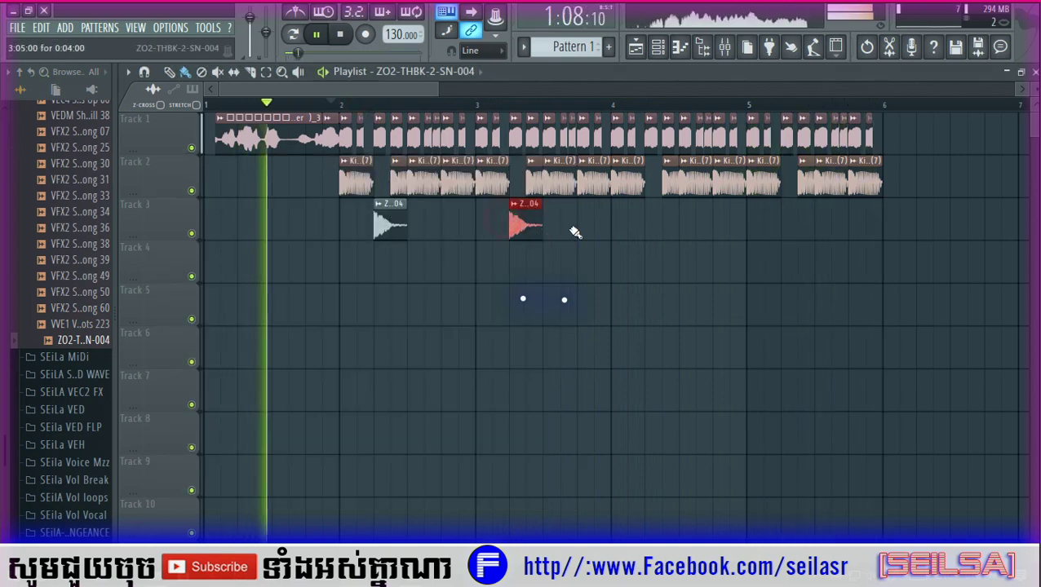
click(650, 228)
click(781, 228)
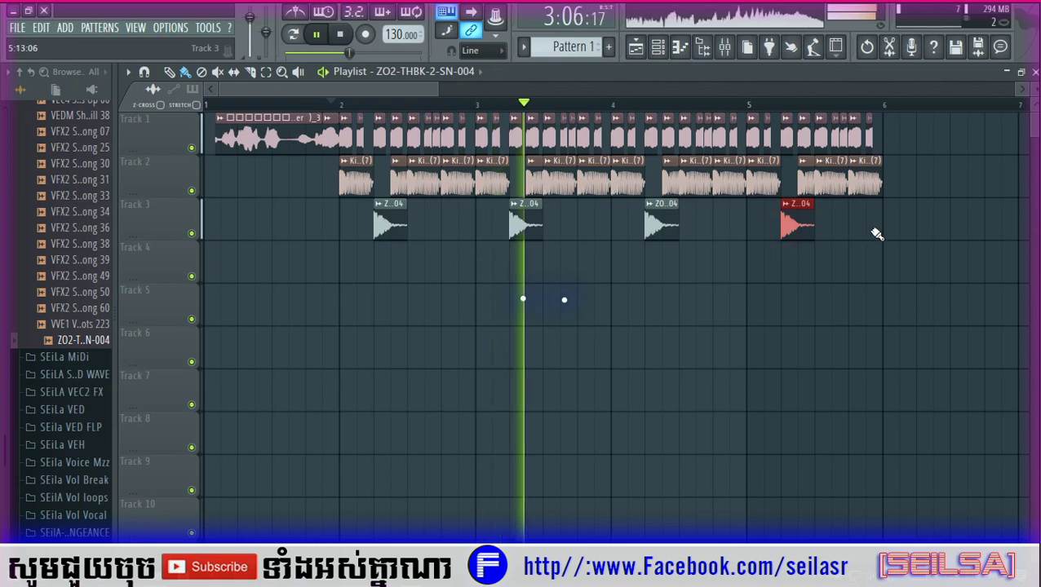
click(890, 229)
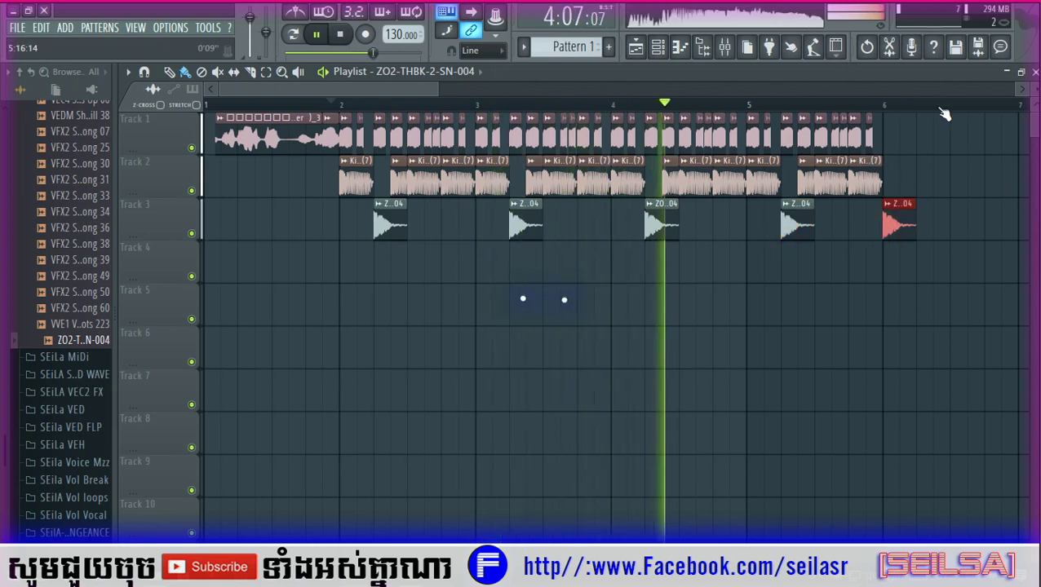
scroll(942, 110, up, 3)
click(771, 217)
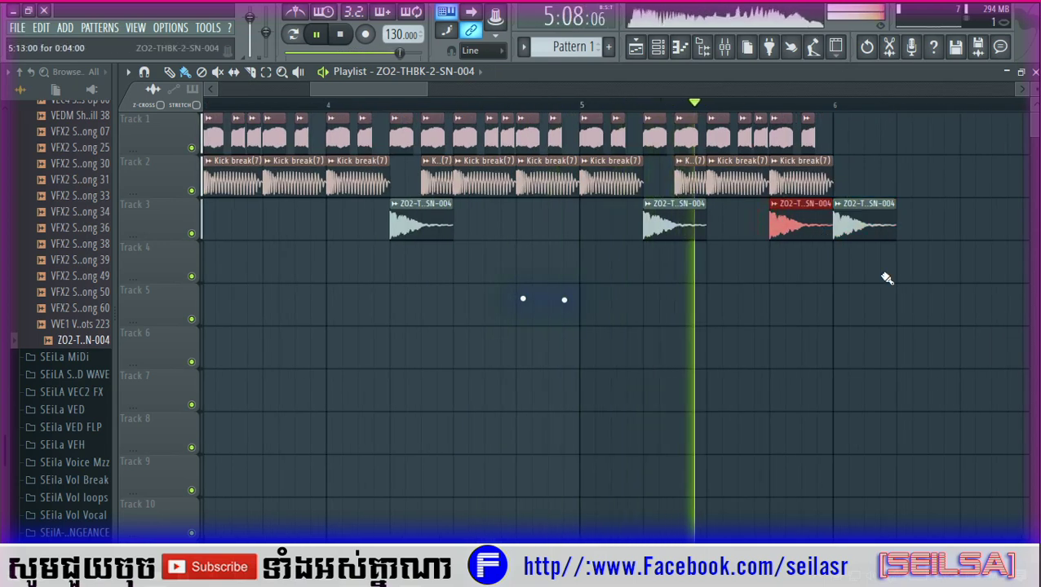
Delete the ZO2-THBK-2-SN-004 snare at 6:01:00 on Track 3
scroll(848, 119, down, 3)
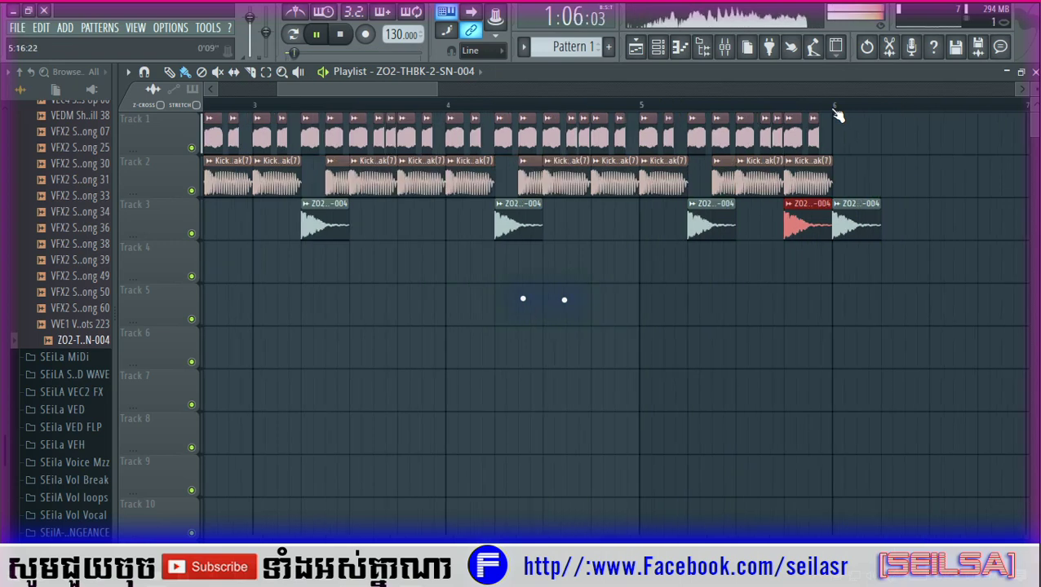
right_click(871, 225)
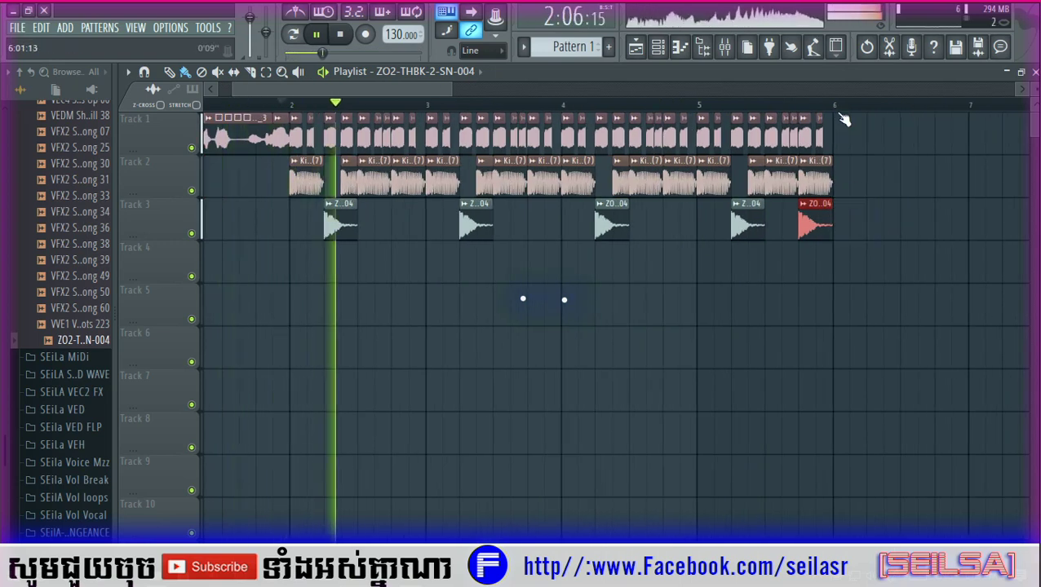
scroll(348, 155, down, 2)
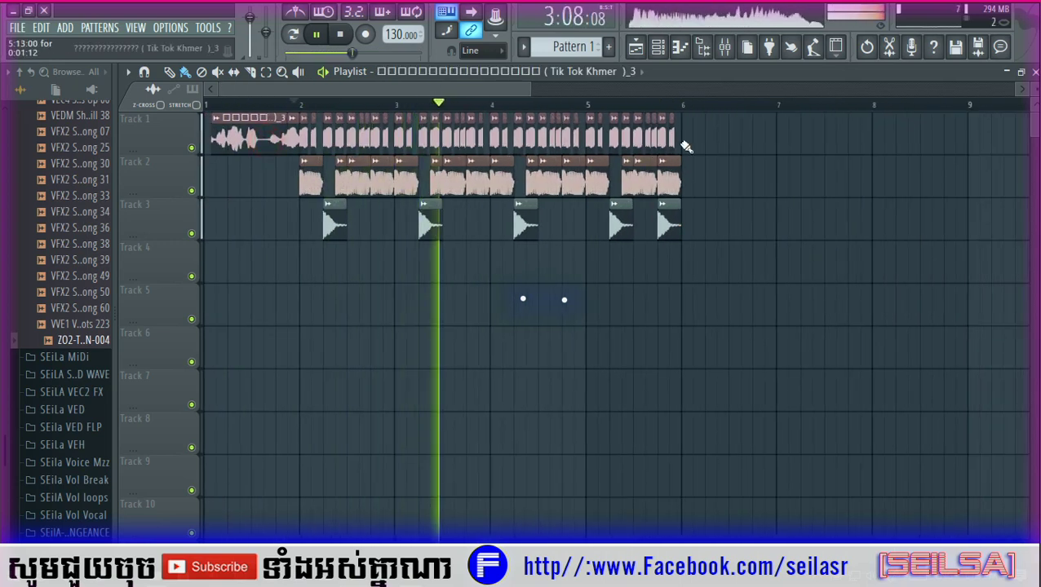
Place the long Tik Tok Khmer vocal clip in bar 6 on Track 1 and shift it to start at 6:02:00
click(691, 140)
click(669, 103)
scroll(622, 105, up, 3)
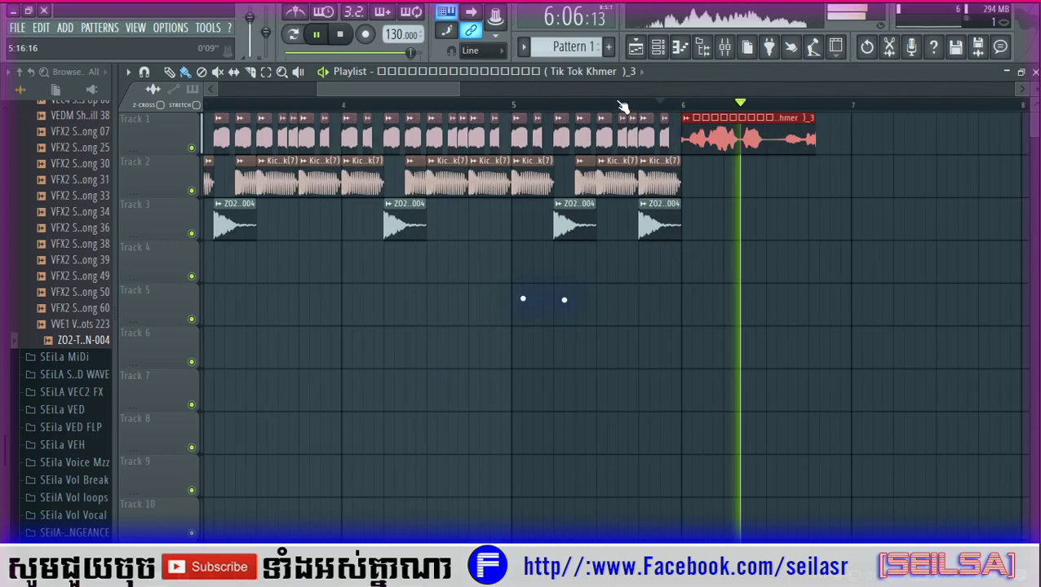
click(623, 104)
scroll(622, 104, down, 1)
scroll(623, 104, down, 1)
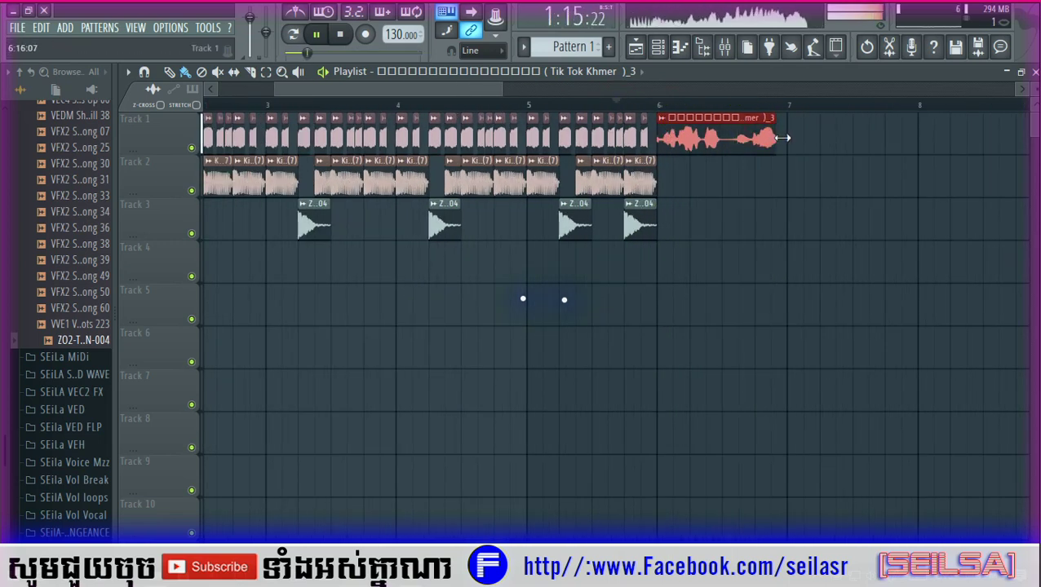
scroll(793, 117, up, 8)
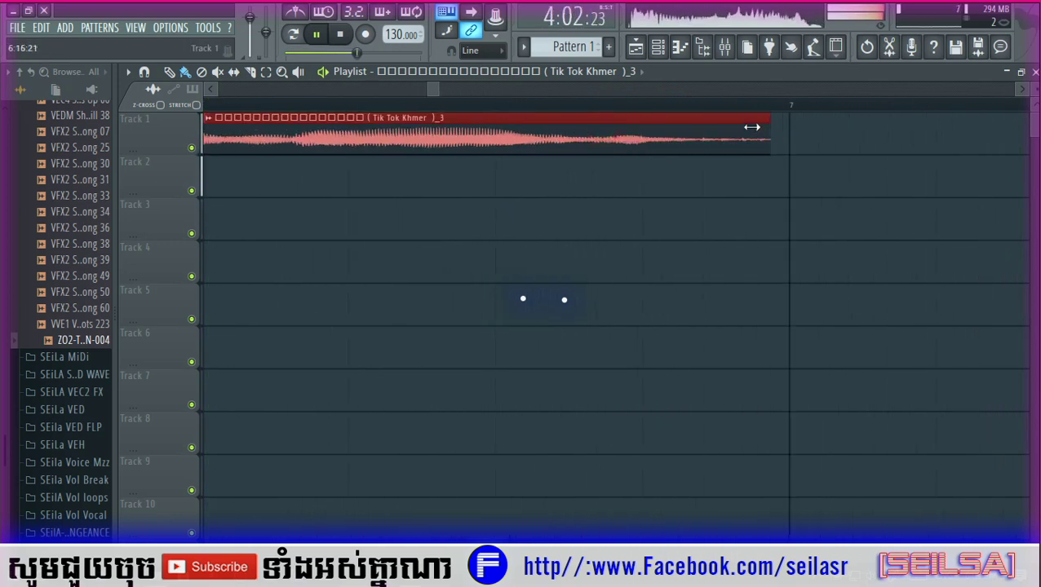
scroll(638, 120, down, 3)
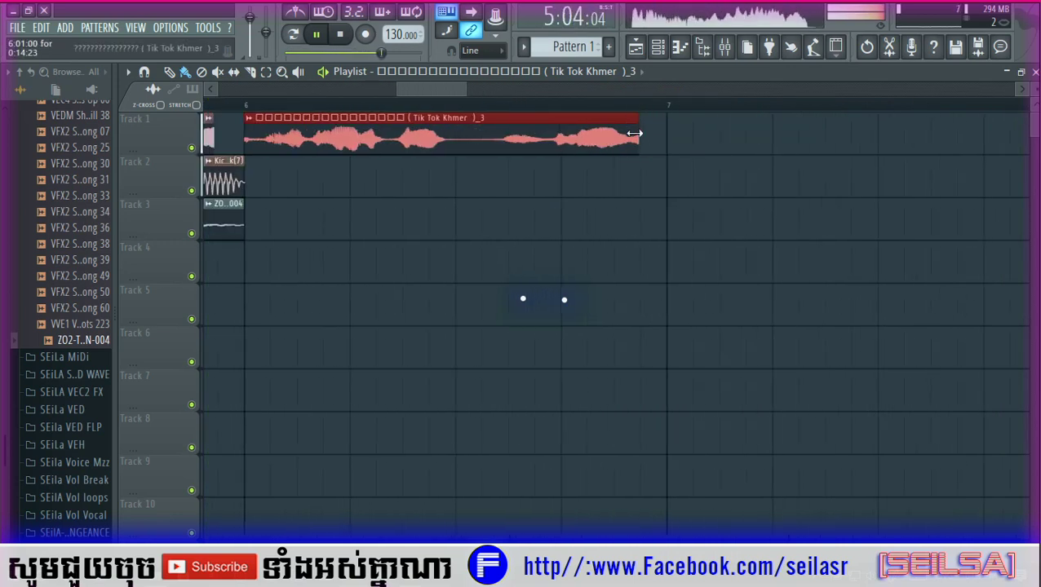
drag(610, 135, 638, 135)
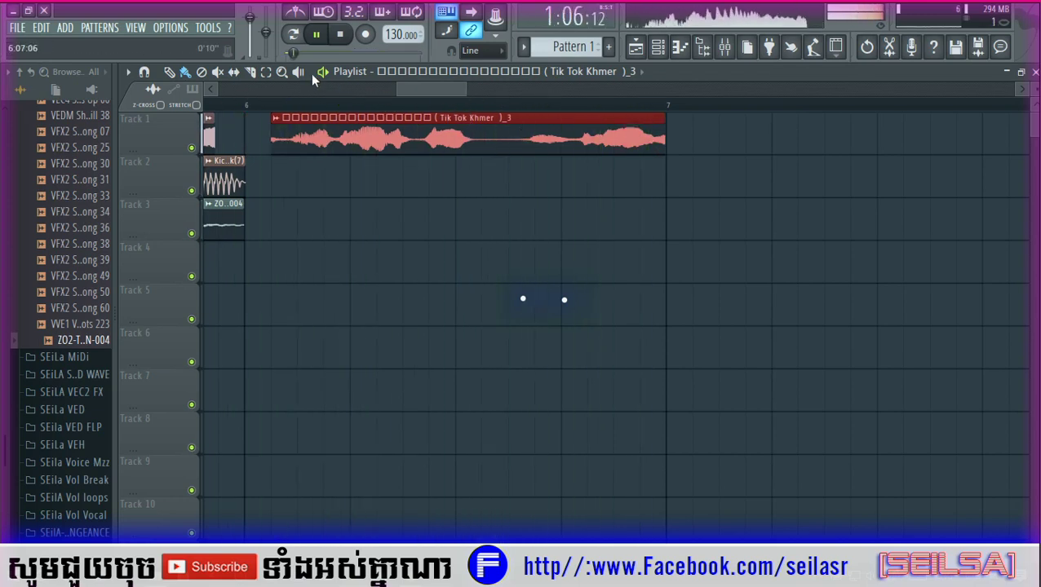
key(space)
Place the VEC4 Sweeps Down 18_3 sample from the SEiLa FLP Break folder at 7:01:00 on Track 6
scroll(314, 110, down, 4)
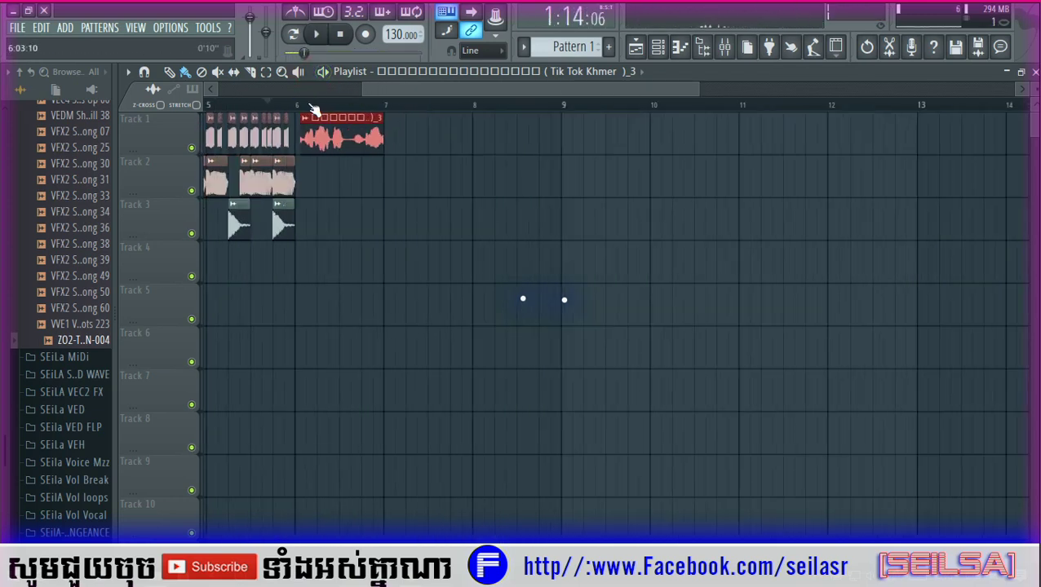
scroll(314, 110, down, 2)
scroll(274, 109, up, 4)
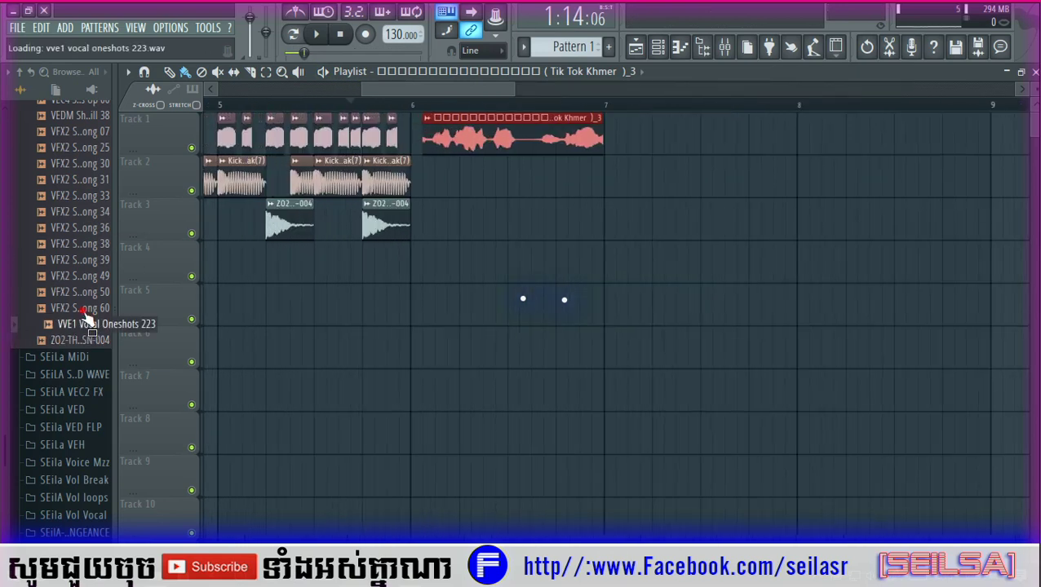
scroll(73, 278, up, 4)
click(85, 277)
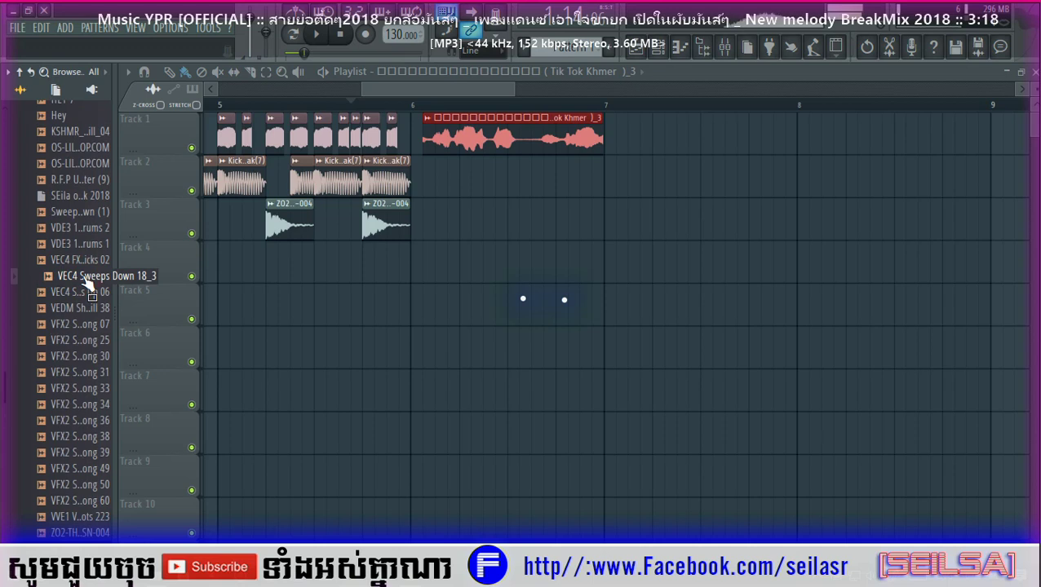
drag(605, 343, 605, 342)
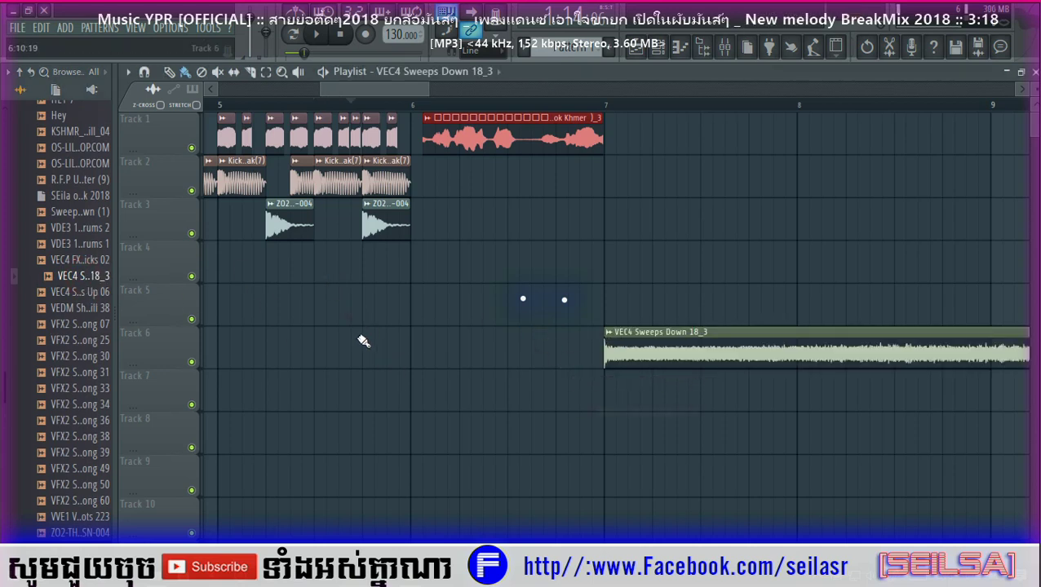
Place the VDE3 128 BPM Big Drums 2 loop at 7:01:00 on Track 5 and fit it to tempo using the 75 to 150 range
click(43, 229)
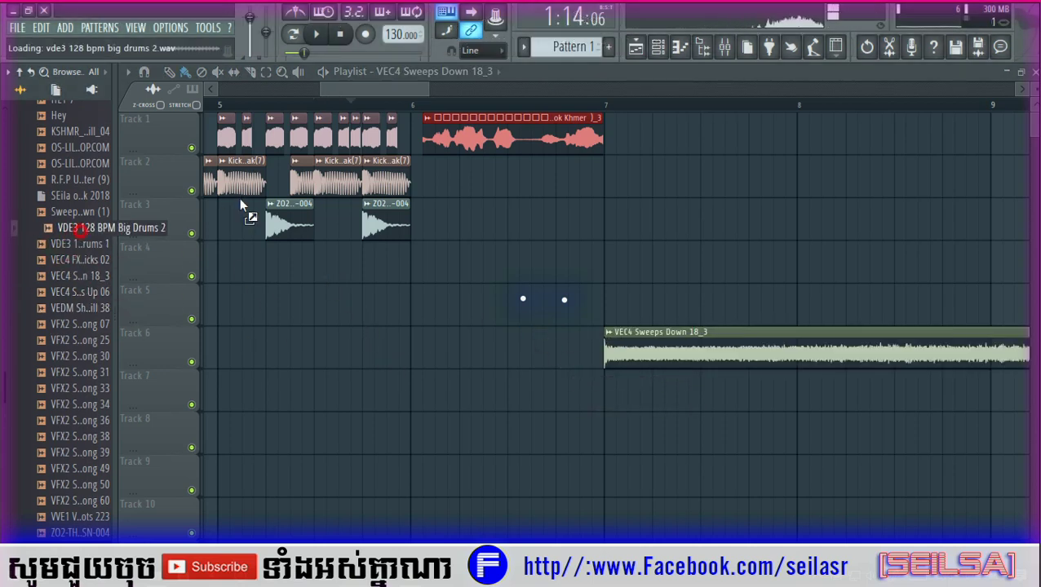
drag(613, 303, 616, 296)
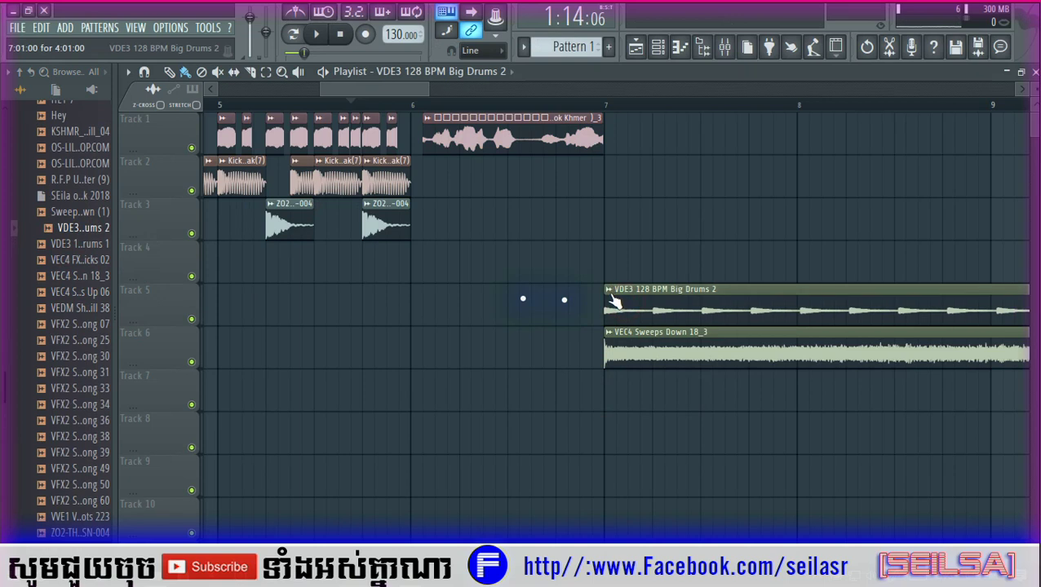
right_click(608, 292)
click(788, 377)
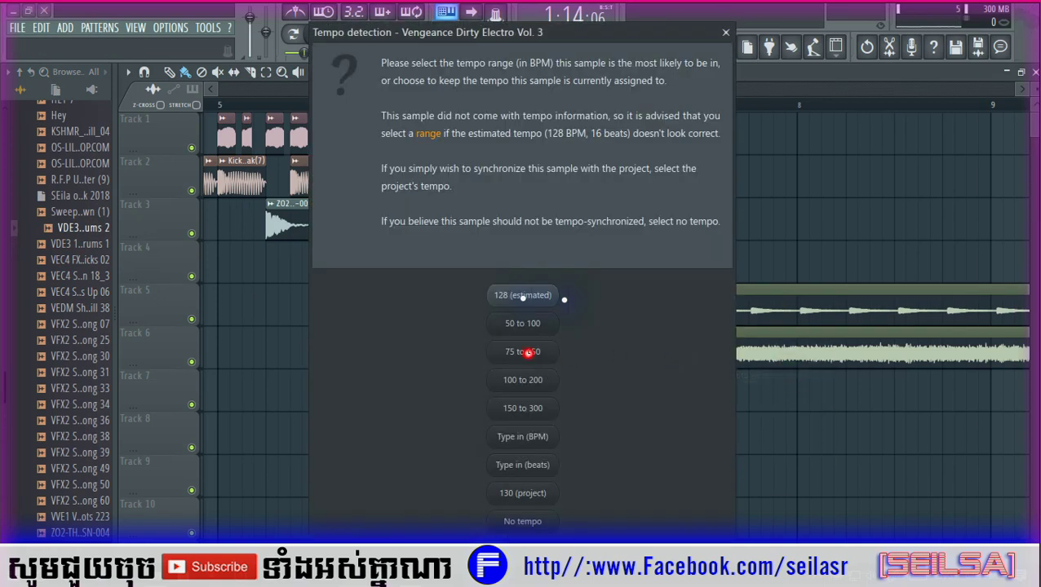
click(528, 352)
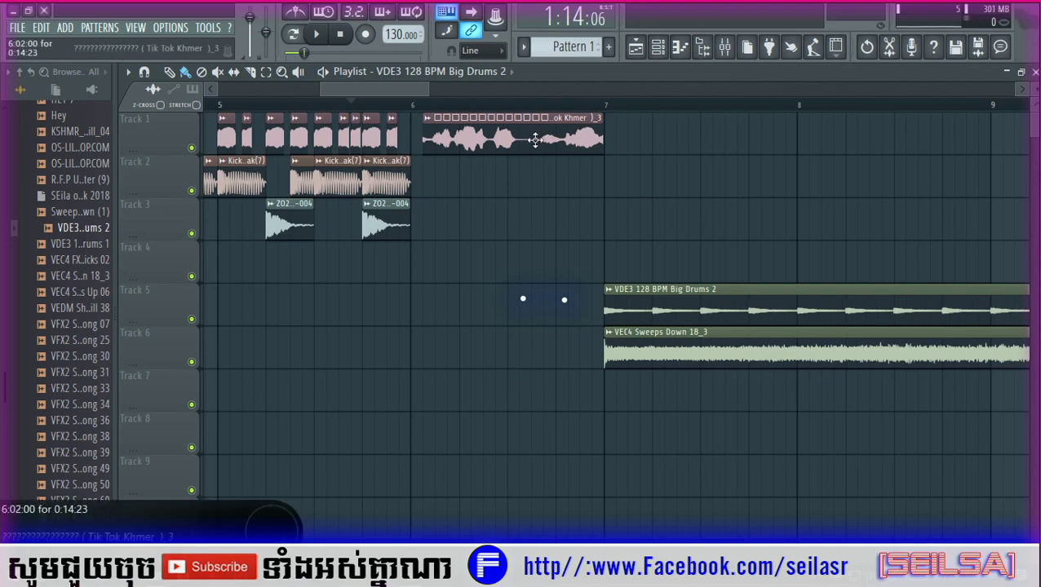
Duplicate the vocal chops of bars 2 to 5 on Track 1 so the copies start at bar 7
scroll(471, 112, down, 5)
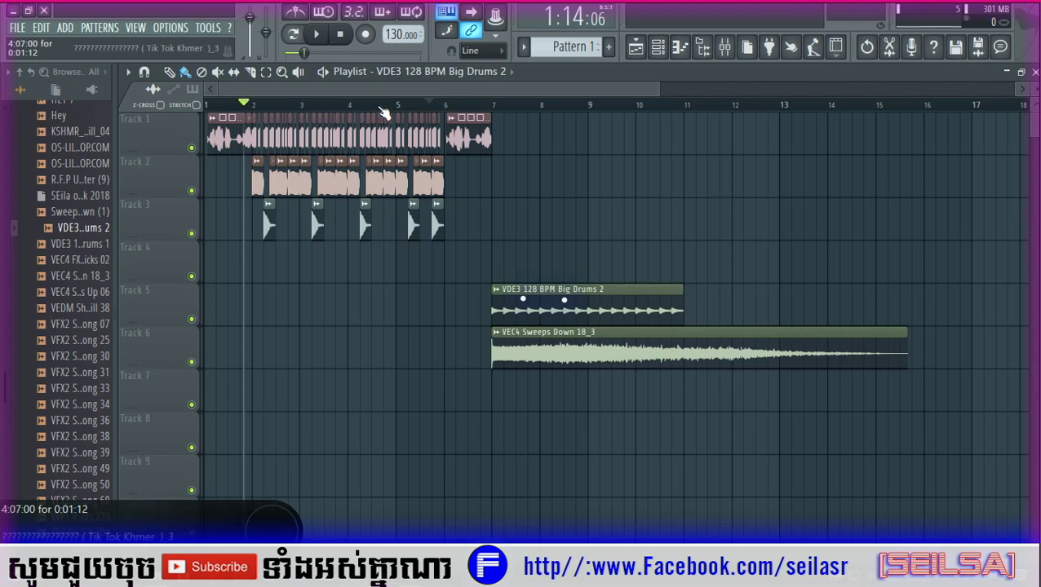
scroll(383, 106, up, 3)
drag(474, 97, 644, 141)
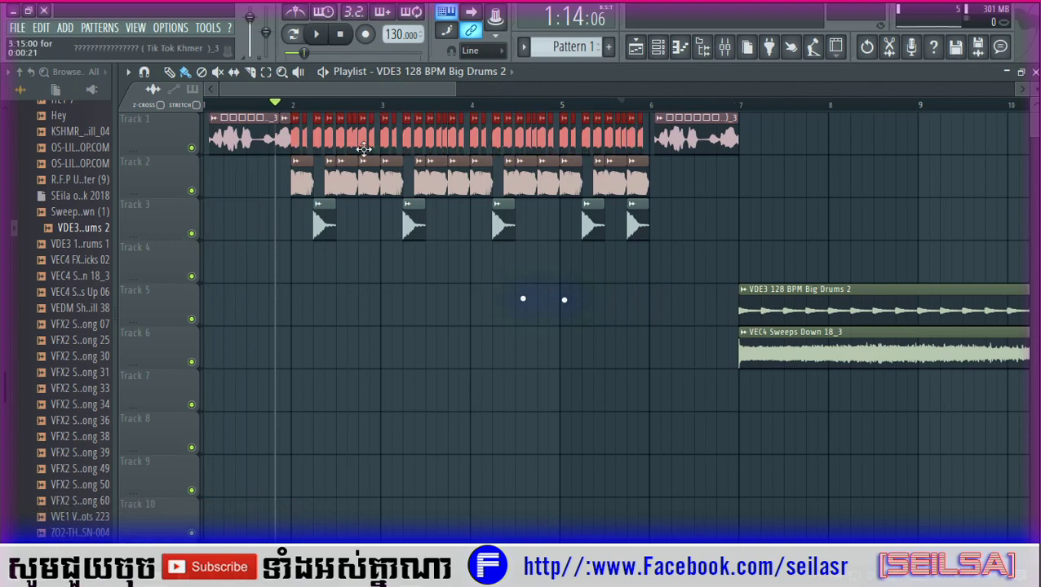
key(ctrl+b)
drag(751, 147, 767, 144)
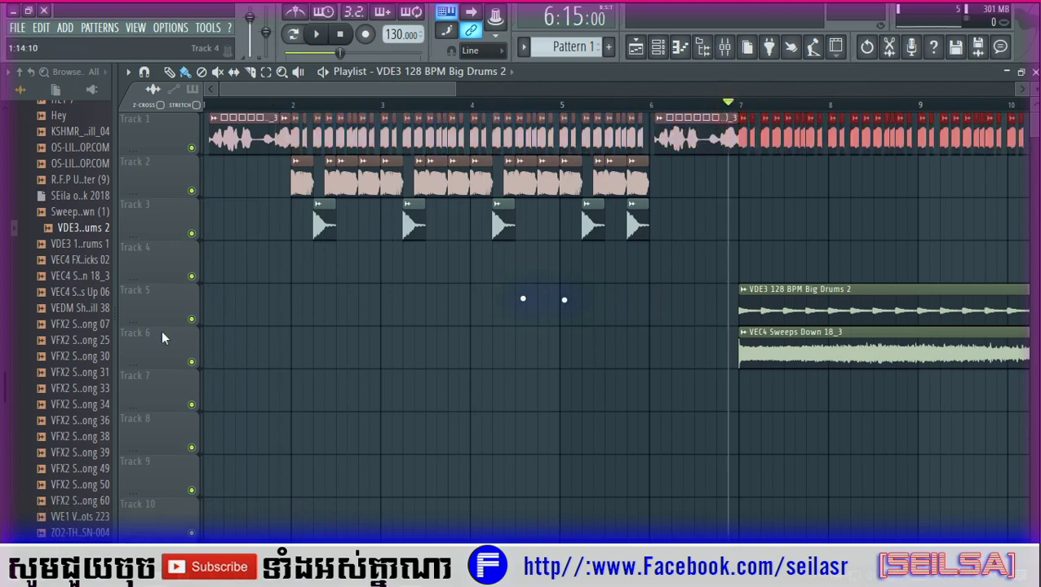
Place the Snap mr Seila sample from the Kick loy folder at 6:09:00 on Track 3
scroll(69, 269, up, 5)
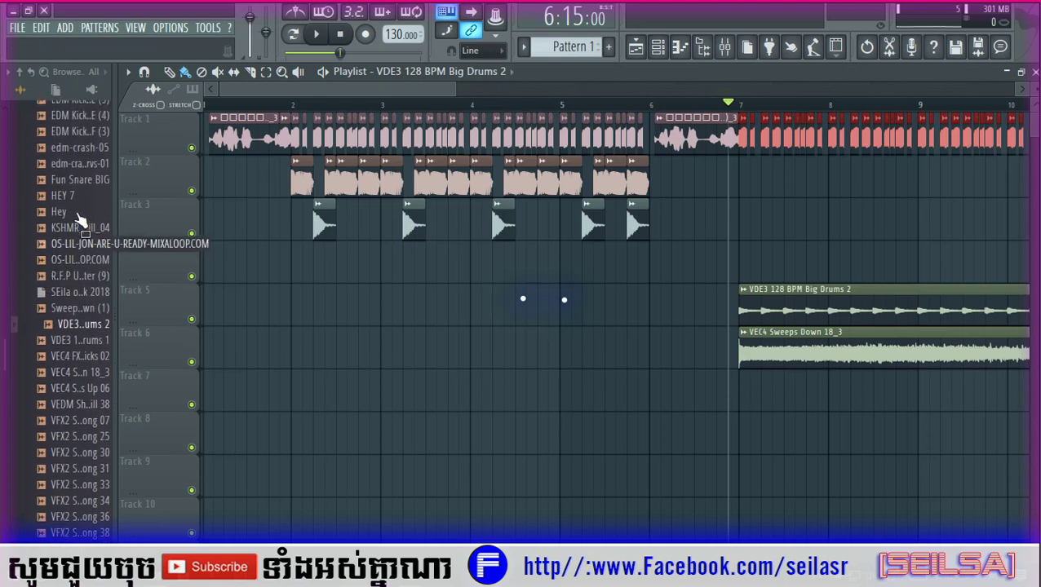
scroll(82, 245, up, 10)
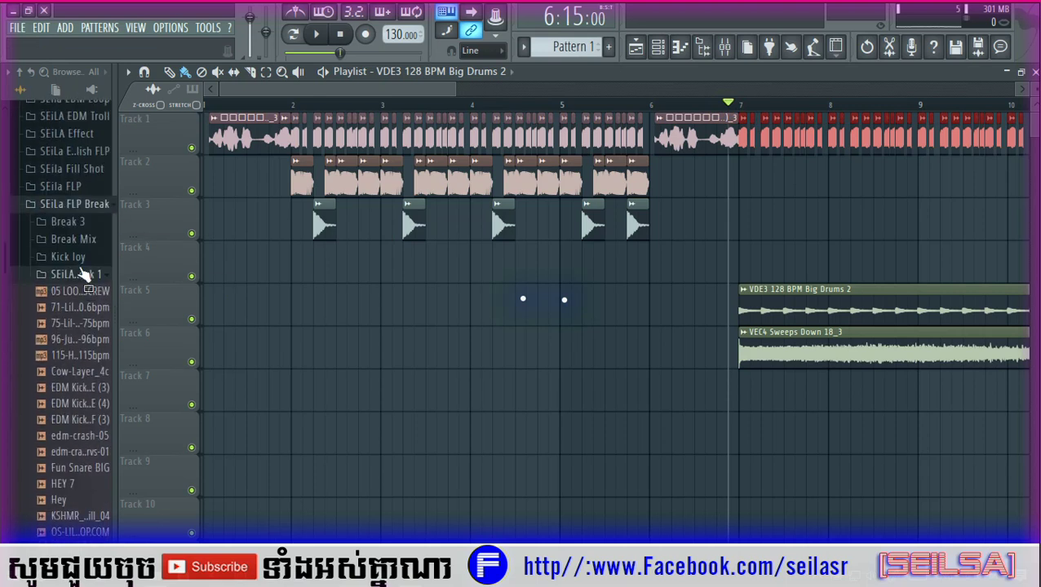
click(84, 259)
drag(90, 367, 715, 226)
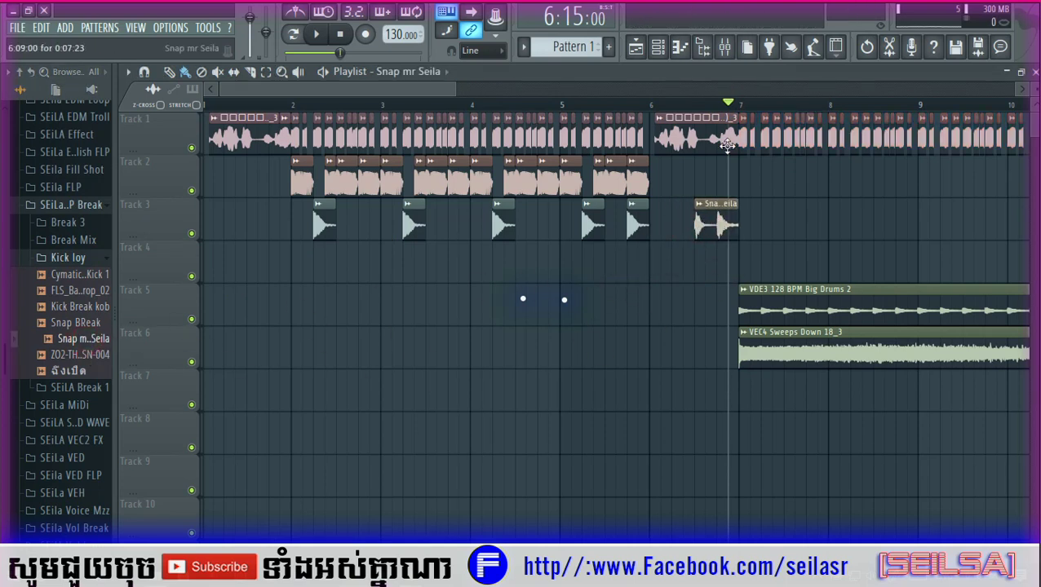
Slice the Snap mr Seila clip on Track 3 at the onset of its second hit
click(691, 108)
scroll(749, 115, up, 6)
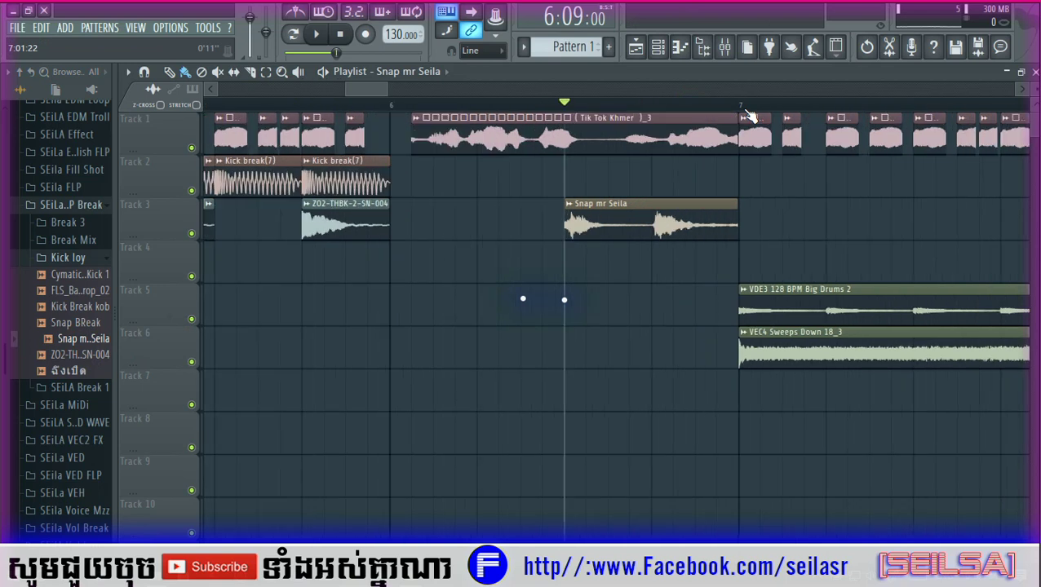
scroll(330, 102, down, 2)
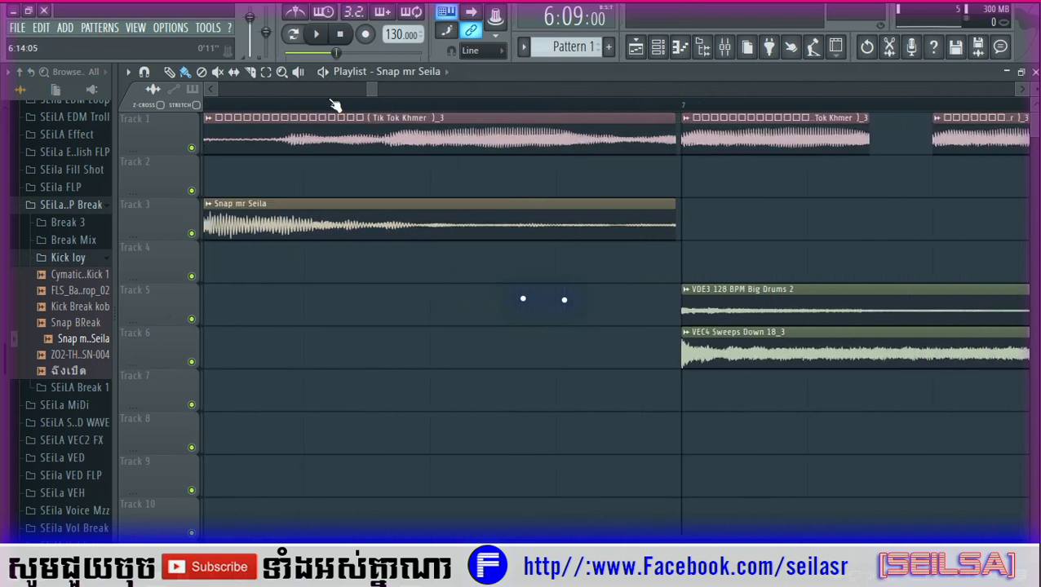
scroll(303, 89, down, 3)
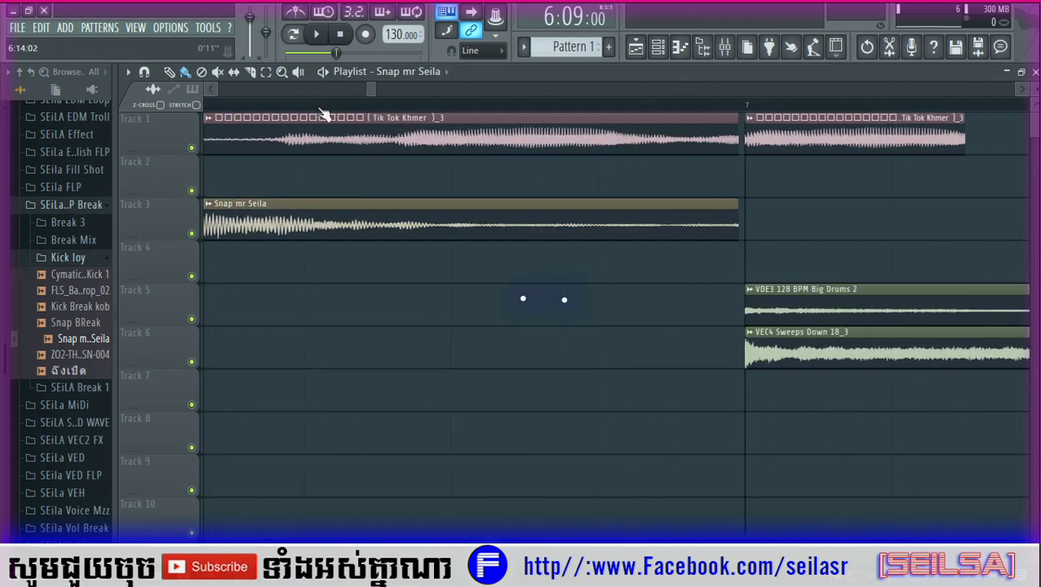
scroll(518, 116, up, 3)
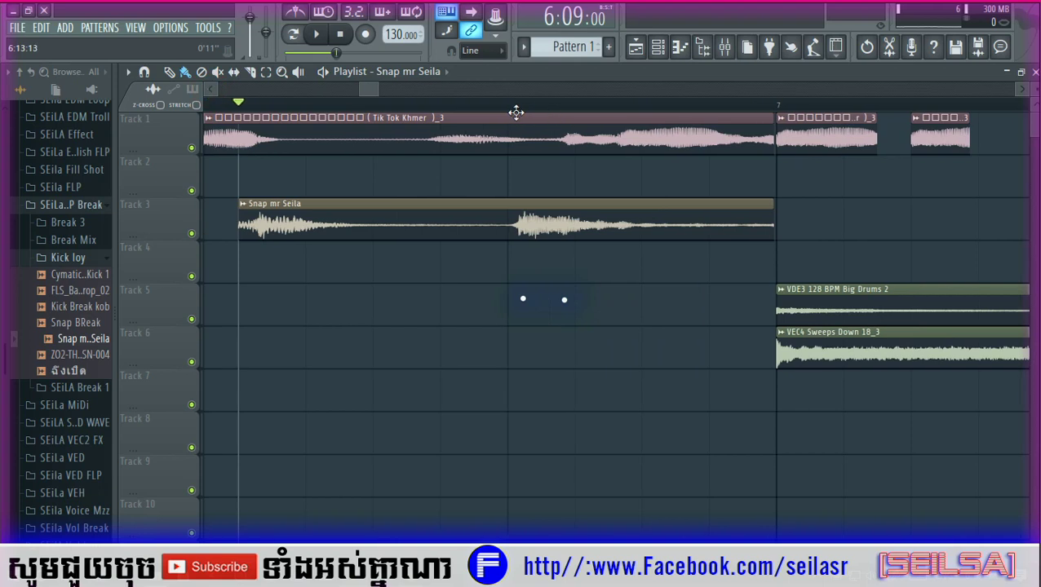
scroll(509, 111, up, 2)
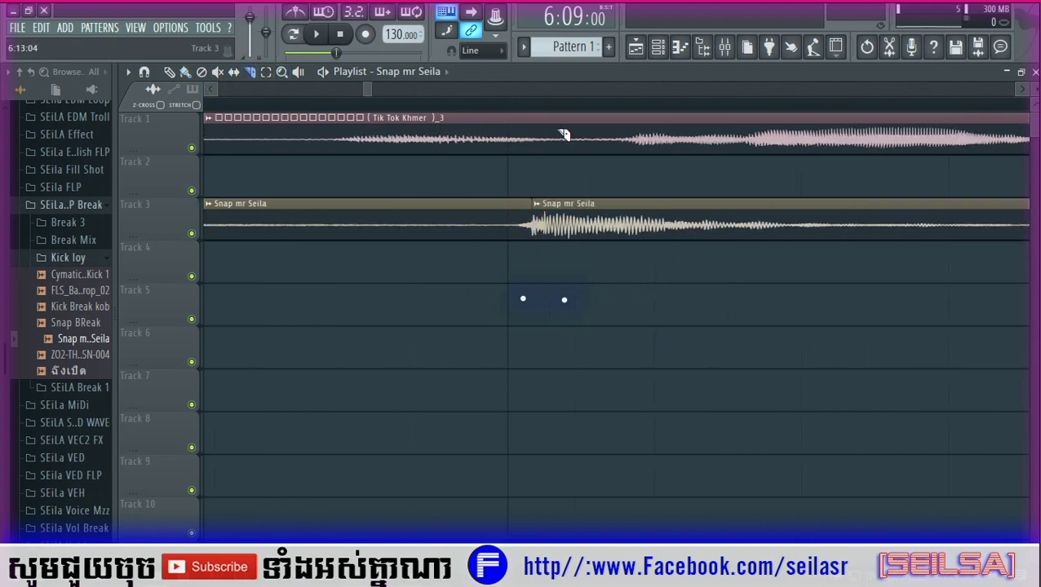
scroll(561, 109, down, 3)
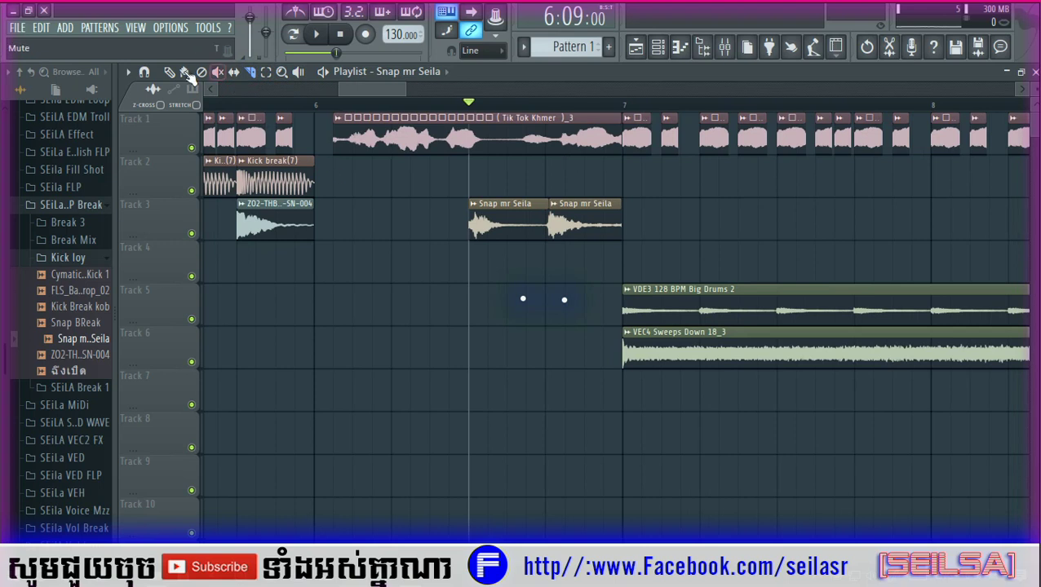
Place a copy of the second Snap mr Seila hit at 7:05:00 on Track 3 and audition the transition into bar 7
click(712, 227)
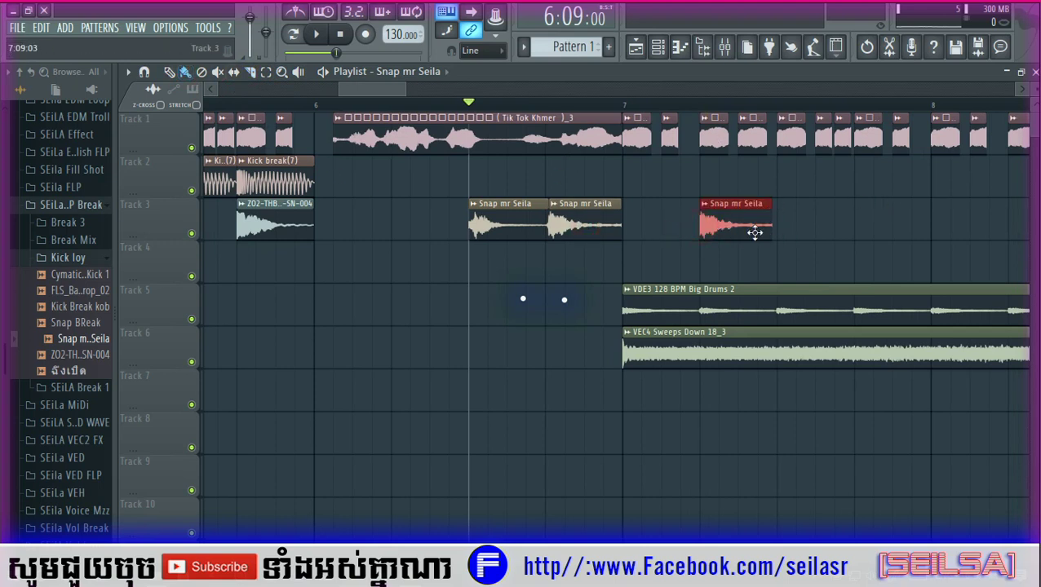
click(527, 104)
click(322, 72)
key(space)
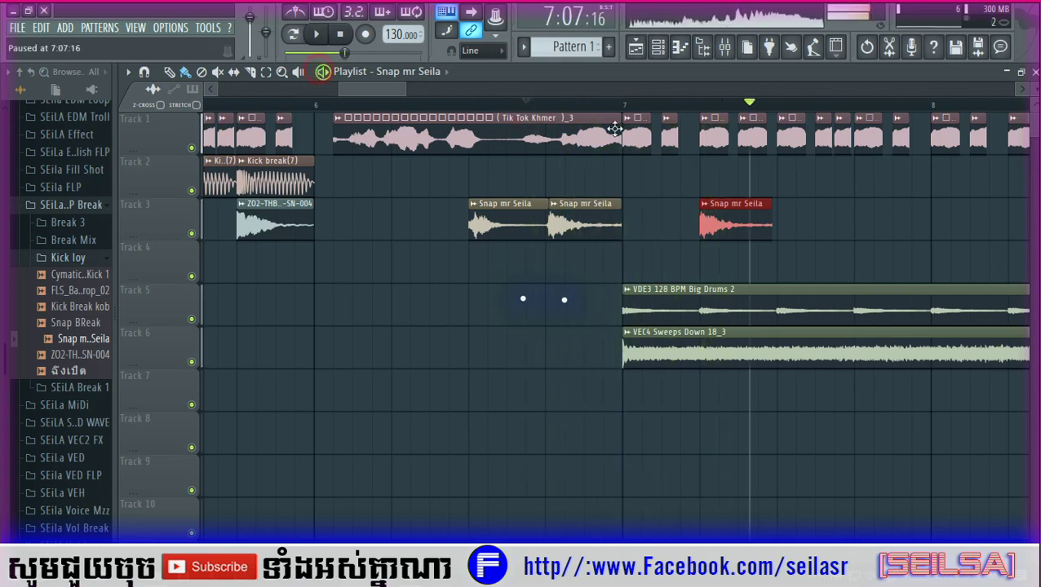
Add snap copies at 7:13:00 and 8:05:00 on Track 3, shorten the three copies from bar 7 on to half length, and play them back
click(863, 231)
scroll(905, 131, down, 4)
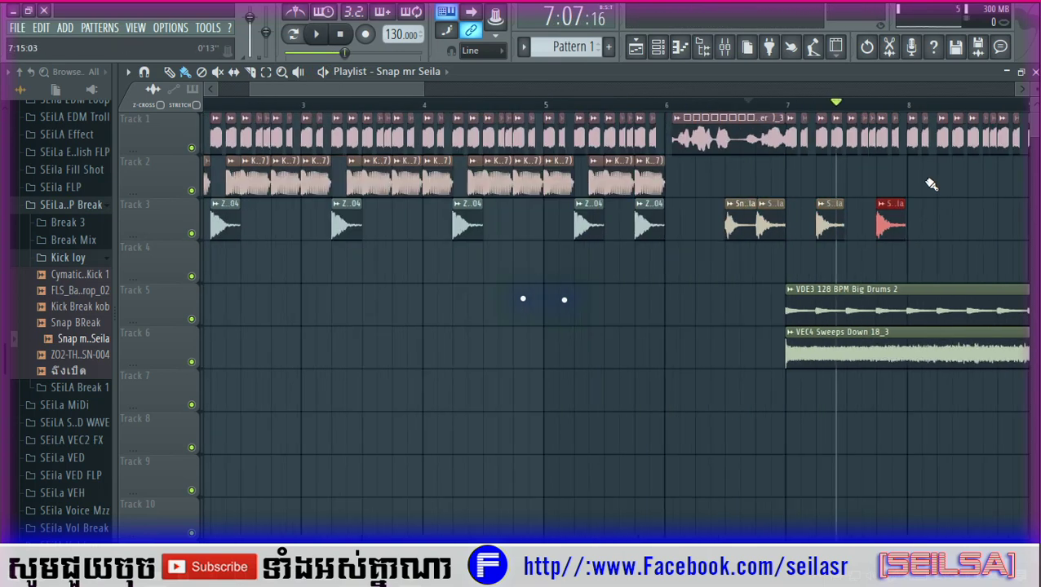
click(940, 231)
drag(973, 238, 822, 218)
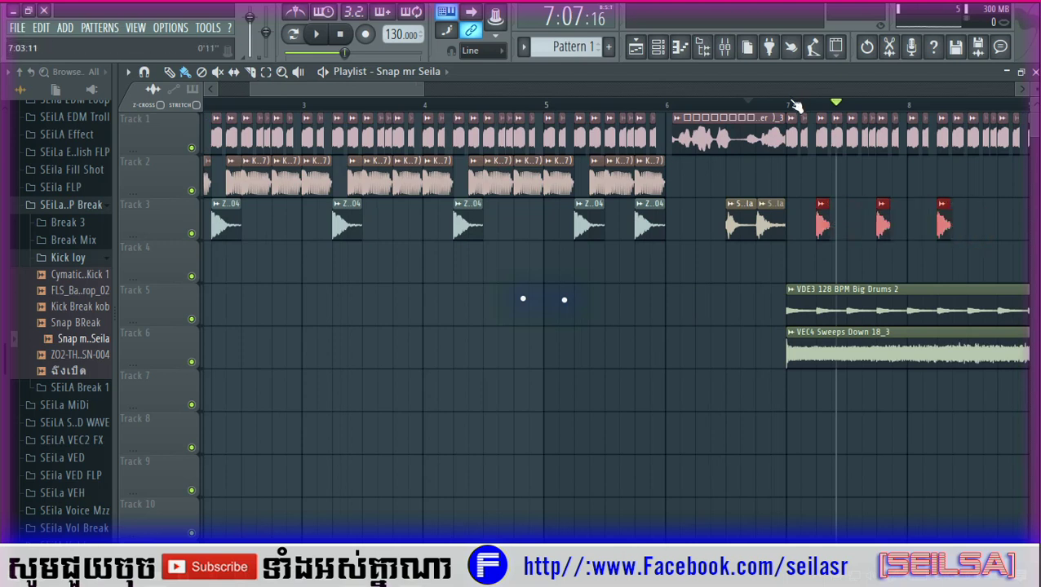
click(324, 35)
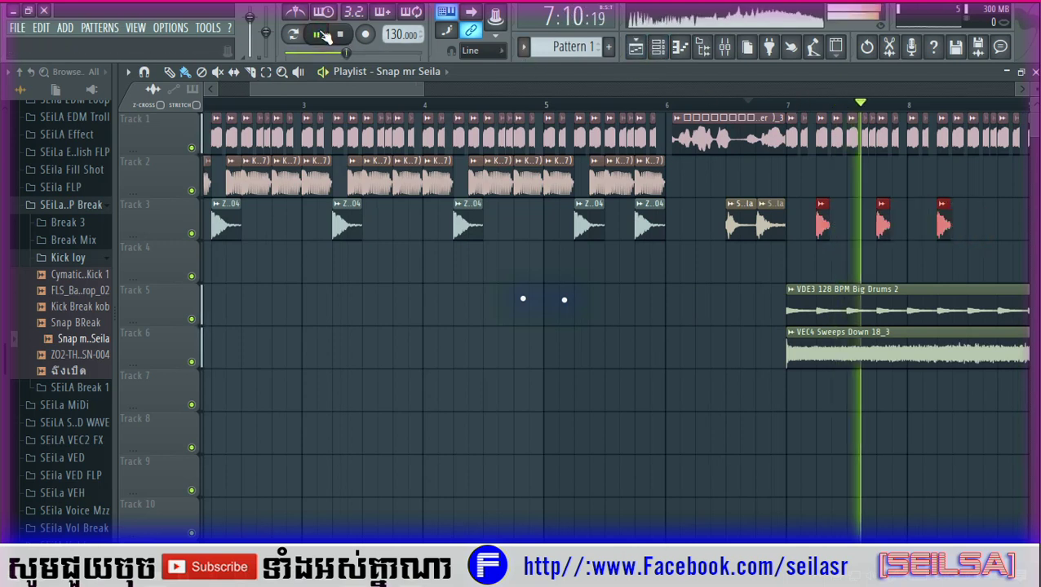
click(324, 35)
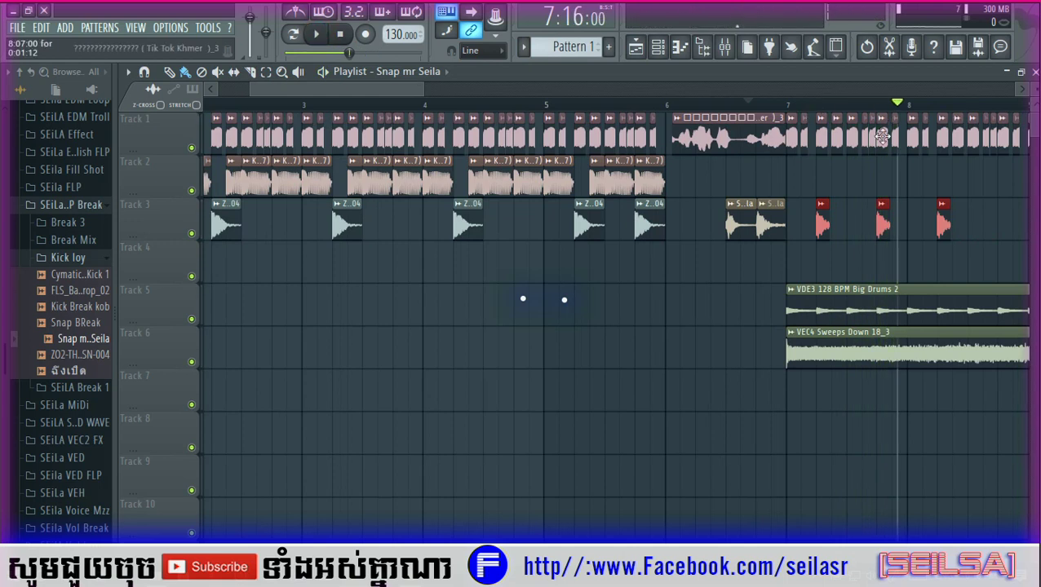
Place Kick break(7) clips on Track 2 at 7:01:00, 7:07:00, 7:09:00, 7:15:00 and 8:01:00
click(491, 182)
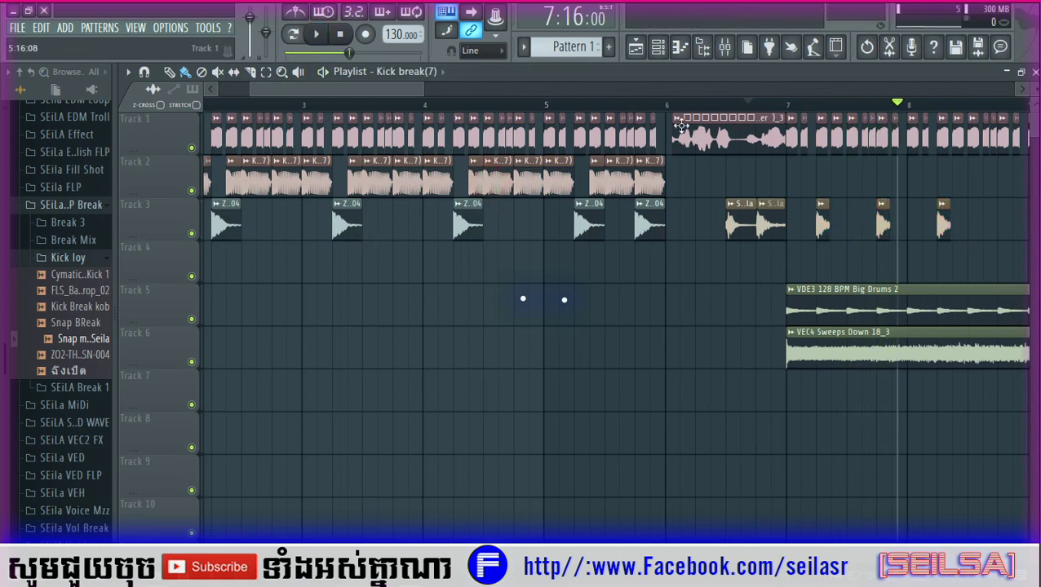
drag(683, 110, 675, 173)
click(931, 188)
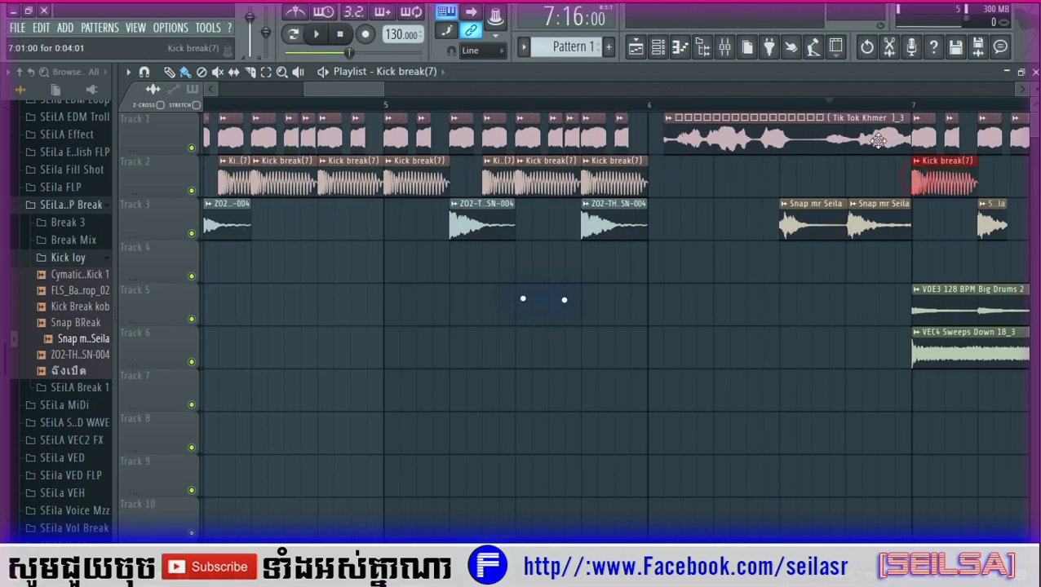
drag(877, 110, 688, 82)
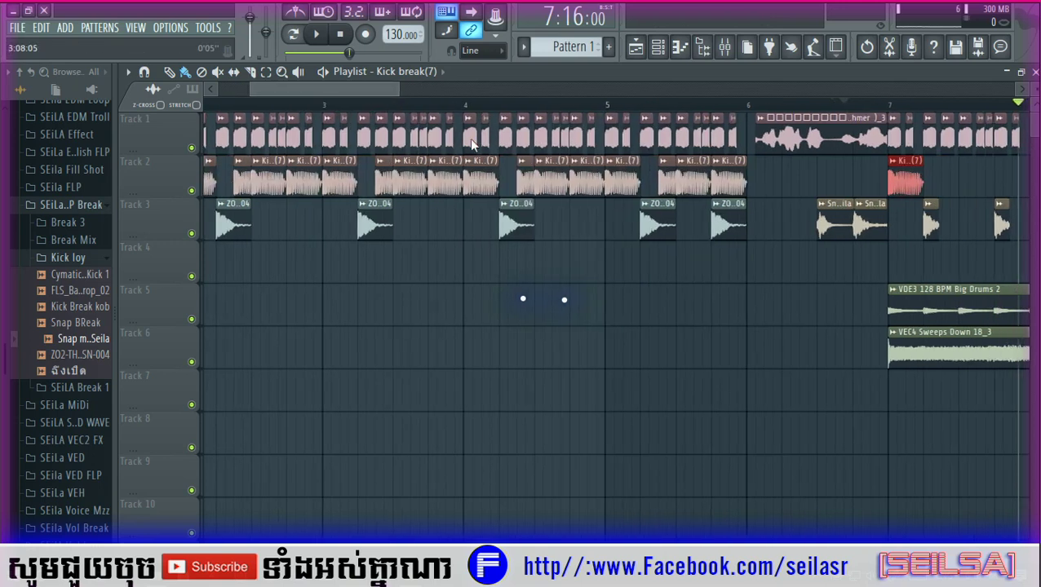
drag(383, 93, 470, 179)
scroll(408, 181, right, 2)
click(380, 186)
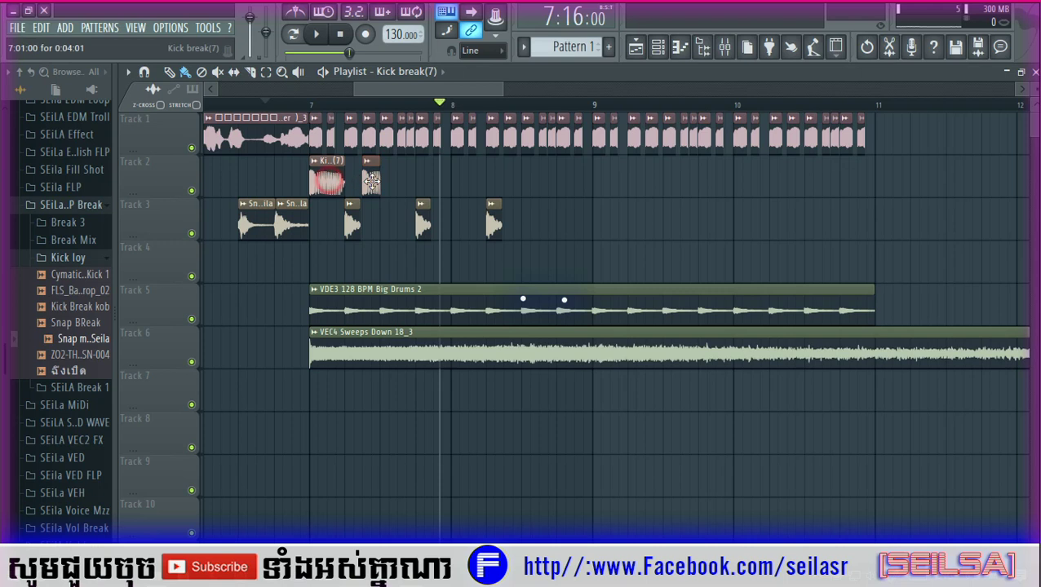
mouse_move(405, 186)
mouse_down()
mouse_move(388, 187)
mouse_move(405, 183)
mouse_up()
click(477, 181)
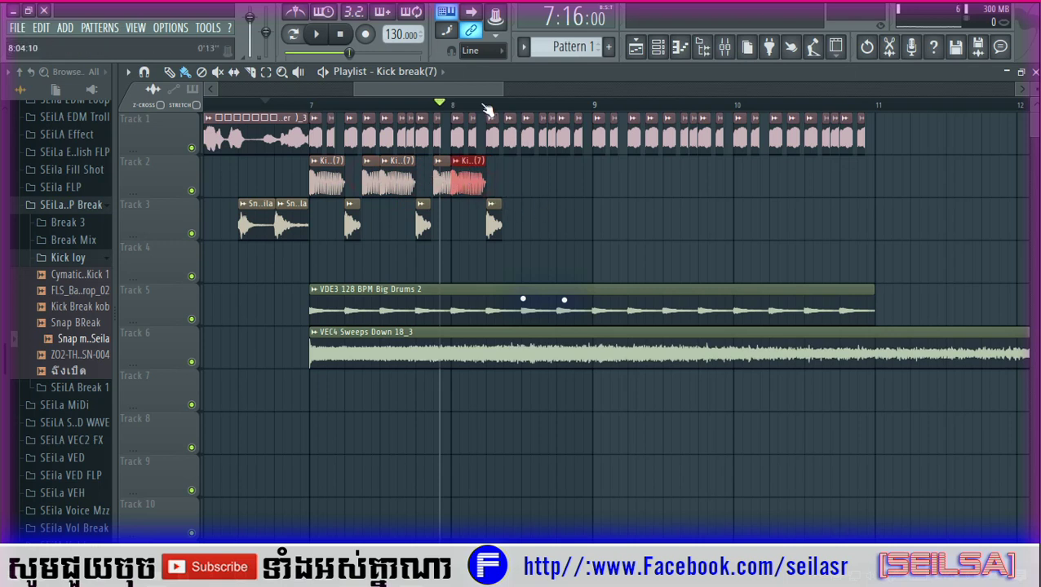
Add Kick break(7) clips at 8:07:00, 8:09:00, 8:11:00 and 8:15:00 on Track 2 and play back from just before bar 7
scroll(487, 109, up, 2)
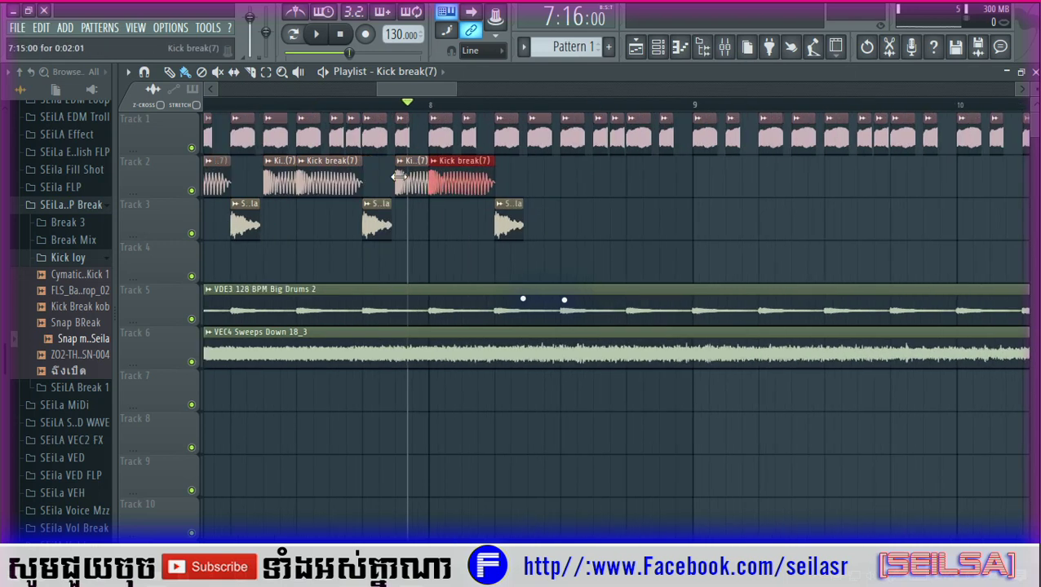
click(581, 188)
click(610, 184)
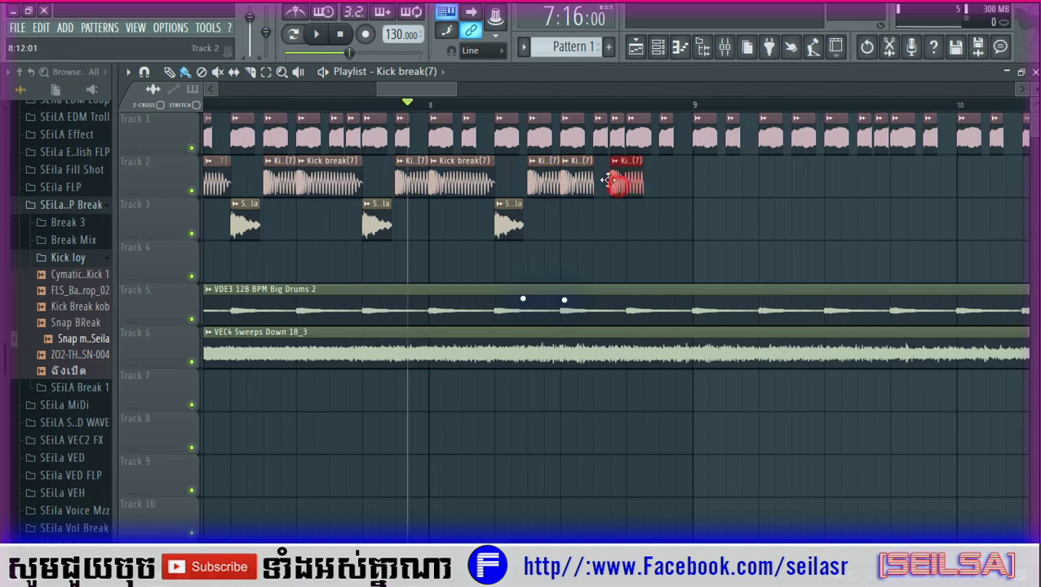
click(664, 181)
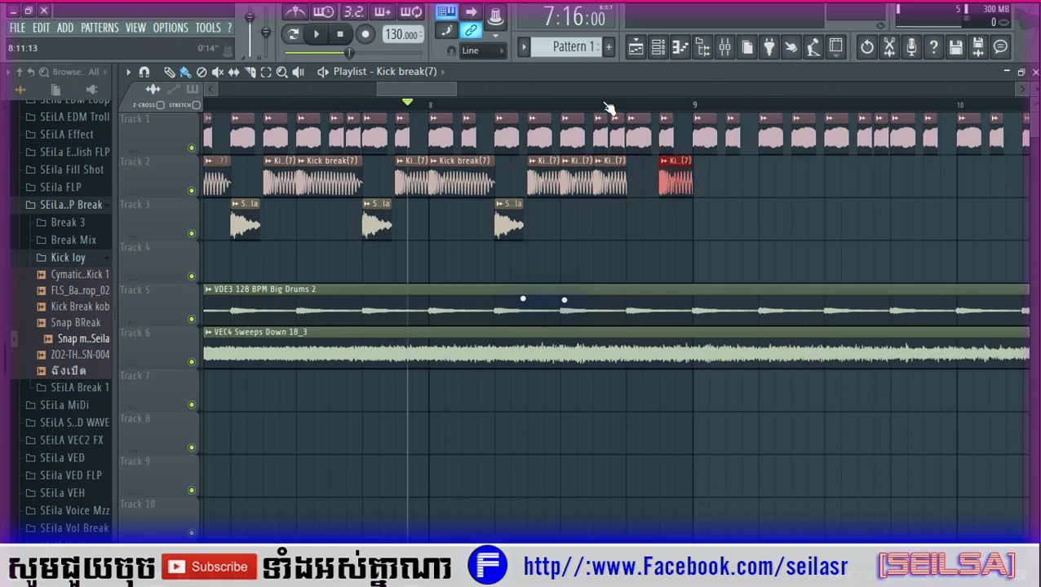
scroll(608, 109, down, 6)
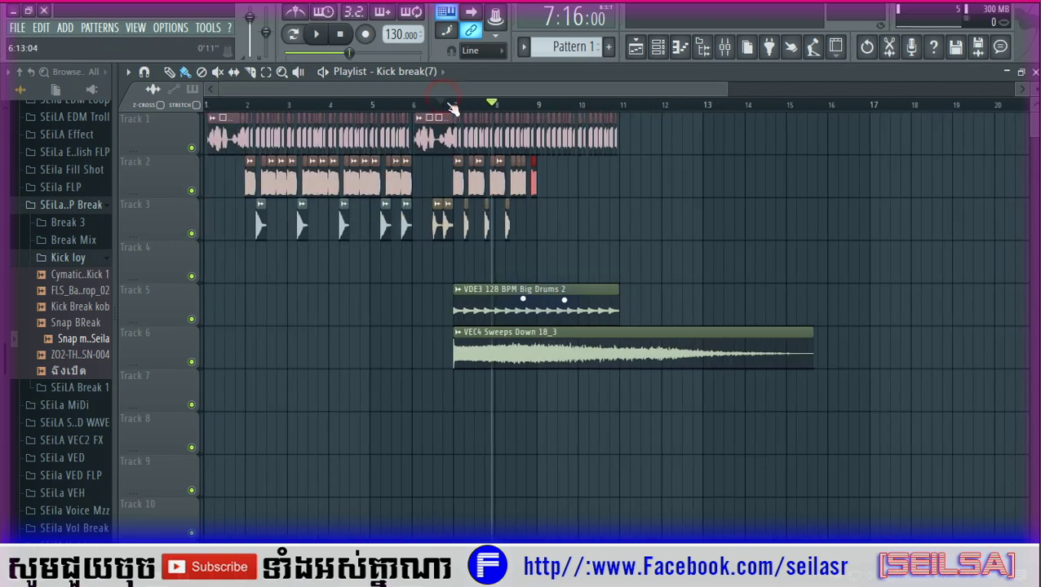
click(448, 104)
key(space)
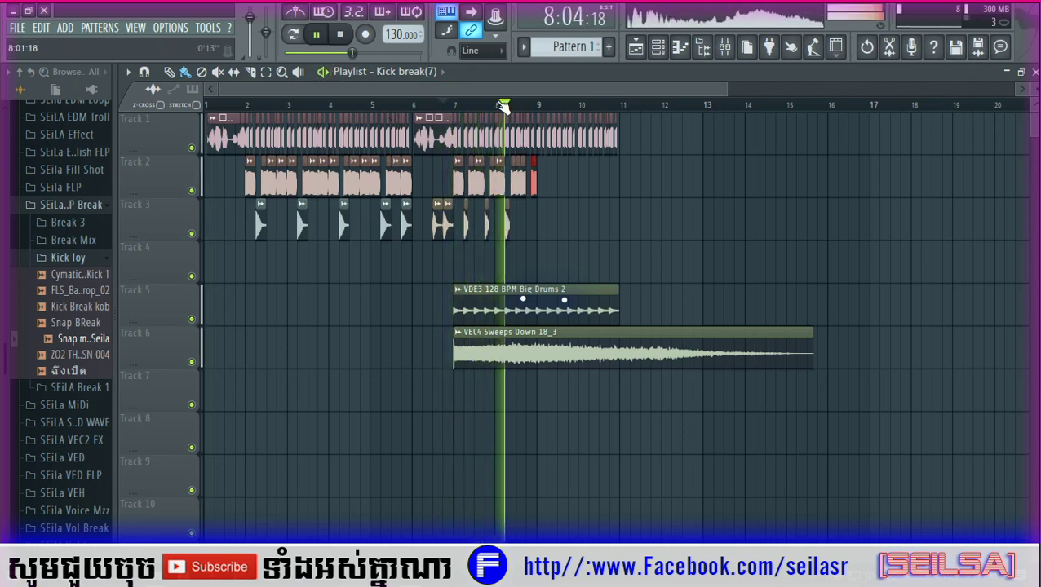
Duplicate the kick and snap clips of bars 7 and 8 on Tracks 2 and 3 into bars 9 and 10
scroll(505, 114, up, 3)
scroll(505, 113, up, 2)
drag(649, 173, 374, 211)
key(ctrl+b)
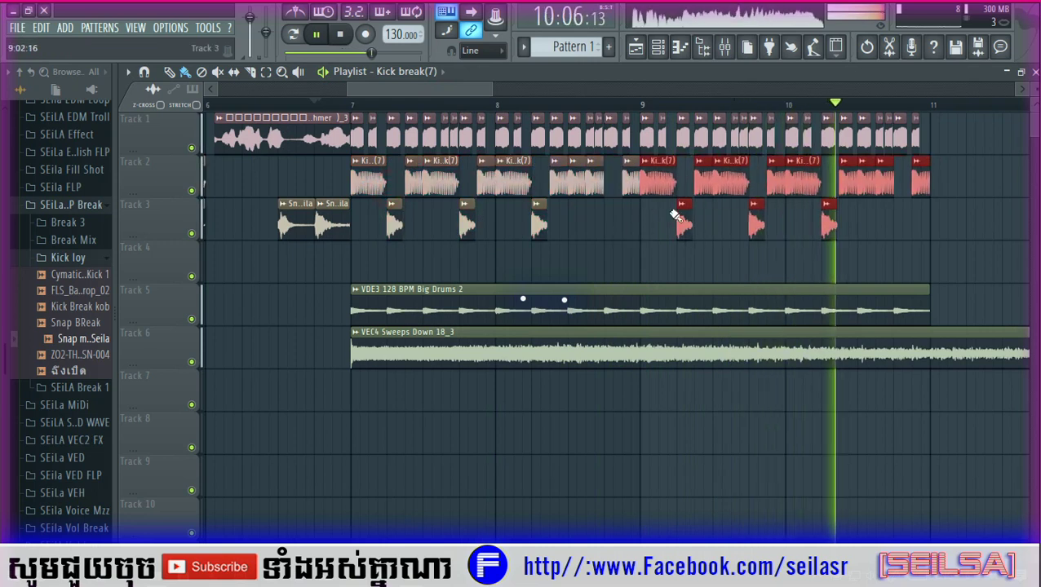
Place a snap hit at 10:13:00 on Track 3 and a Kick break(7) clip at 8:13:00 on Track 2
click(614, 227)
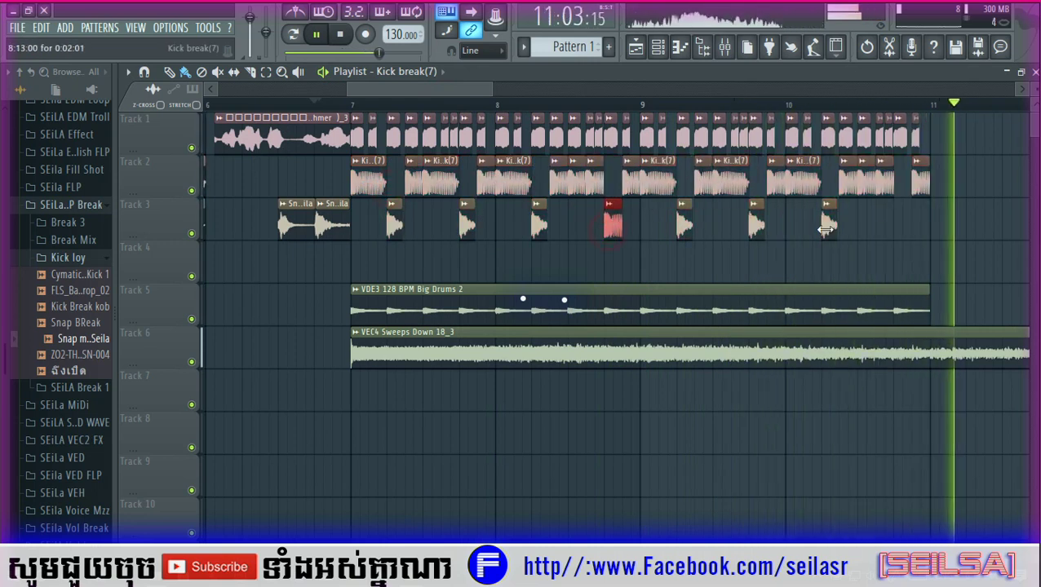
click(891, 225)
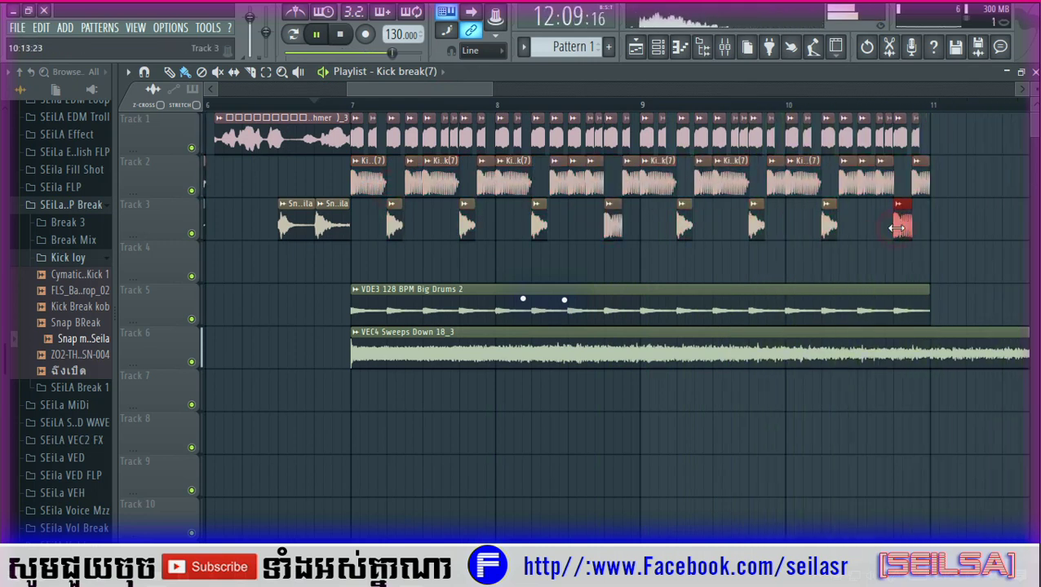
right_click(907, 236)
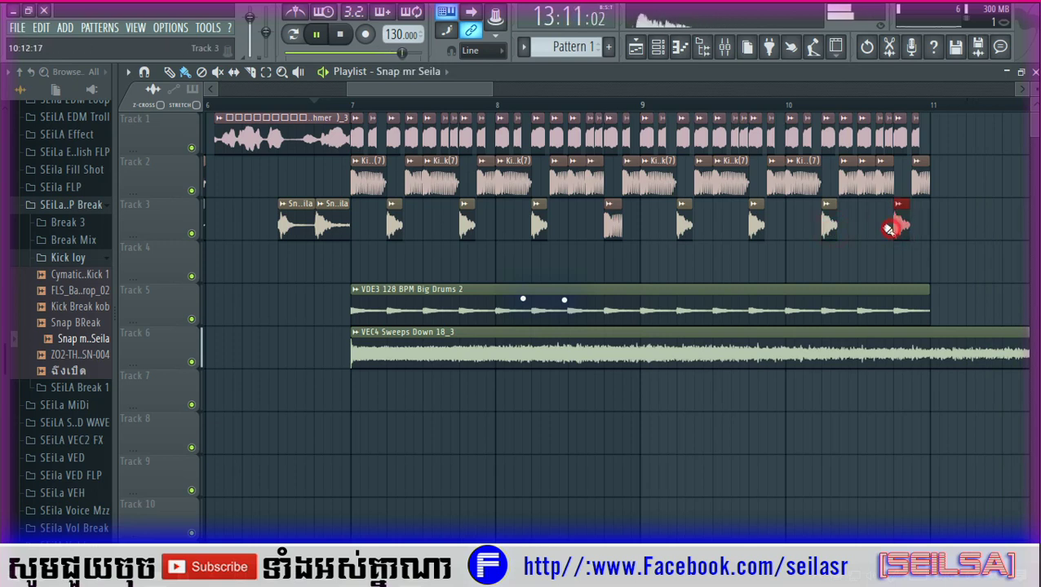
drag(616, 181, 616, 181)
Play back the second section from bar 6 to check the kicks and snaps of bars 7 to 10 against the vocal chop
click(257, 105)
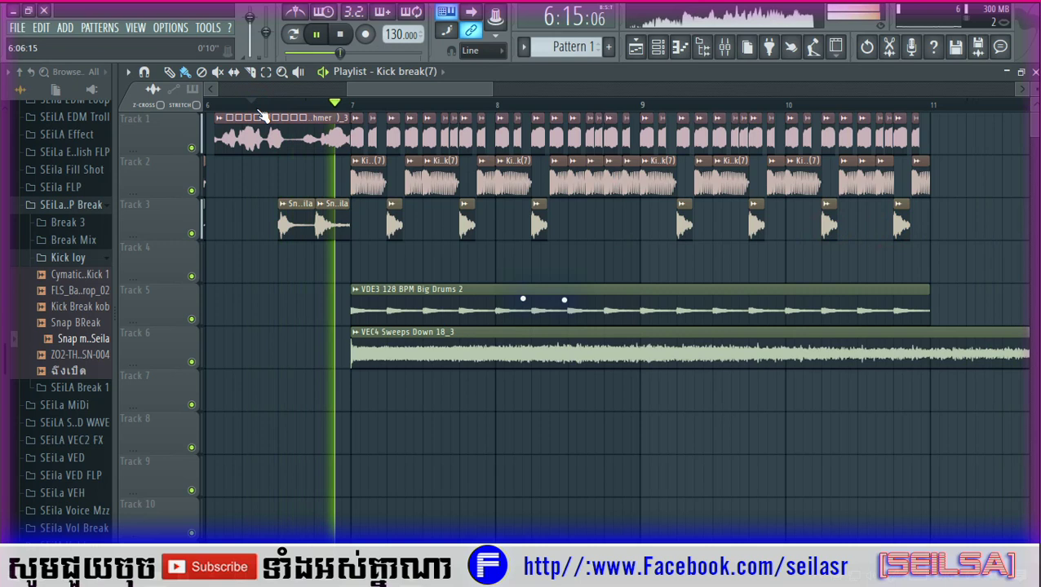
scroll(261, 113, down, 2)
scroll(261, 113, down, 2)
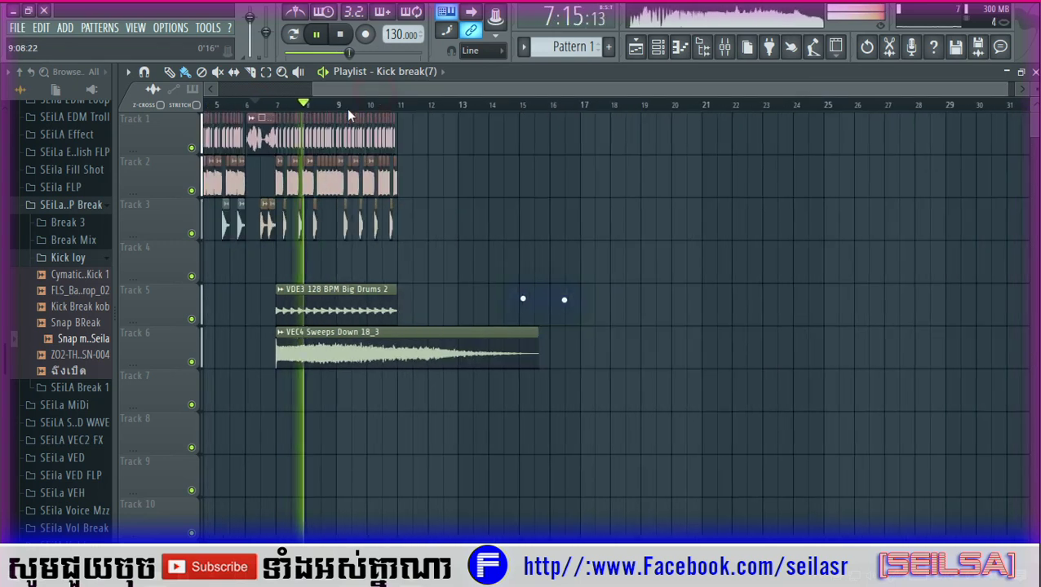
scroll(266, 147, left, 2)
scroll(271, 168, left, 1)
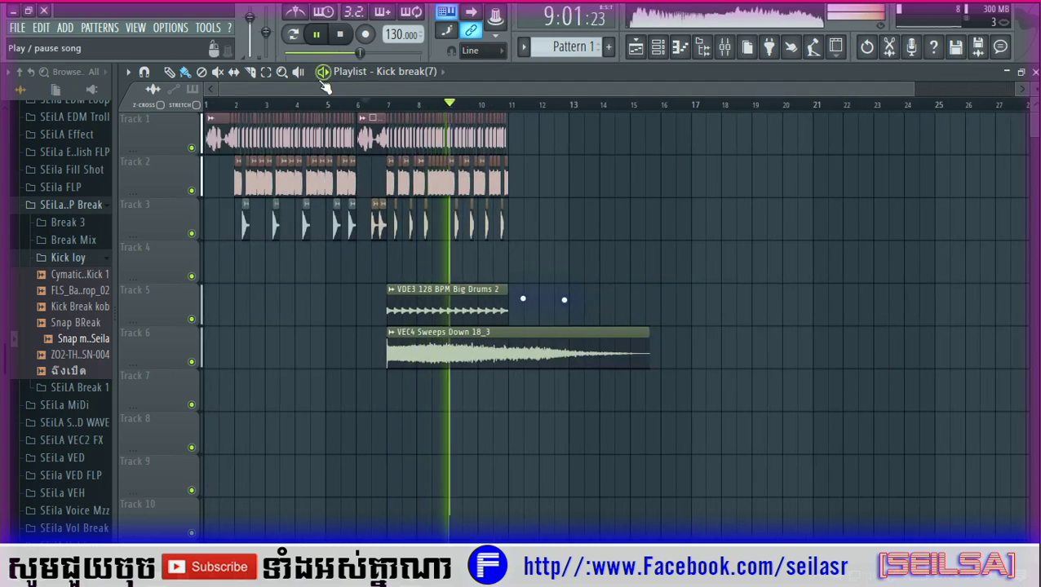
scroll(440, 106, up, 6)
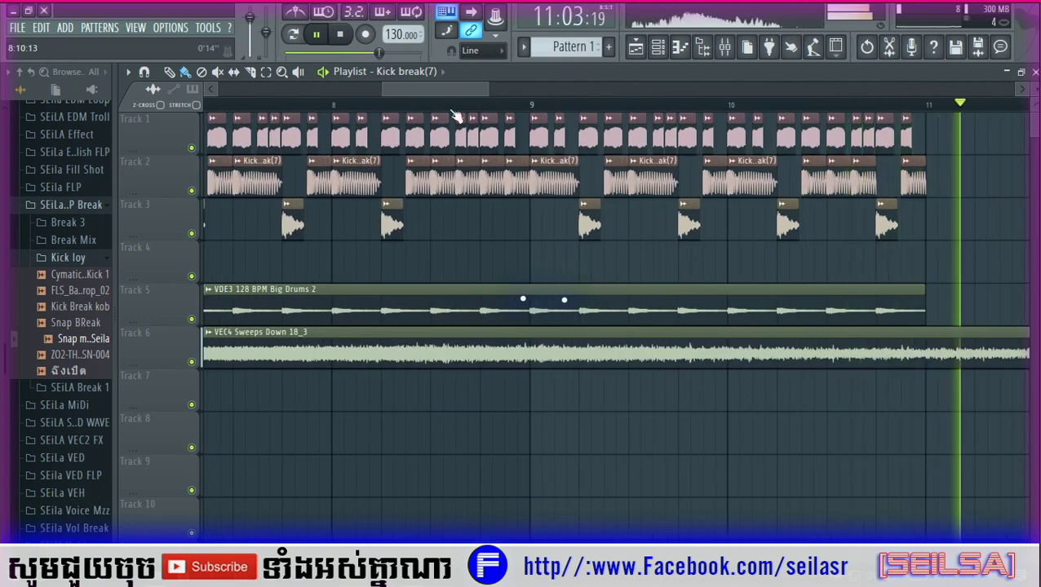
scroll(451, 123, down, 2)
click(267, 106)
scroll(383, 163, up, 3)
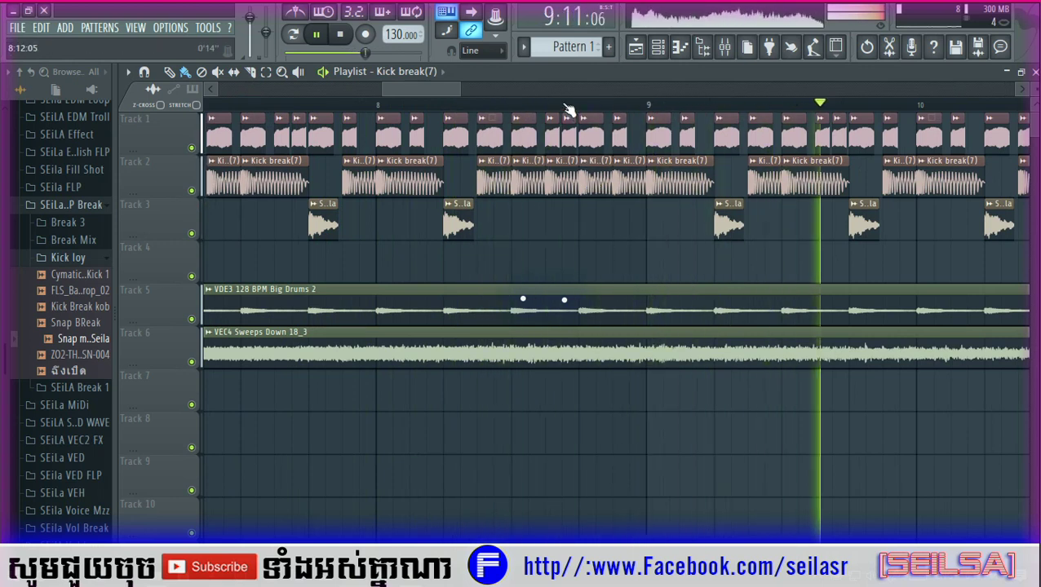
scroll(538, 111, down, 2)
key(space)
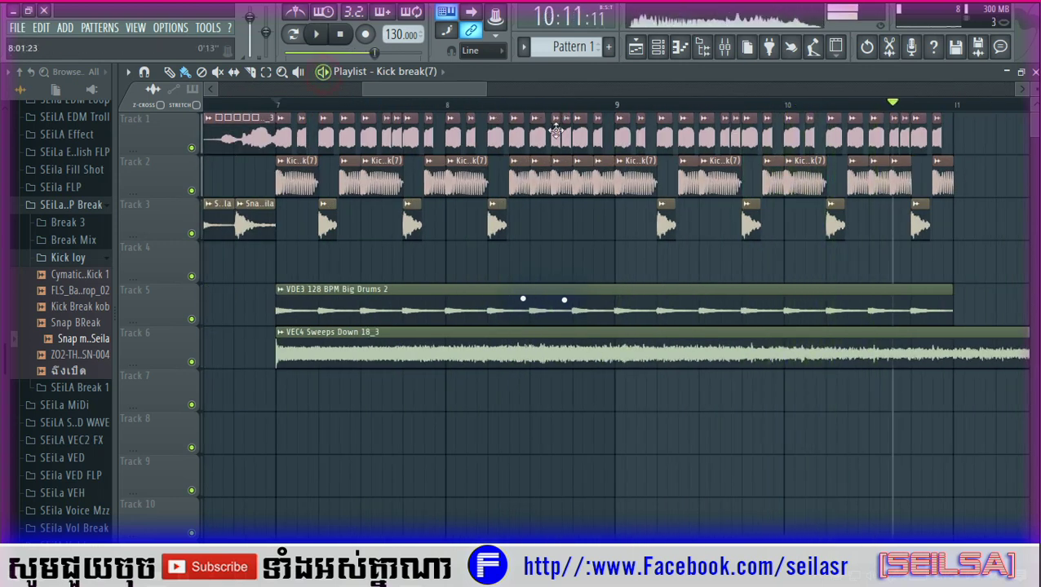
Delete the Kick break(7) clip at 8:13:00 on Track 2 and replace the one at 8:15:00
right_click(586, 190)
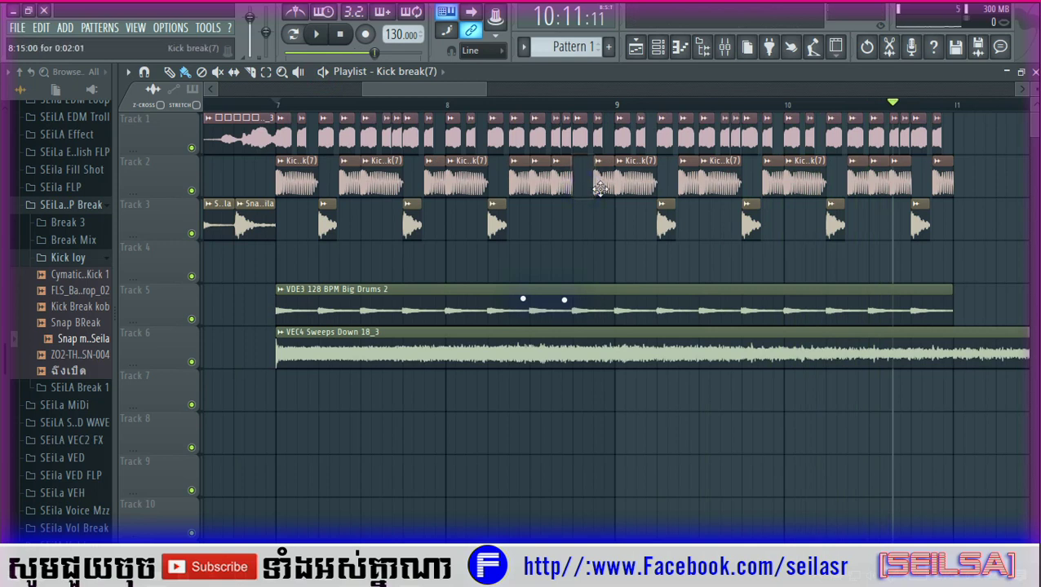
right_click(604, 184)
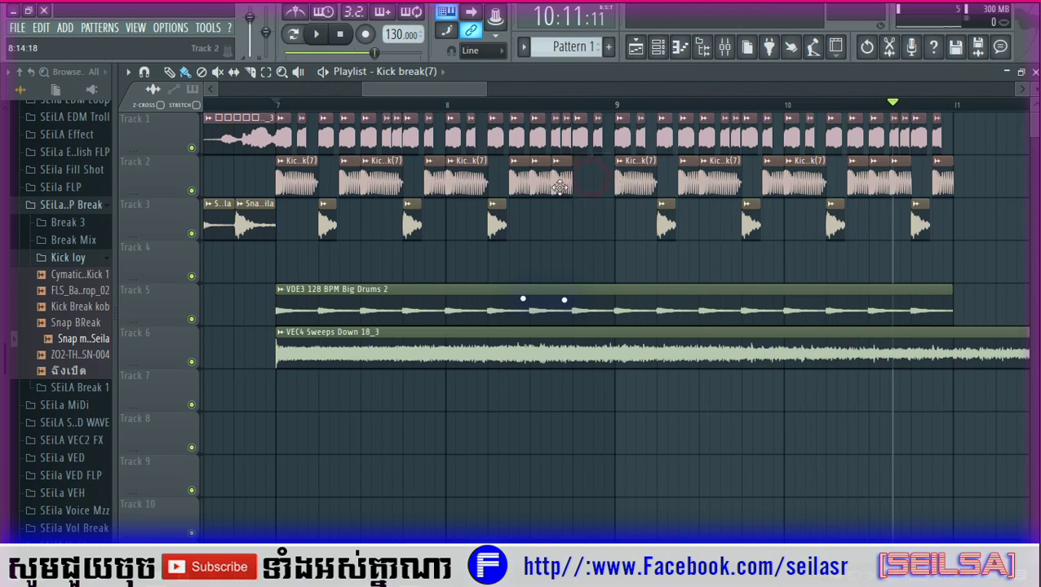
click(596, 228)
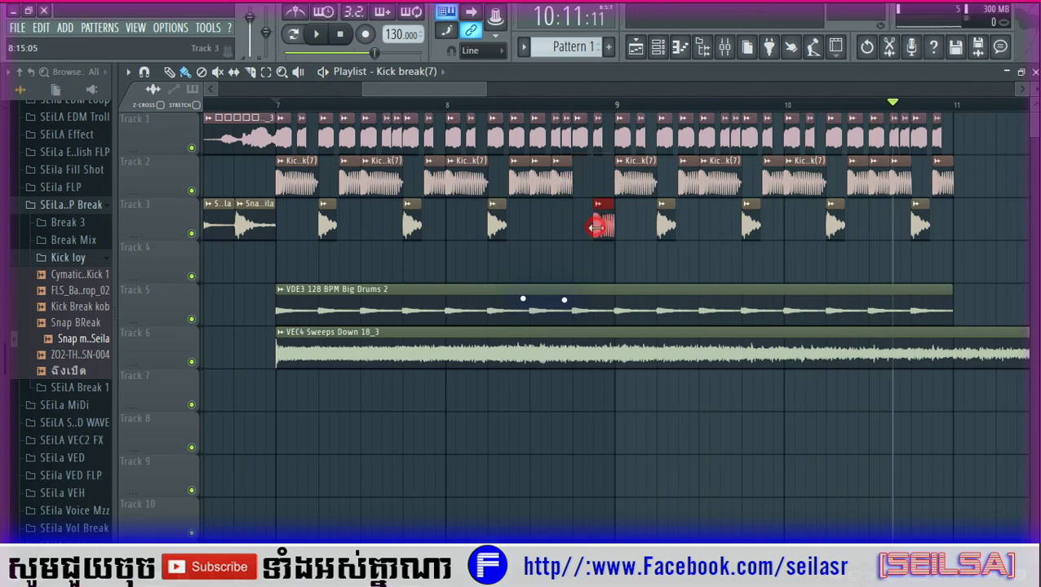
drag(601, 203, 601, 168)
Play back the revised kick pattern from before bar 7 and add a snap hit at 8:13:00 on Track 3
click(257, 106)
click(325, 71)
scroll(401, 110, down, 3)
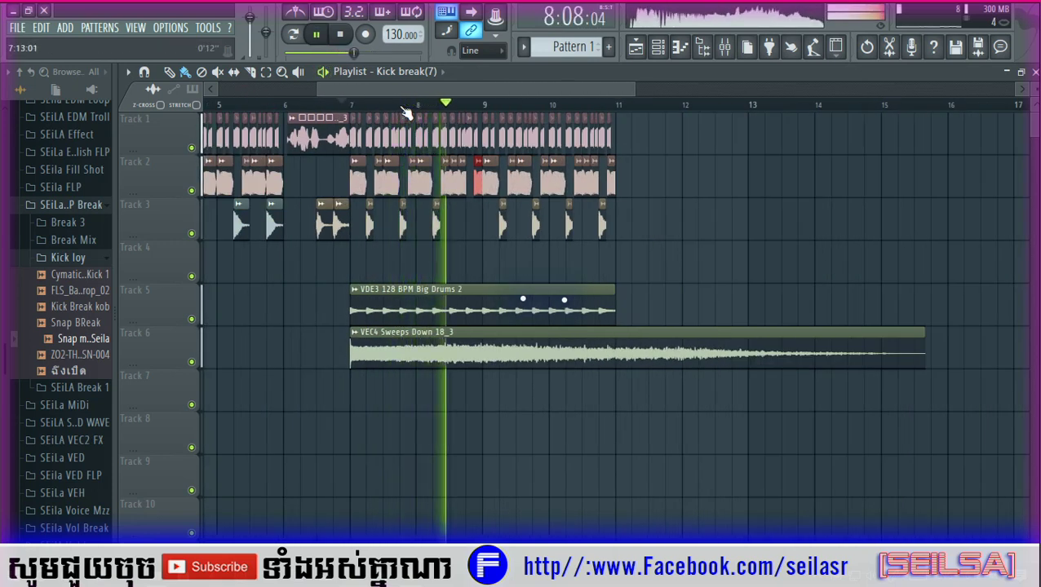
scroll(402, 111, up, 4)
scroll(406, 112, up, 1)
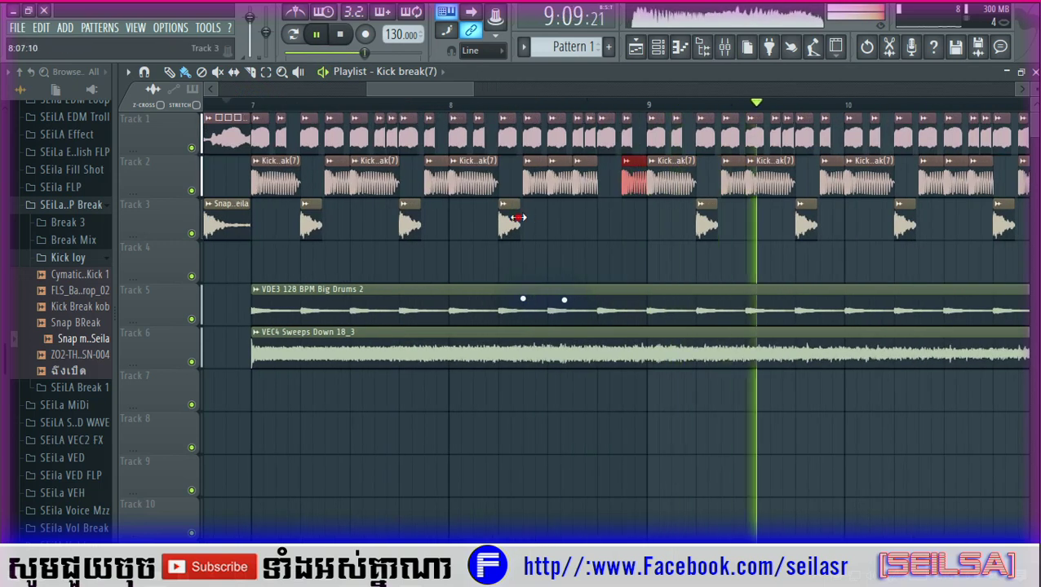
click(602, 222)
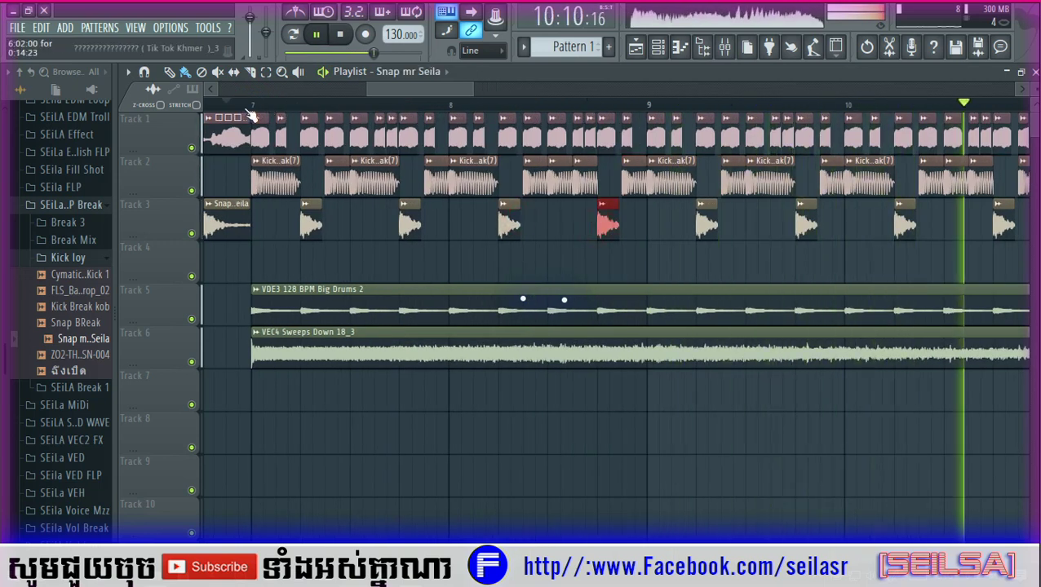
key(space)
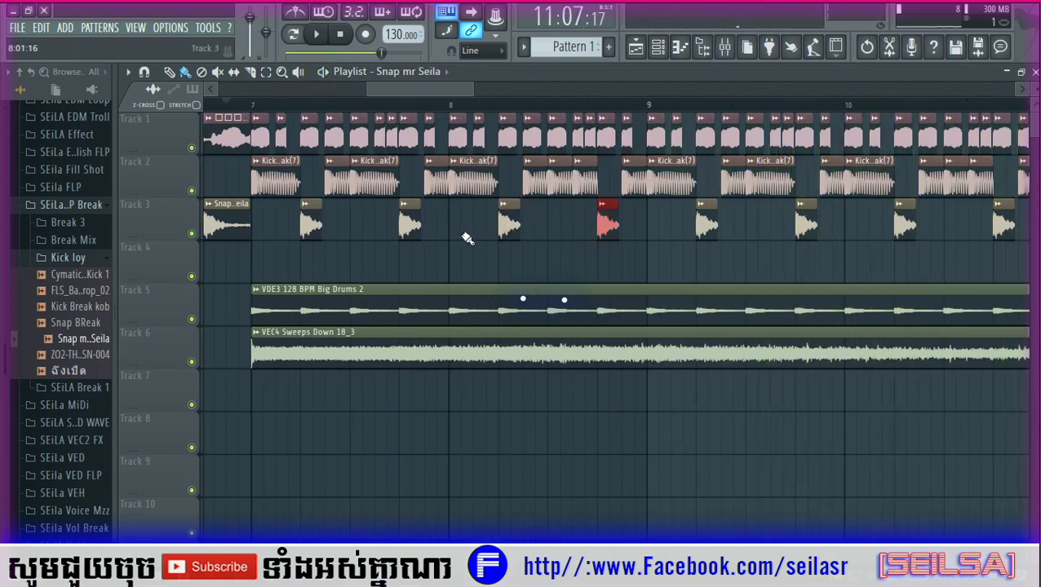
Duplicate bars 7 to 10 of Tracks 1, 2, 3 and 5 to start at bar 11
click(248, 106)
scroll(248, 106, down, 3)
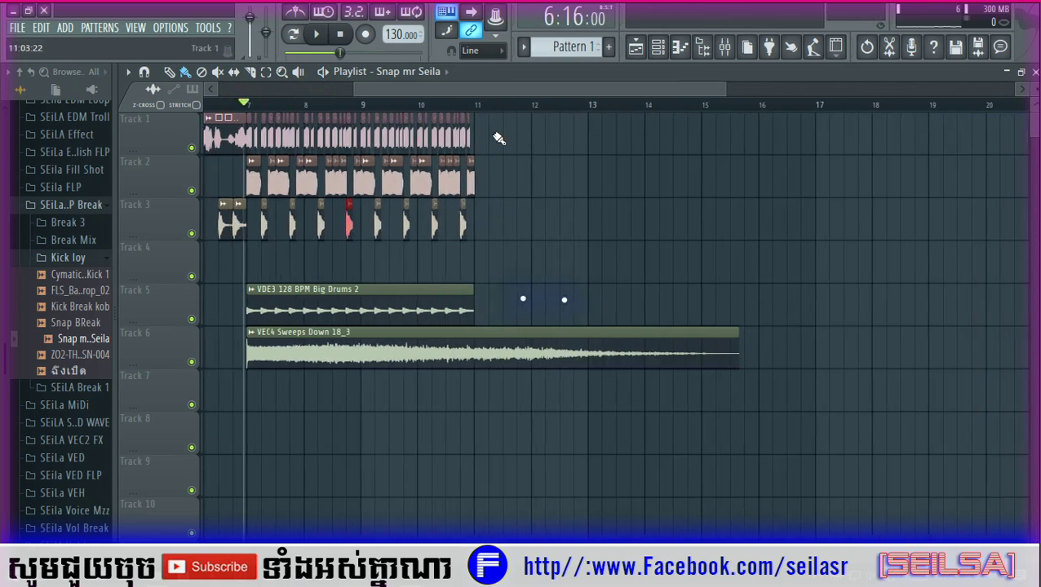
drag(494, 145, 492, 287)
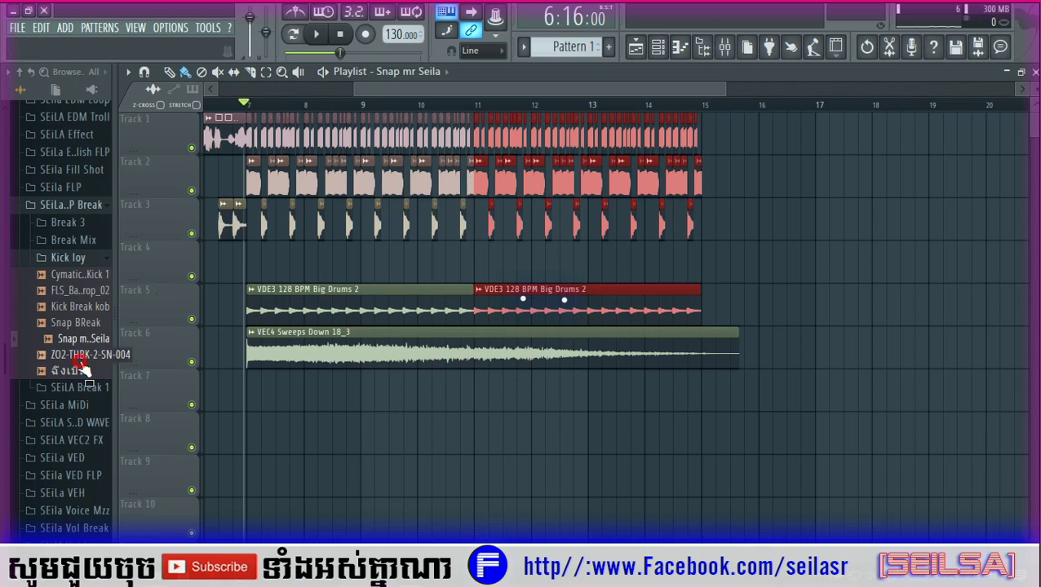
Load the Thai-named sample from the Kick loy folder into the Unsorted channel rack's Sampler channel and turn on its seventh step
scroll(80, 250, down, 6)
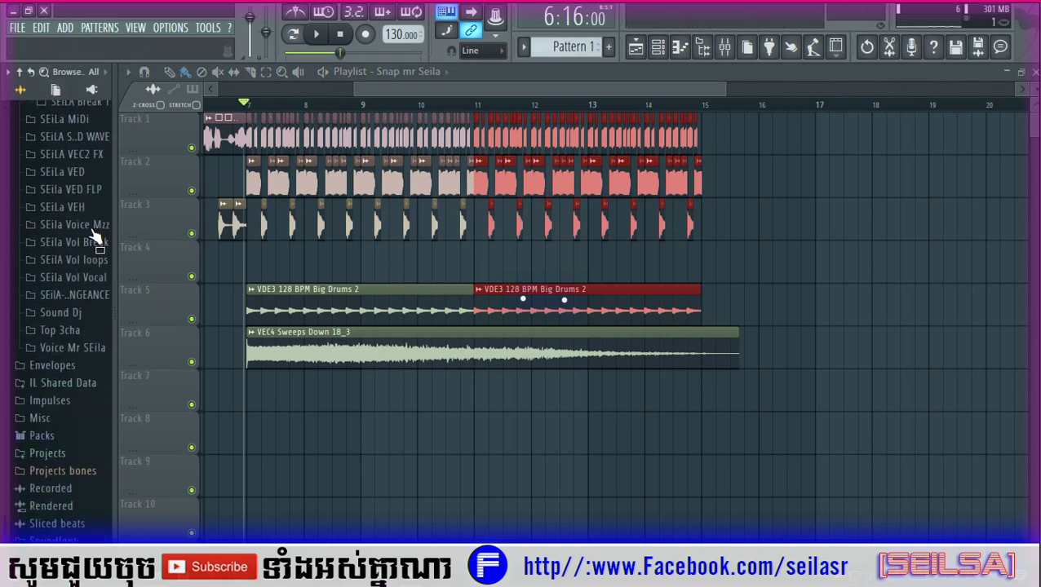
scroll(94, 237, up, 5)
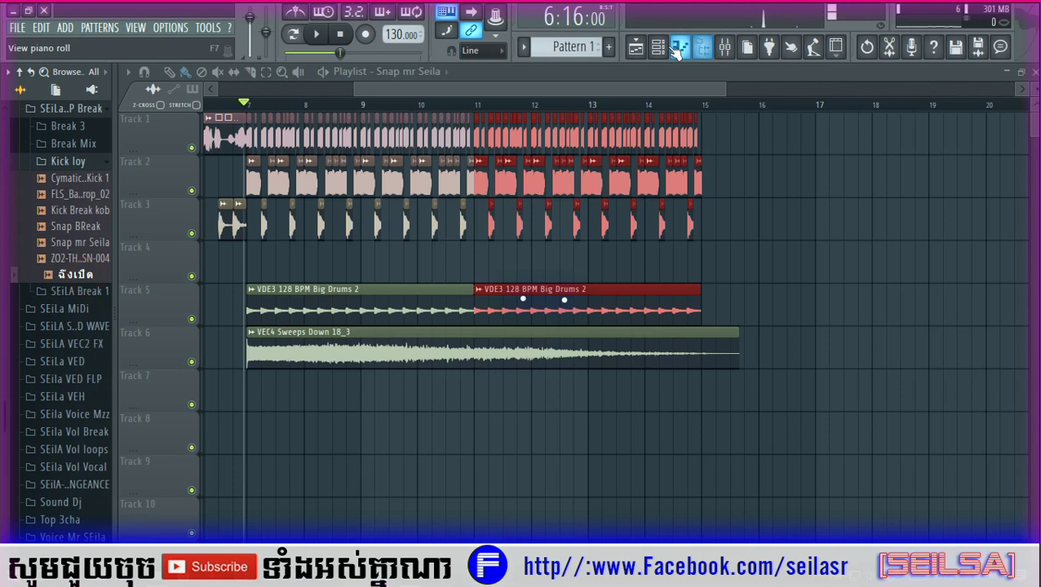
click(658, 47)
click(535, 374)
click(501, 426)
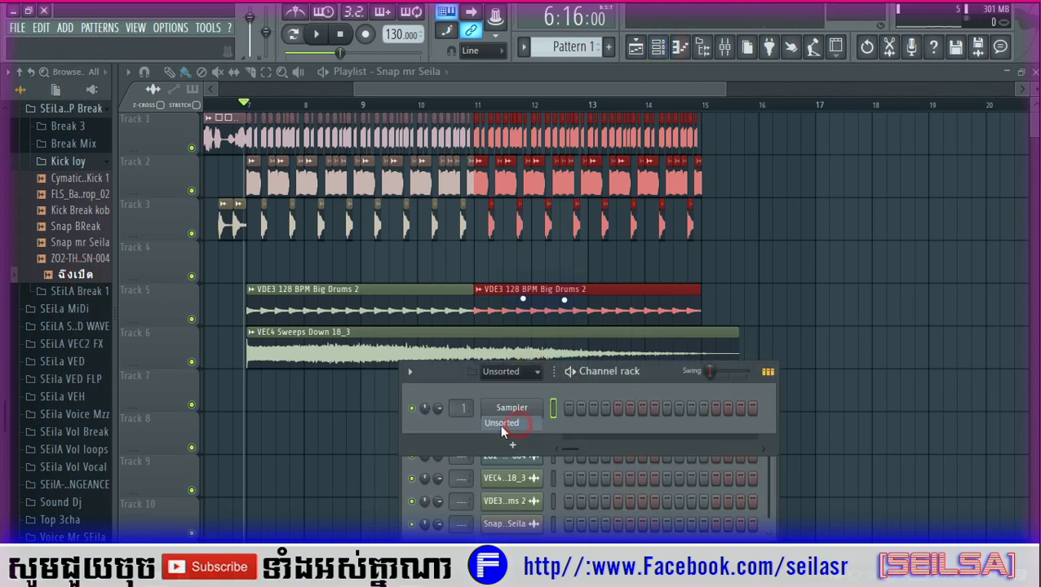
drag(88, 278, 514, 412)
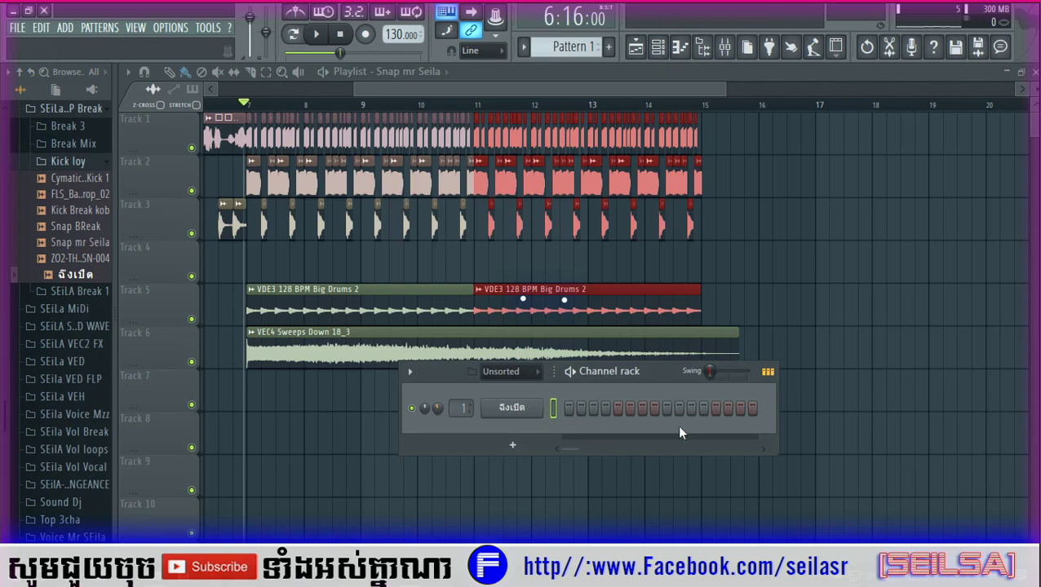
click(642, 408)
drag(253, 262, 465, 267)
right_click(465, 263)
click(420, 75)
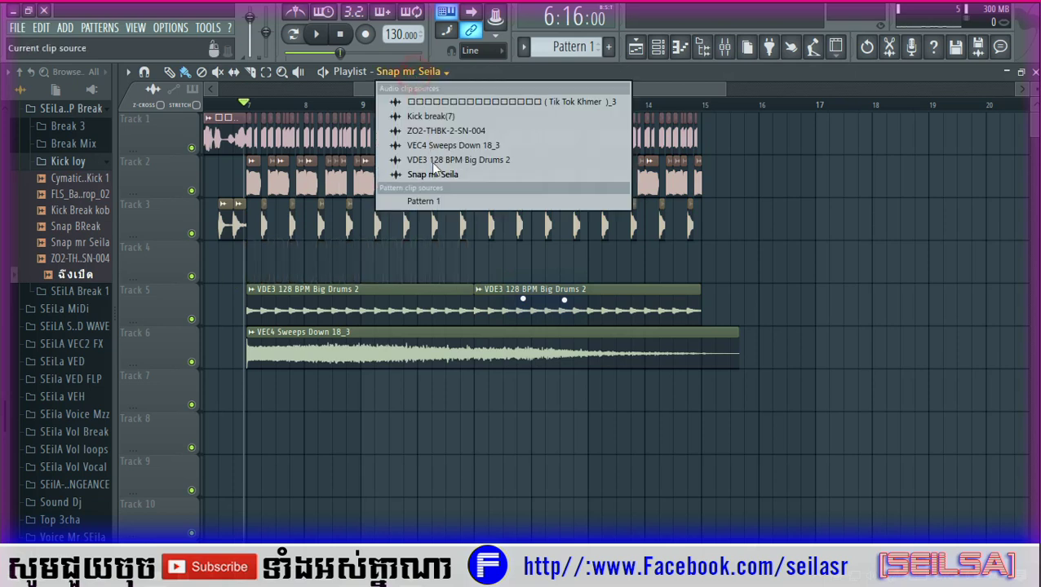
click(439, 201)
drag(252, 261, 535, 269)
right_click(534, 269)
click(394, 73)
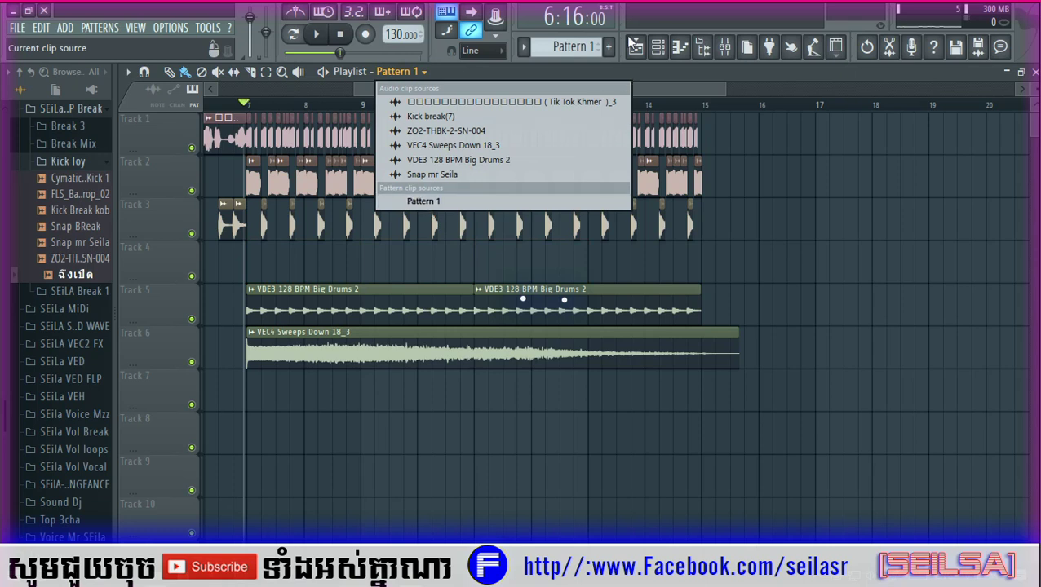
Cut the Thai-named sample channel's steps from Pattern 1 and paste them into the same channel in Pattern 2
click(657, 46)
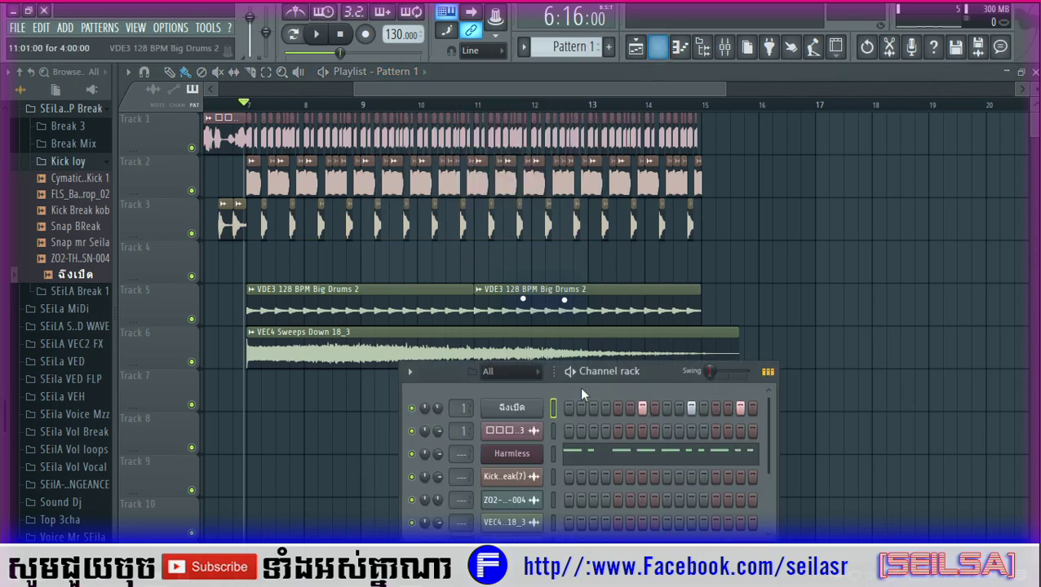
right_click(532, 409)
click(707, 378)
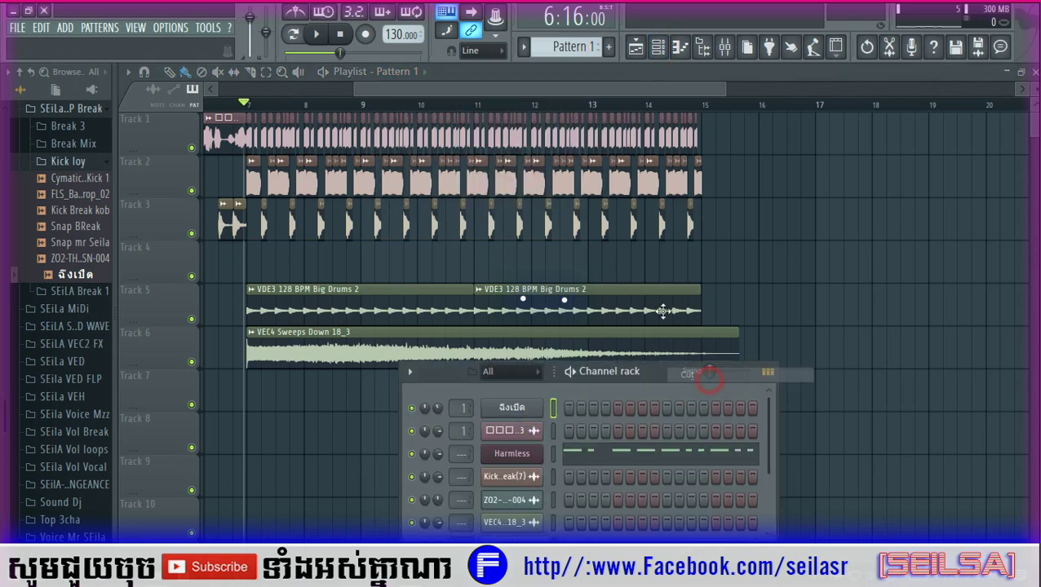
scroll(573, 46, down, 1)
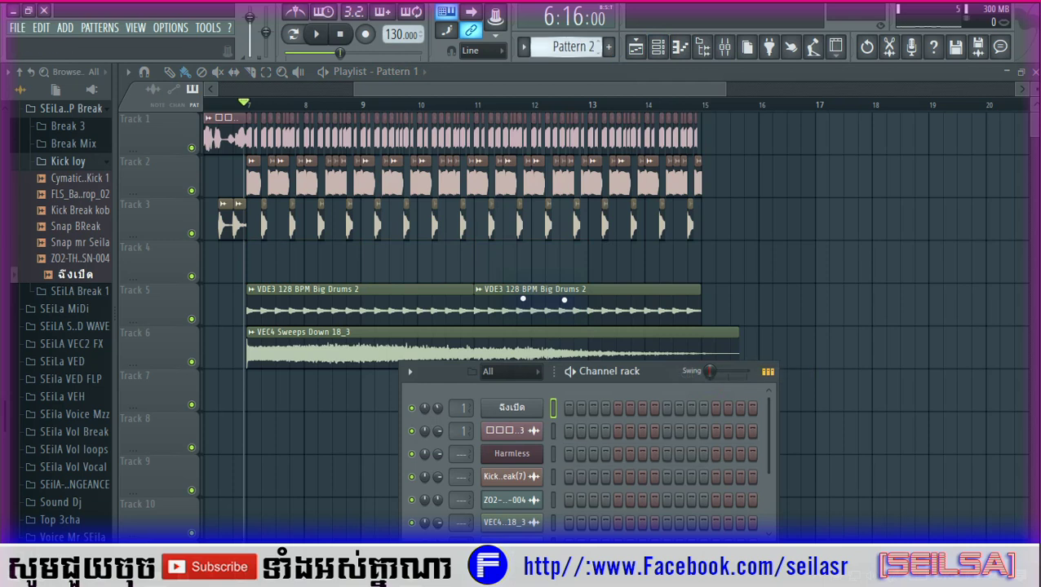
right_click(532, 409)
click(690, 401)
Delete the Harmless channel from the channel rack
right_click(507, 455)
click(611, 507)
click(591, 327)
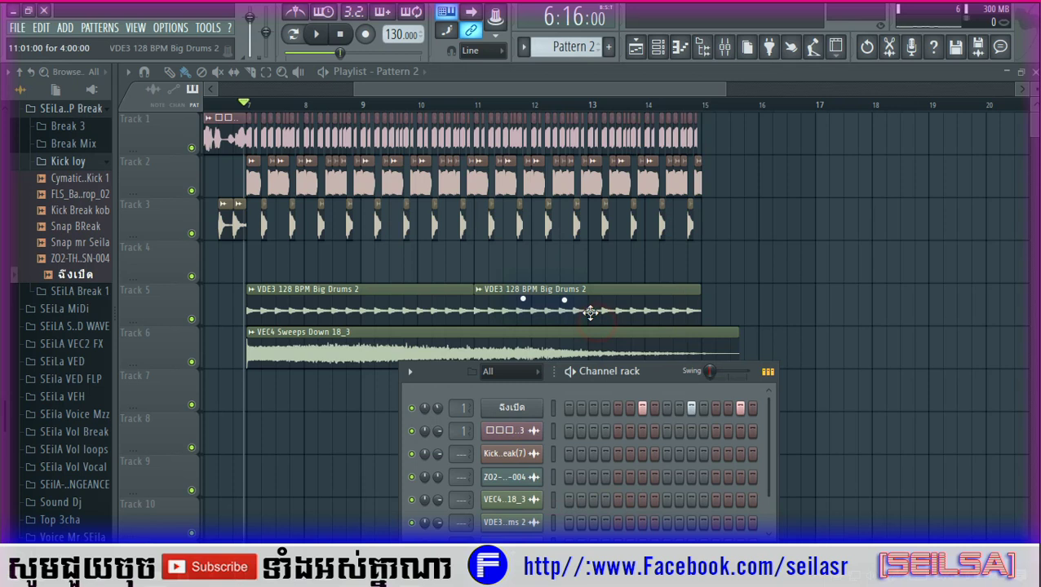
Fill Track 4 with consecutive Pattern 2 clips from bar 7 up to bar 15
click(249, 267)
drag(318, 276, 693, 274)
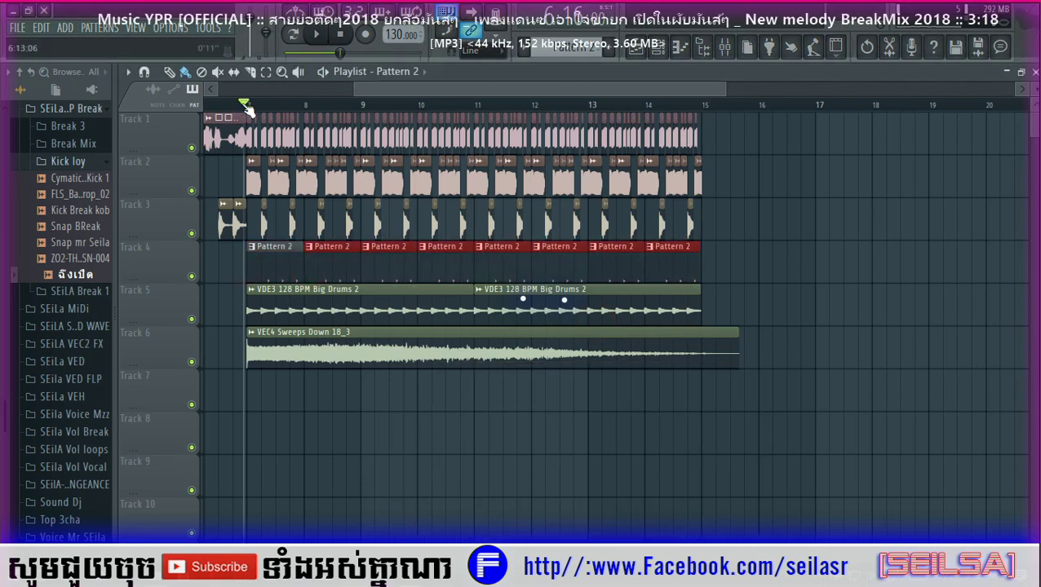
Add the FX Downlifter (2) sample from the Break Mix folder to Track 7 at bar 7
scroll(86, 235, up, 3)
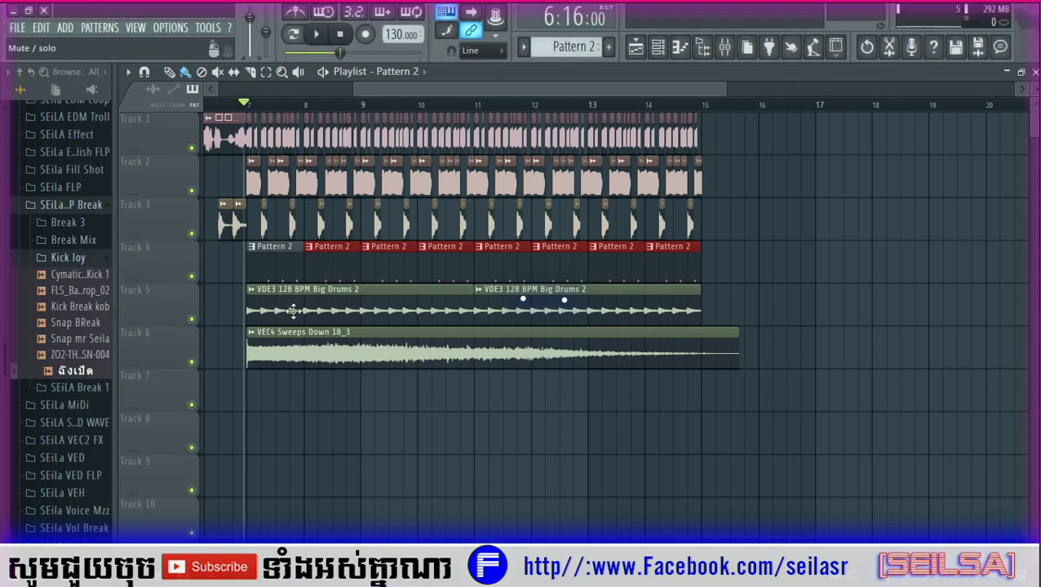
scroll(408, 310, down, 1)
scroll(310, 277, up, 1)
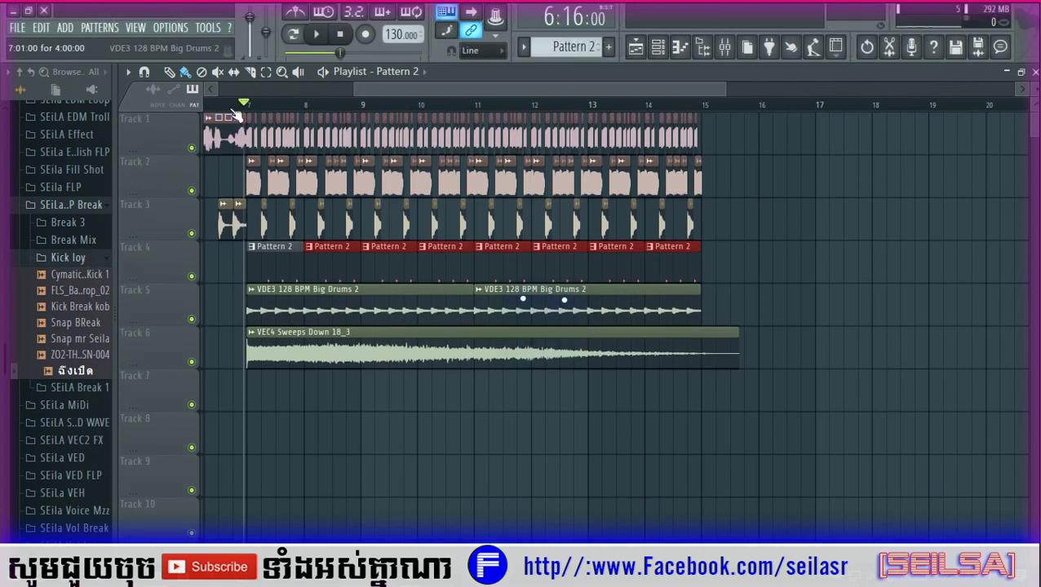
click(80, 259)
click(78, 228)
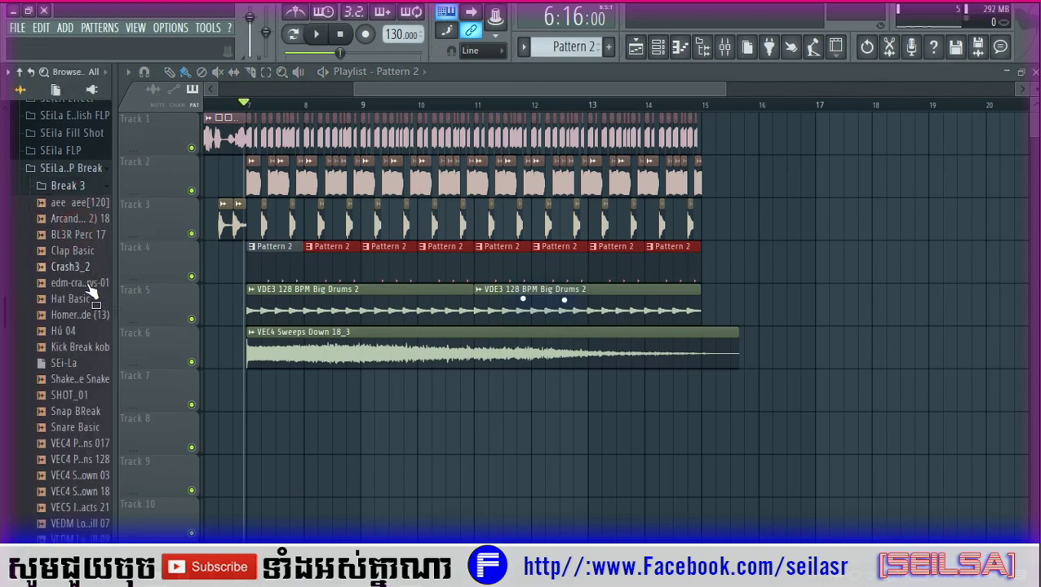
scroll(82, 237, down, 3)
click(83, 170)
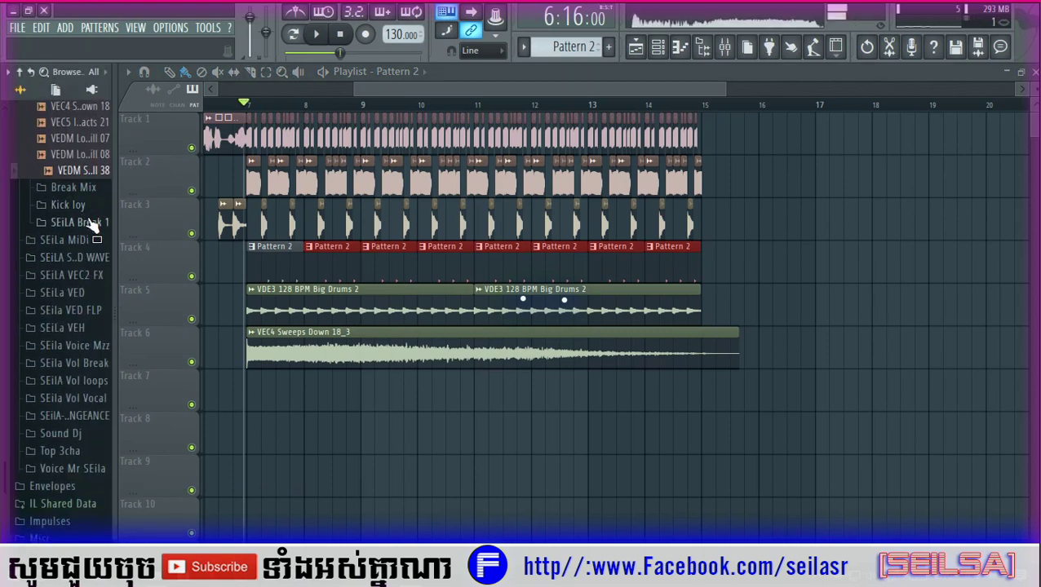
click(77, 205)
click(75, 187)
click(81, 235)
drag(78, 218, 252, 376)
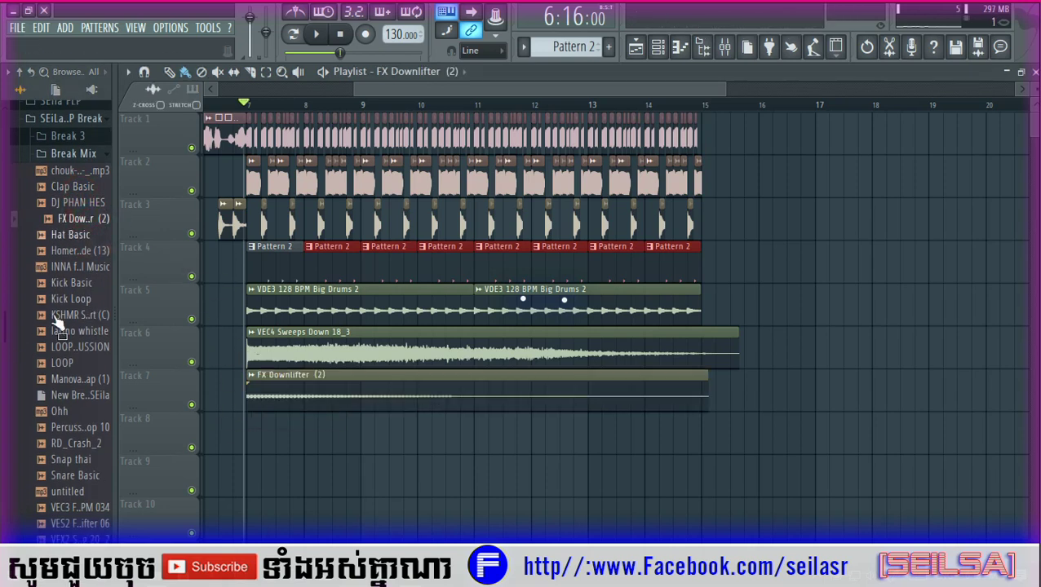
Add the VES2 FX Uplifter 06 sample from the Break Mix folder to Track 5, leading into bar 7
scroll(65, 326, down, 6)
click(89, 249)
click(92, 234)
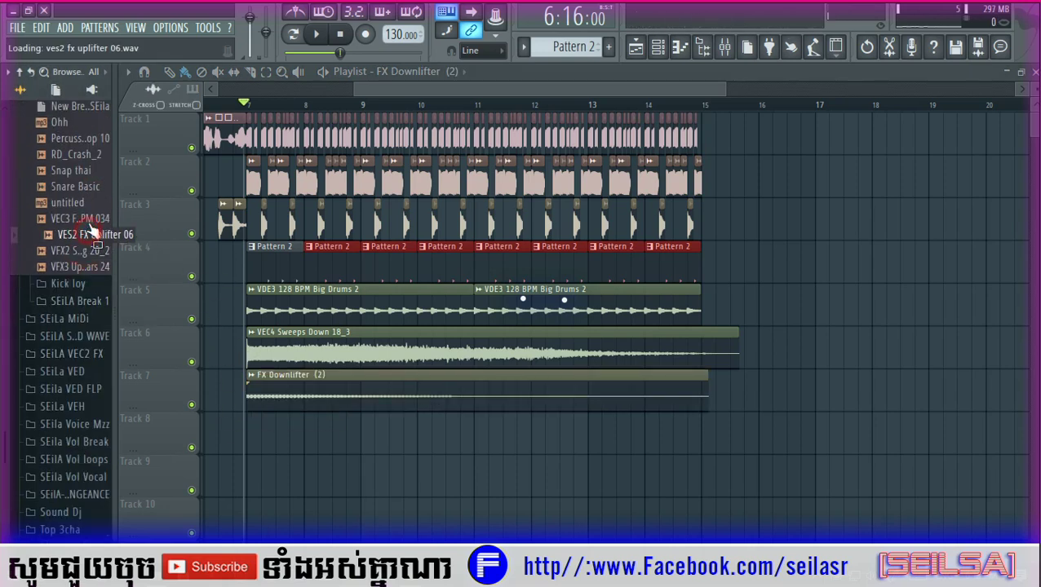
drag(98, 236, 221, 310)
drag(228, 312, 220, 304)
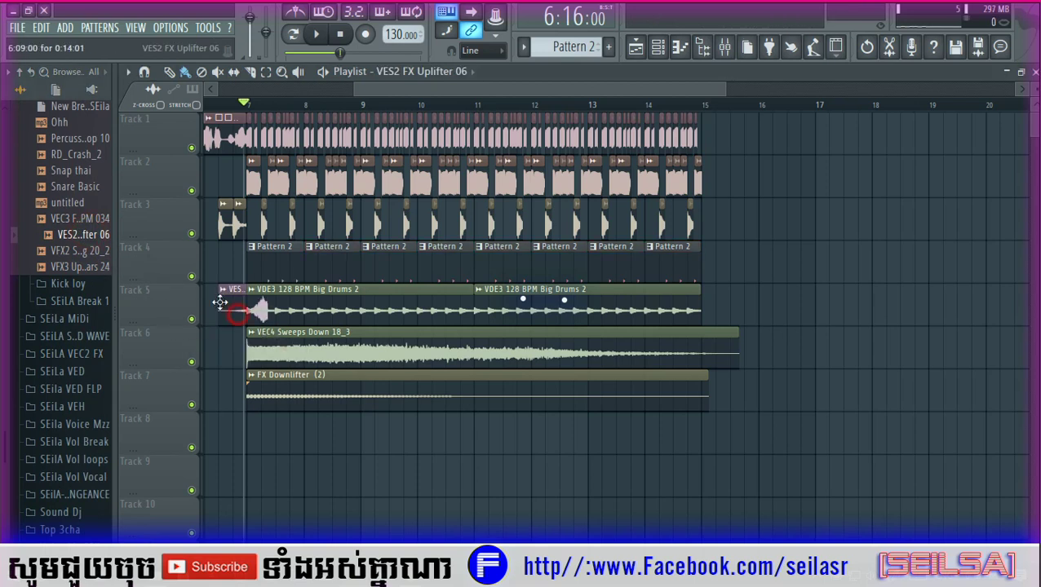
Fit the VES2 FX Uplifter 06 clip to the project tempo using the 75 to 150 BPM range
scroll(237, 106, down, 4)
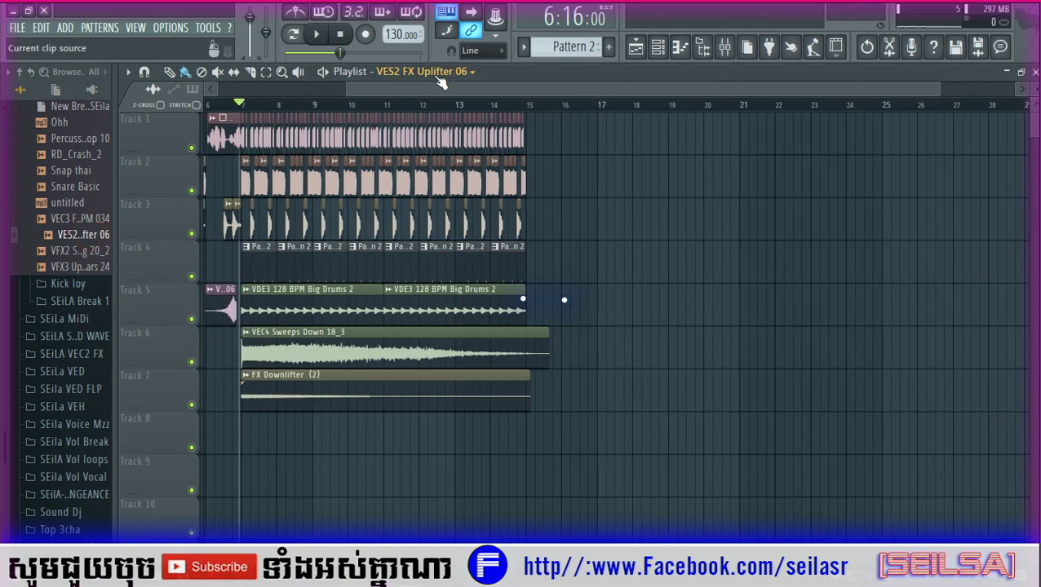
click(422, 73)
click(357, 90)
scroll(300, 303, left, 2)
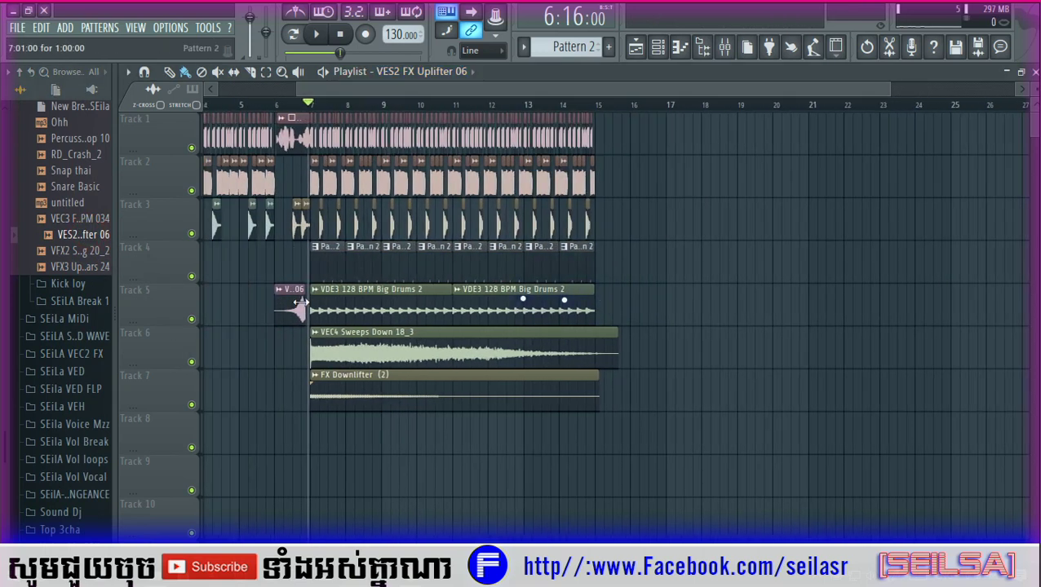
right_click(278, 291)
click(435, 377)
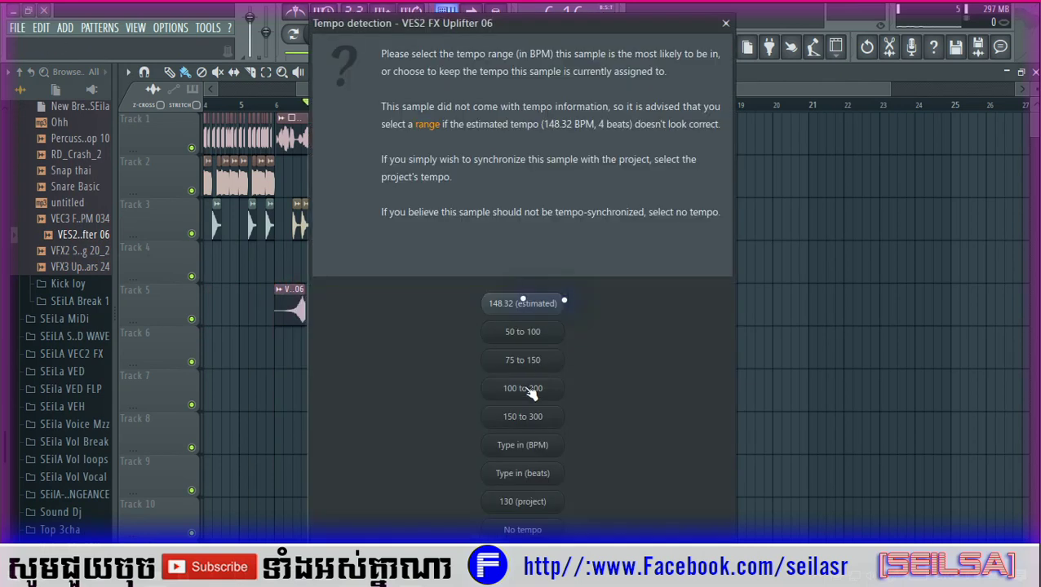
click(534, 365)
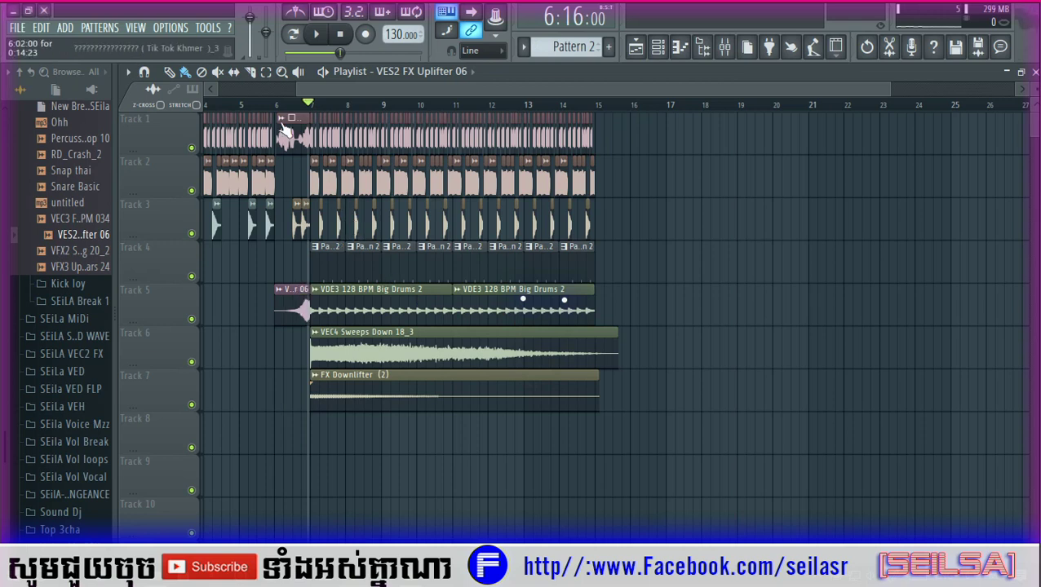
Add the edm-crash-05 sample from the SEiLA Break 1 folder to Track 8 at bar 7
scroll(49, 277, up, 3)
scroll(49, 281, down, 3)
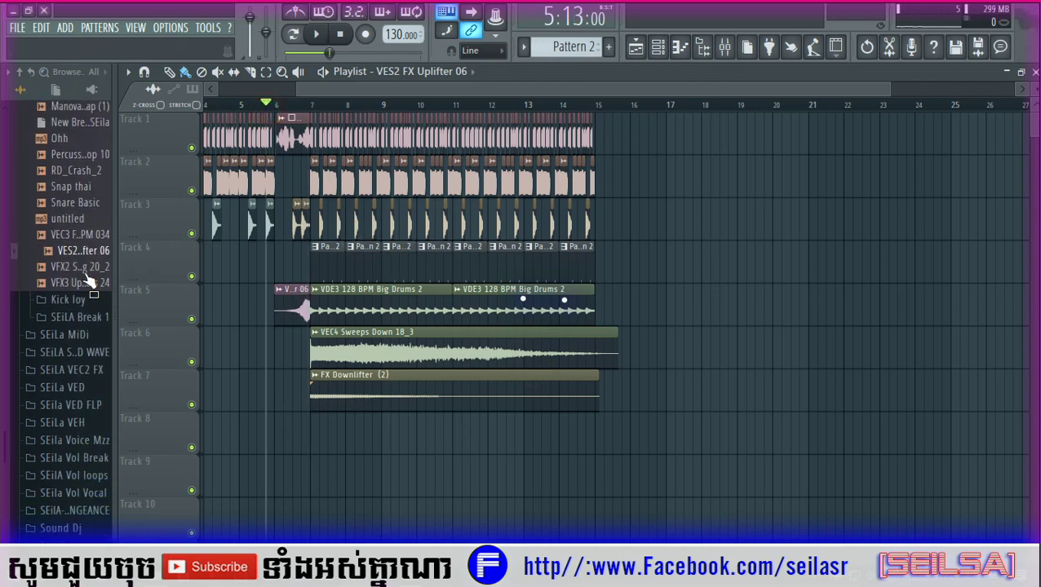
click(82, 301)
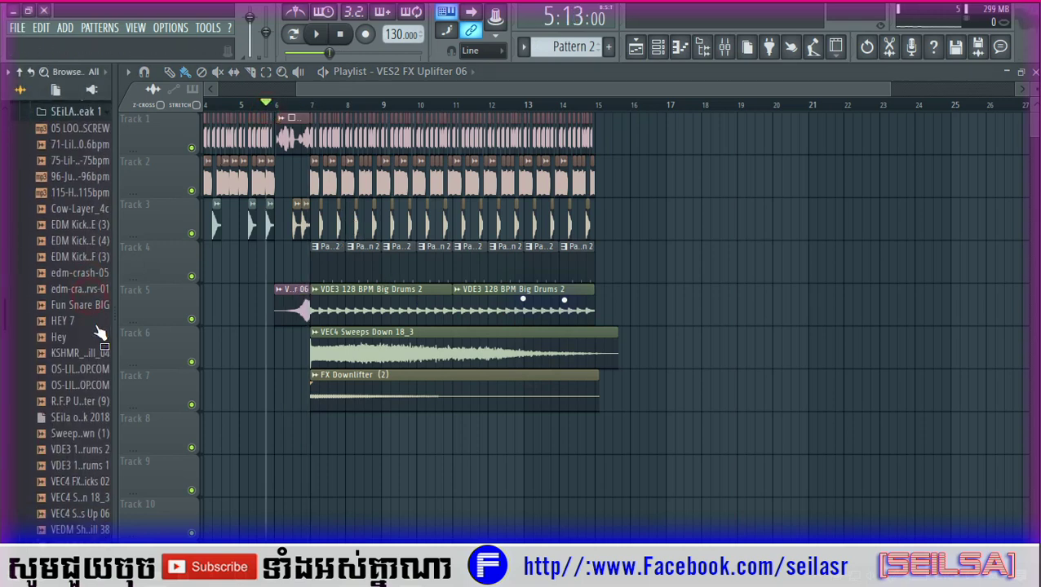
click(96, 273)
drag(315, 421, 321, 426)
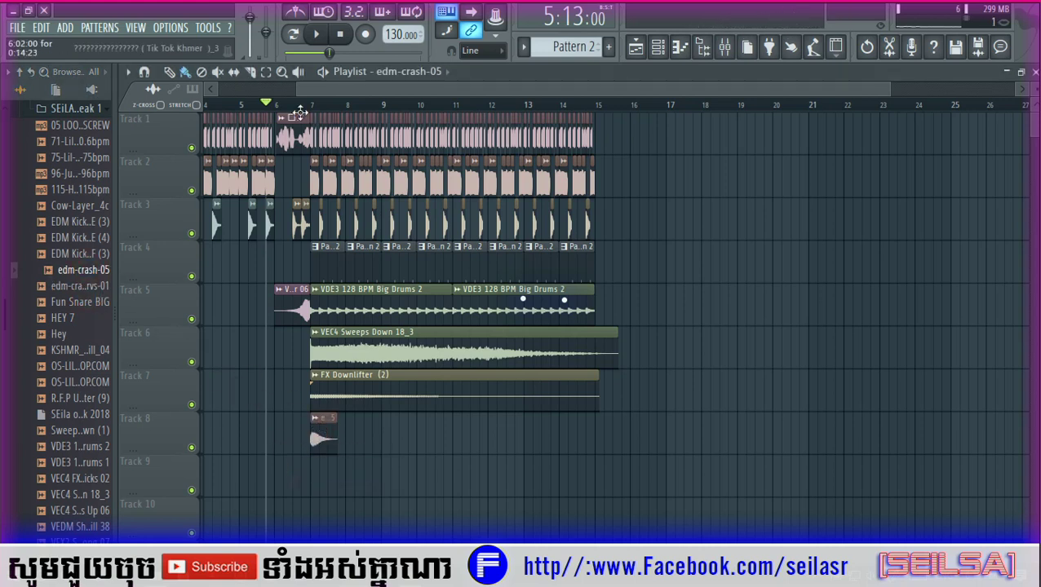
Play back the transition into bar 6 from 5:13:00
scroll(324, 86, down, 5)
scroll(298, 230, left, 3)
scroll(364, 218, up, 5)
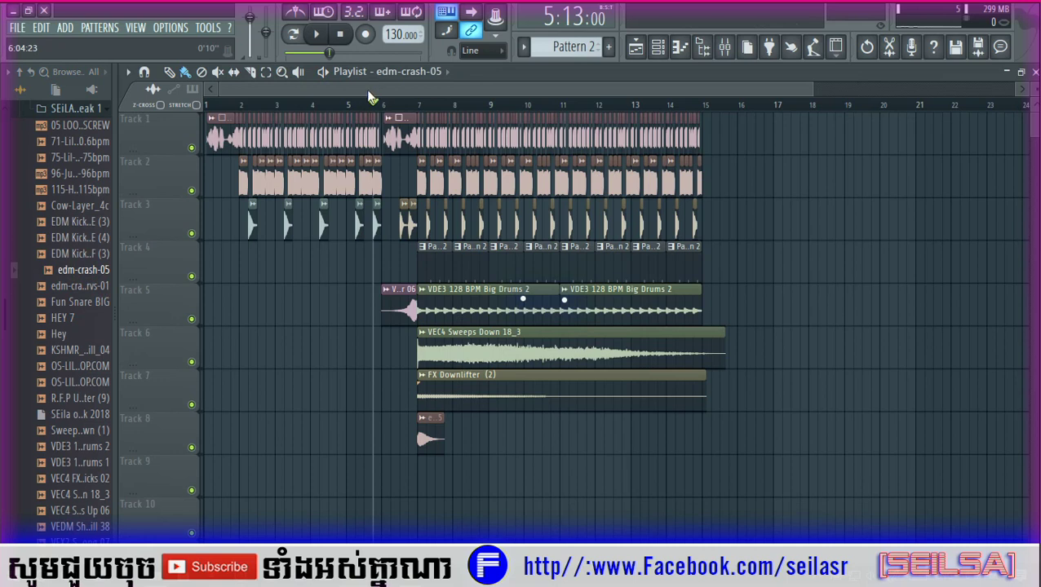
click(323, 72)
click(323, 72)
Try adding ZO2-THBK-2-SN-004 snare hits to Track 3 in the first half of bar 6
scroll(380, 111, up, 6)
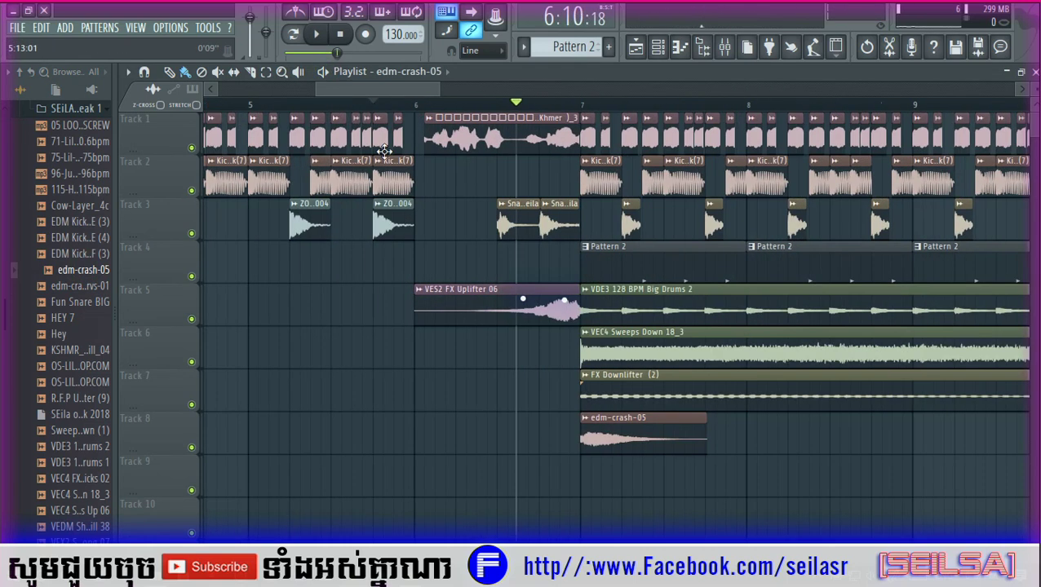
click(477, 231)
drag(559, 268, 585, 209)
click(613, 271)
drag(613, 270, 626, 213)
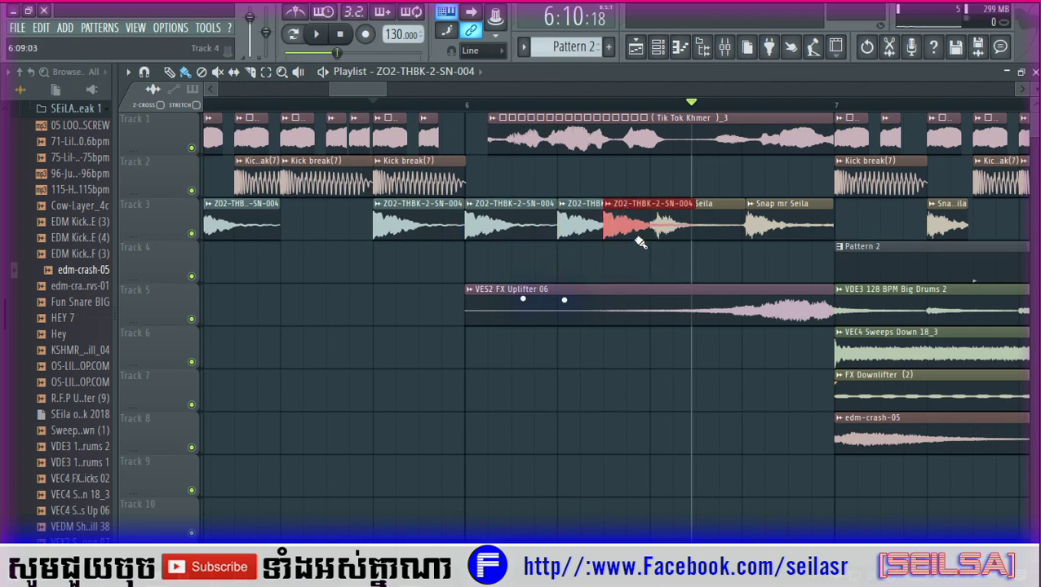
right_click(575, 222)
right_click(612, 226)
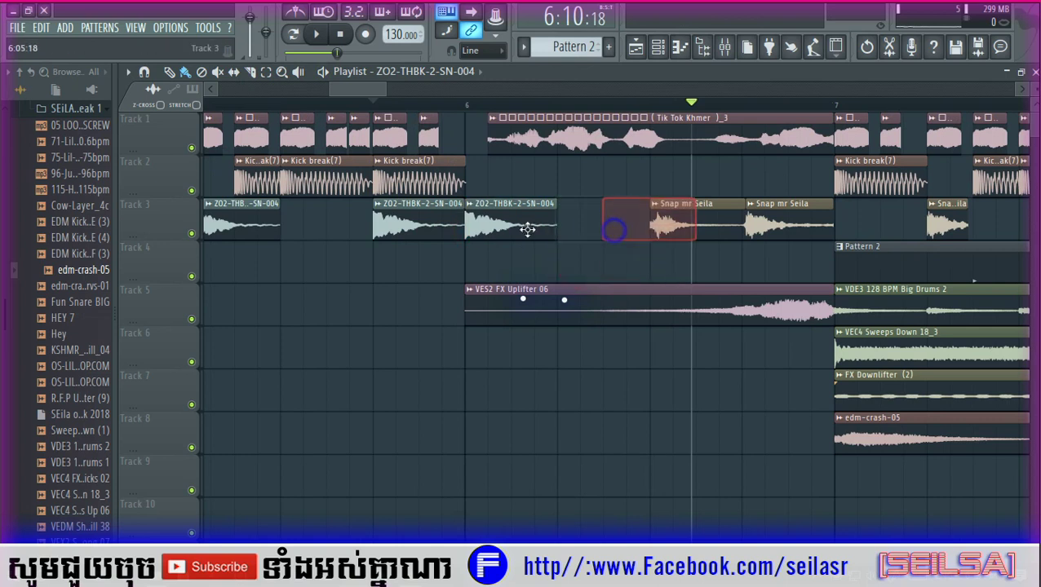
right_click(528, 228)
Play back the second section from 5:13:00 and check the channel rack's Unsorted group
key(space)
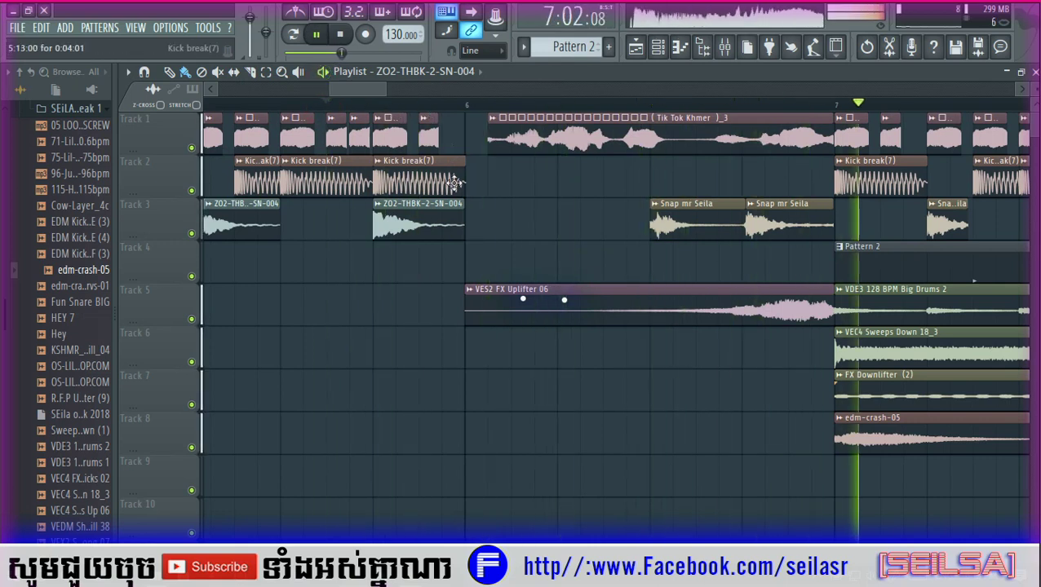
scroll(555, 110, down, 8)
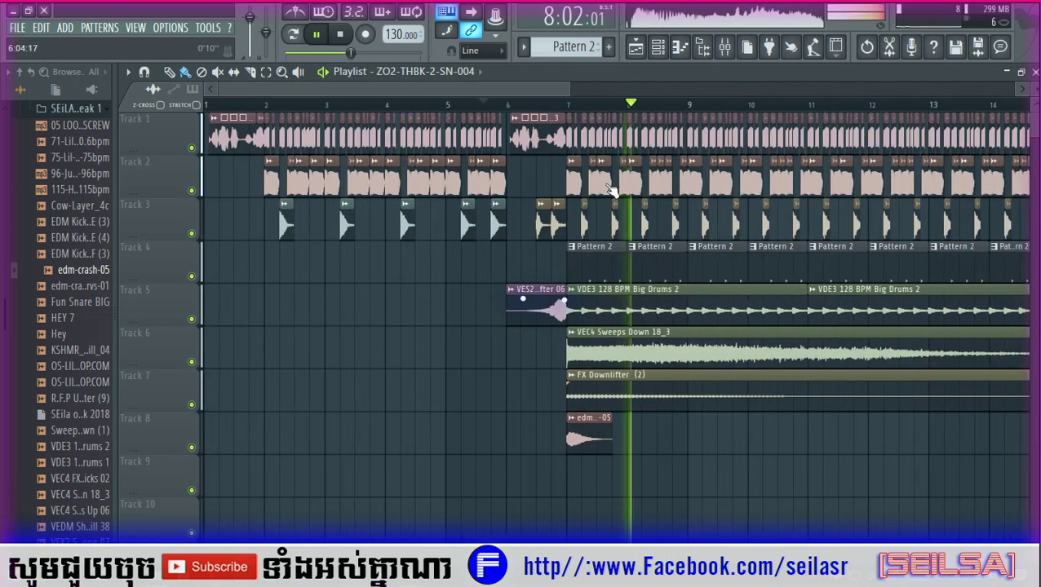
key(F6)
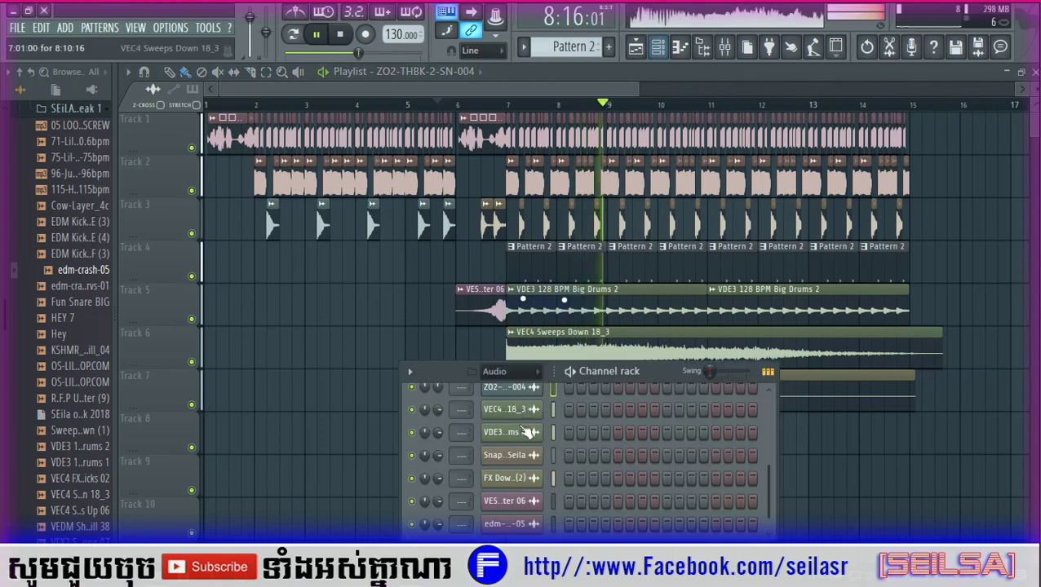
click(511, 377)
click(506, 424)
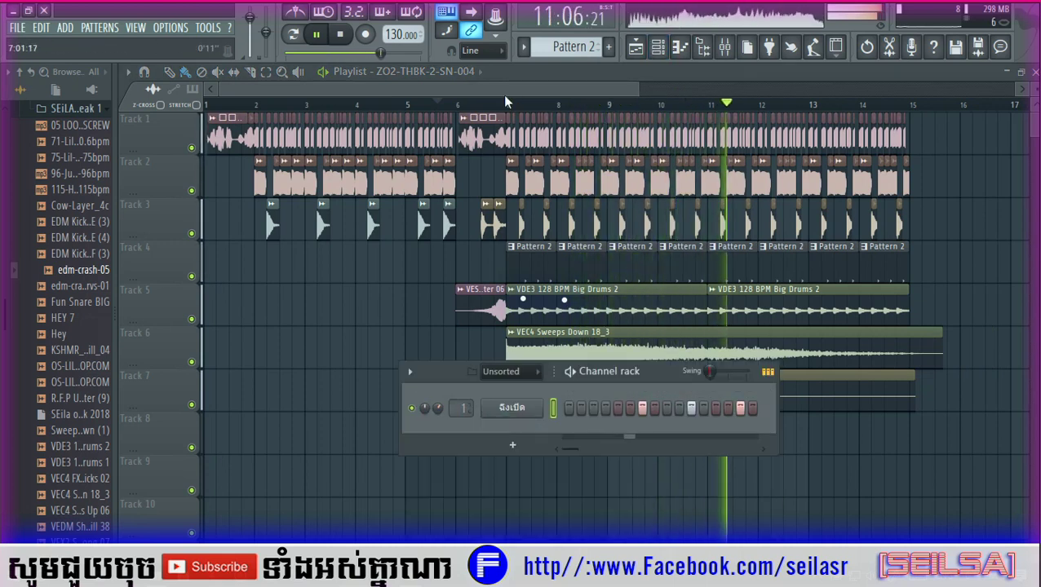
key(F6)
Duplicate bars 7 to 14 of Tracks 1 to 7 without the crash and align the copy to start at bar 15
scroll(520, 108, down, 4)
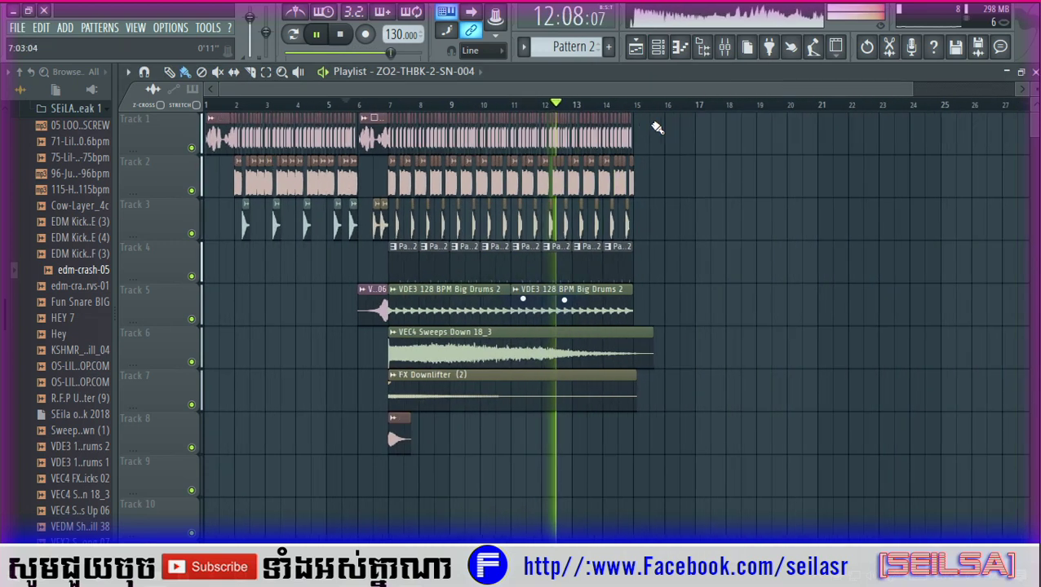
drag(652, 121, 396, 426)
key(ctrl+b)
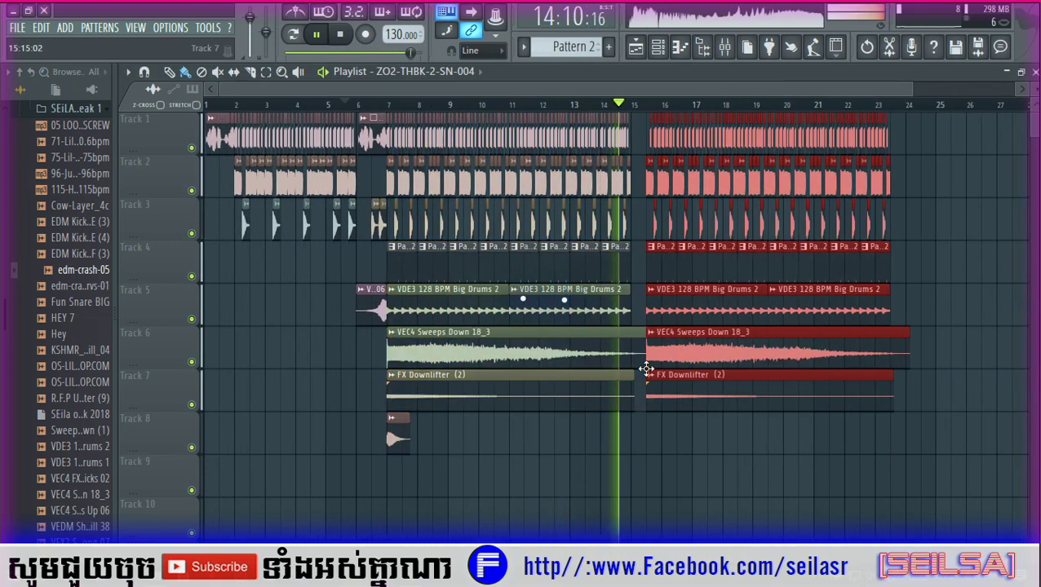
drag(646, 369, 631, 369)
Add a vocal chop clip at the start of bar 15 on Track 1 and play back the join from late bar 14
click(620, 105)
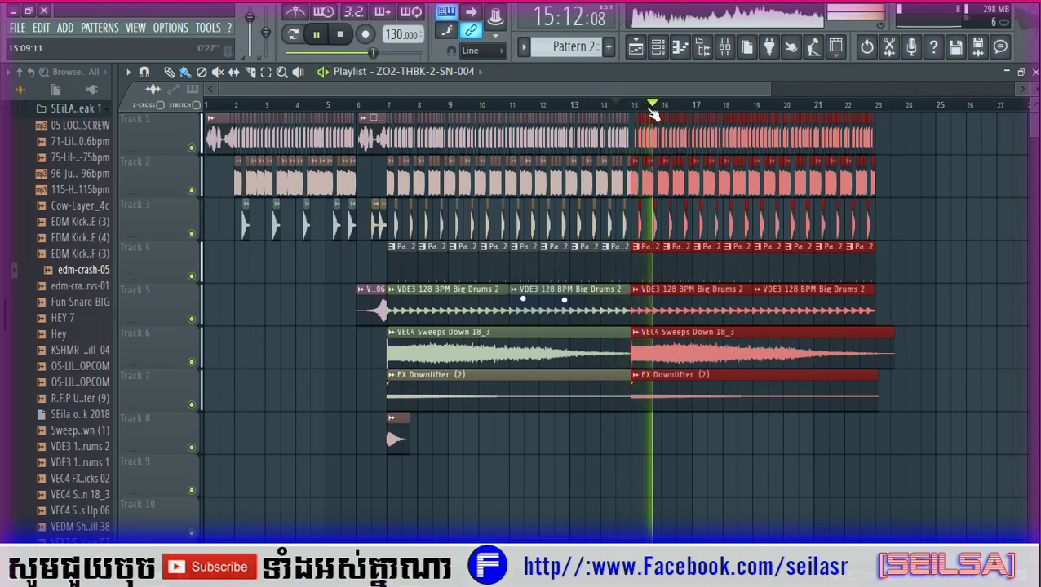
scroll(653, 116, up, 6)
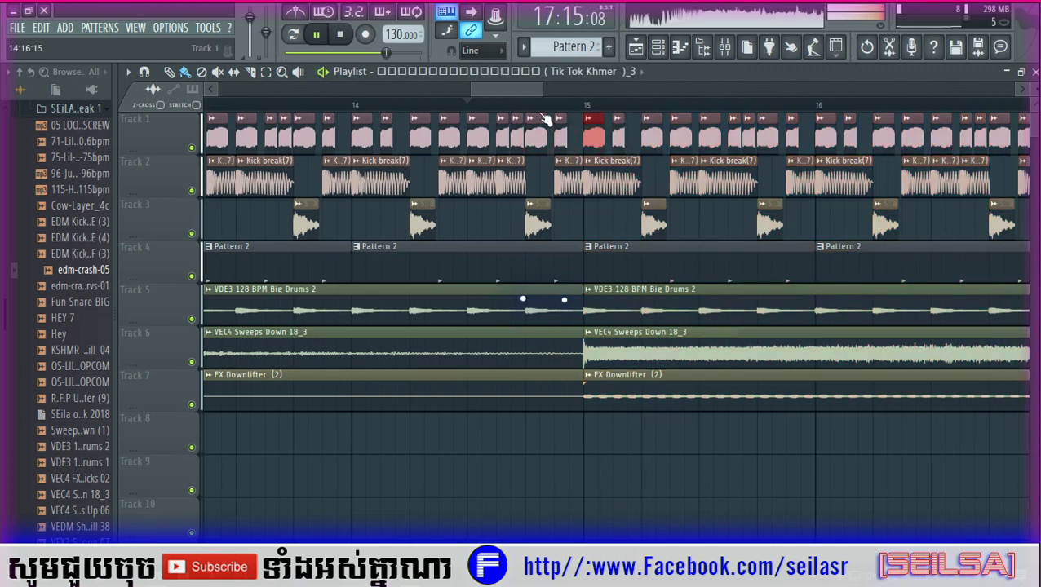
click(543, 113)
scroll(526, 114, down, 3)
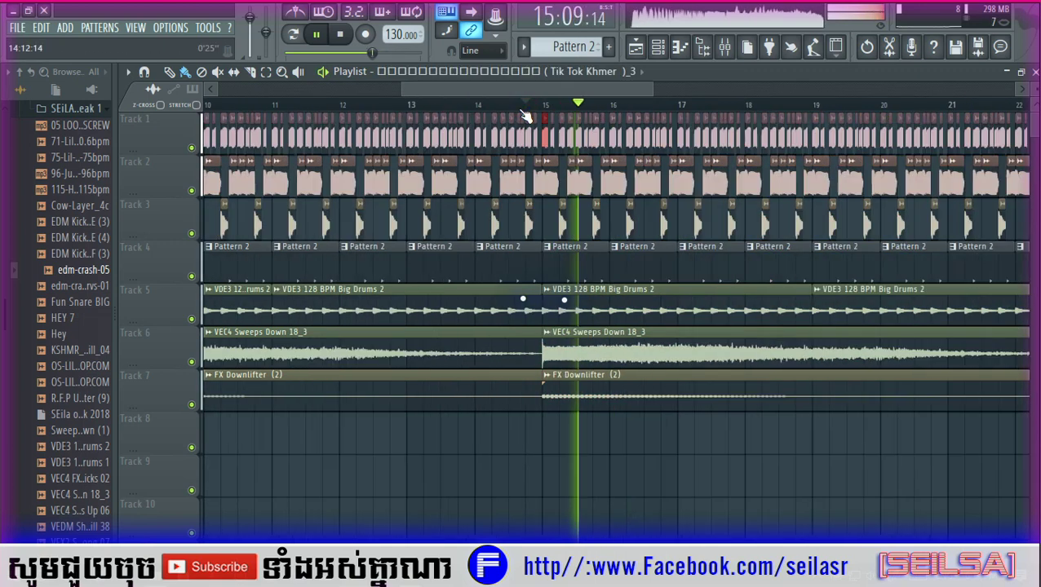
scroll(526, 115, down, 5)
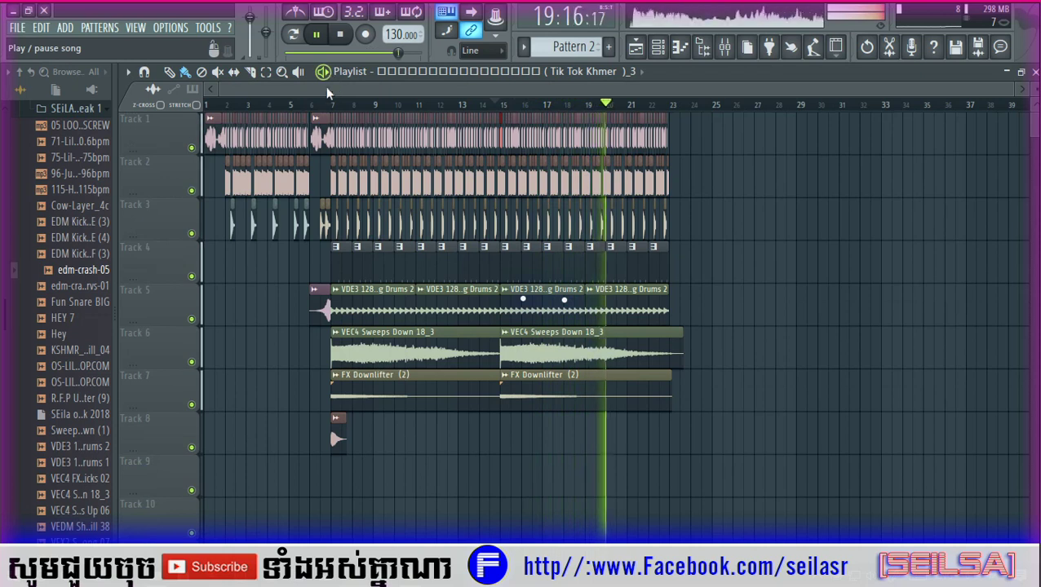
Add a Kick break(7) clip at the start of bar 6 on Track 2 and play back the transition from late bar 5
click(303, 109)
scroll(303, 106, up, 5)
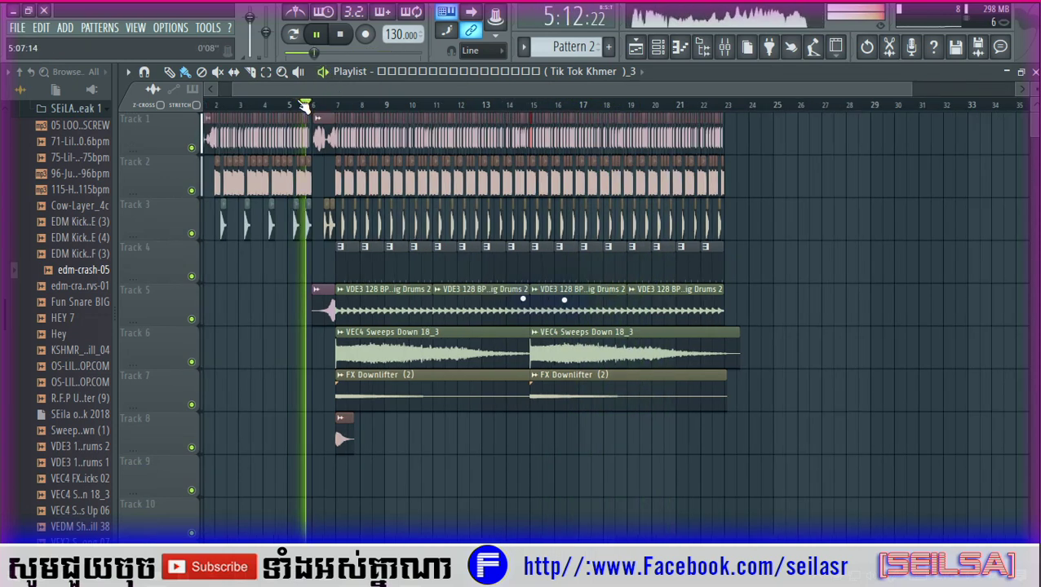
scroll(351, 118, up, 4)
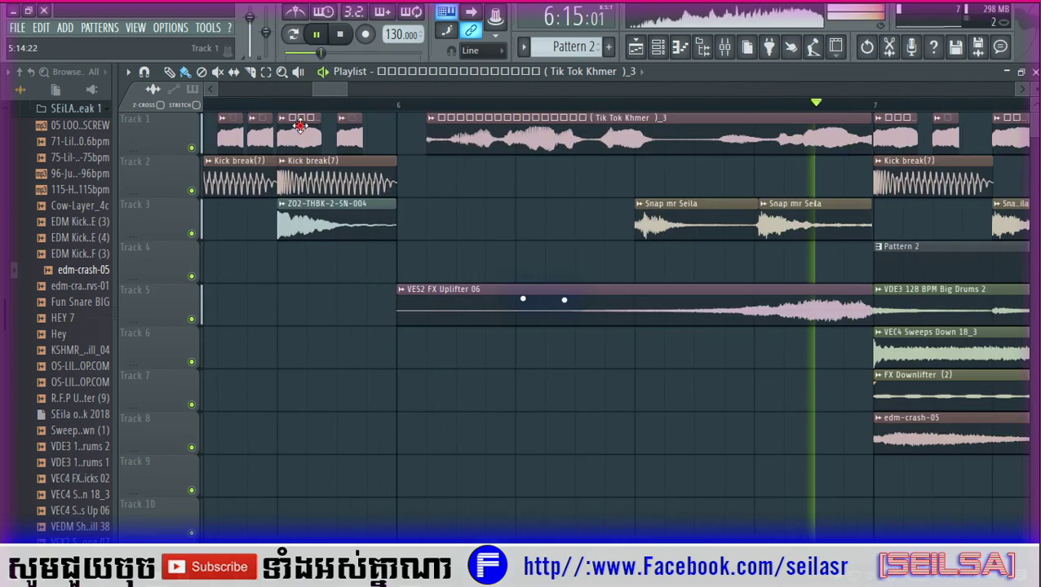
drag(418, 186, 400, 181)
click(341, 106)
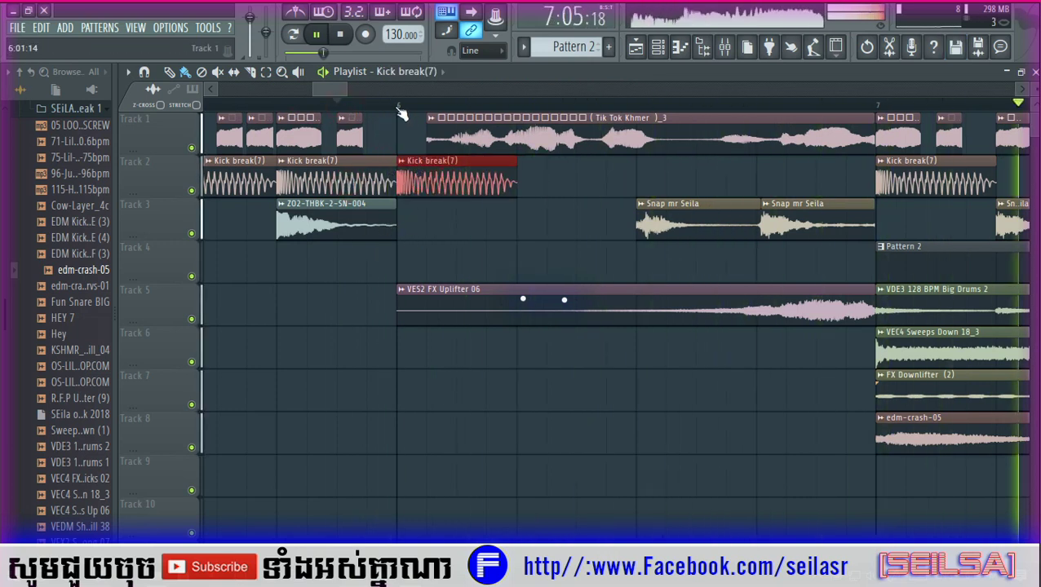
Delete the second VEC4 Sweeps Down 18_3 and FX Downlifter (2) clips starting at bar 15 on Tracks 6 and 7
scroll(402, 112, down, 6)
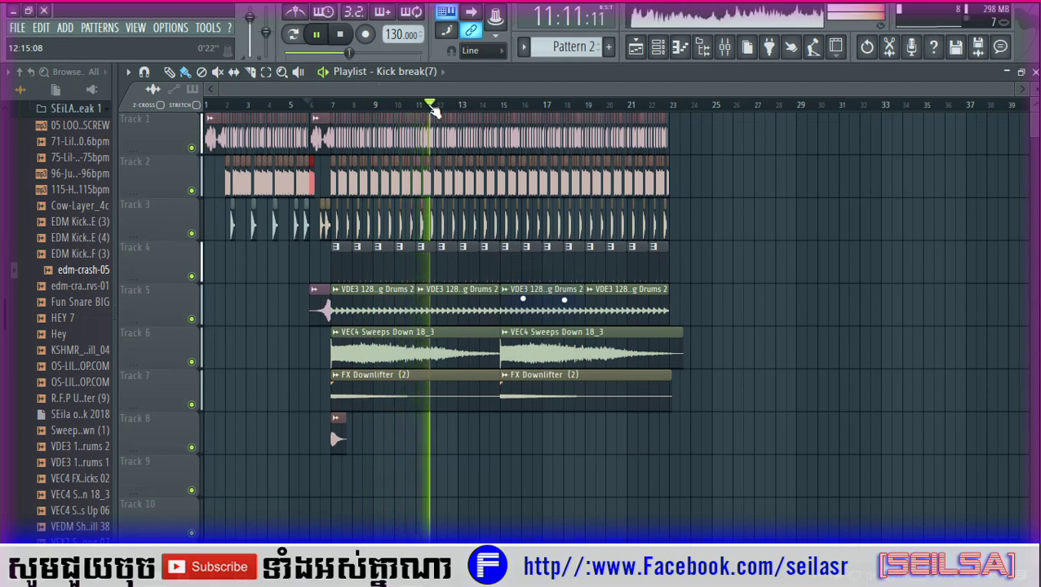
scroll(410, 106, up, 4)
right_click(661, 346)
right_click(681, 397)
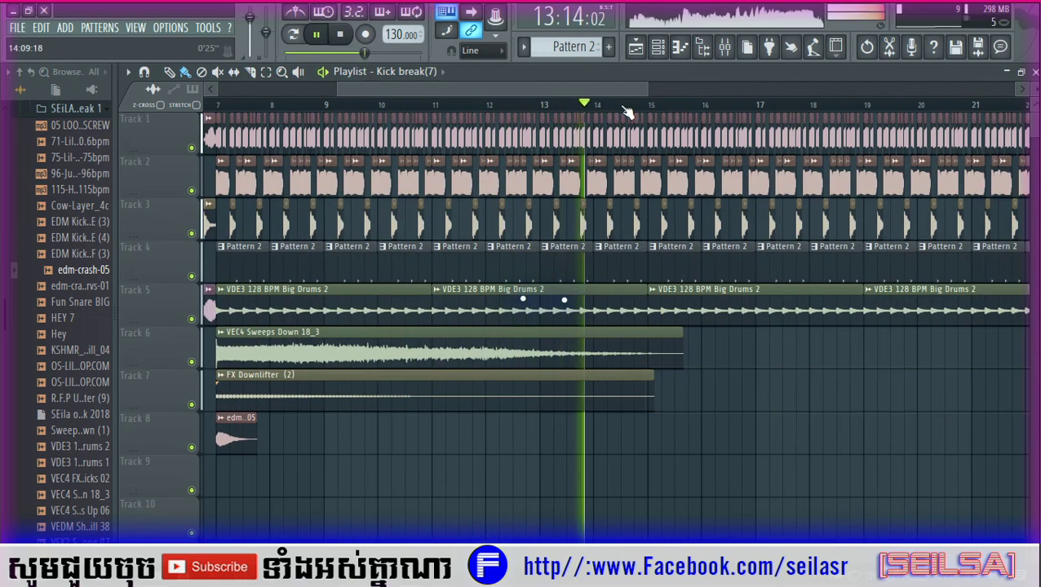
scroll(626, 112, down, 1)
scroll(626, 112, down, 3)
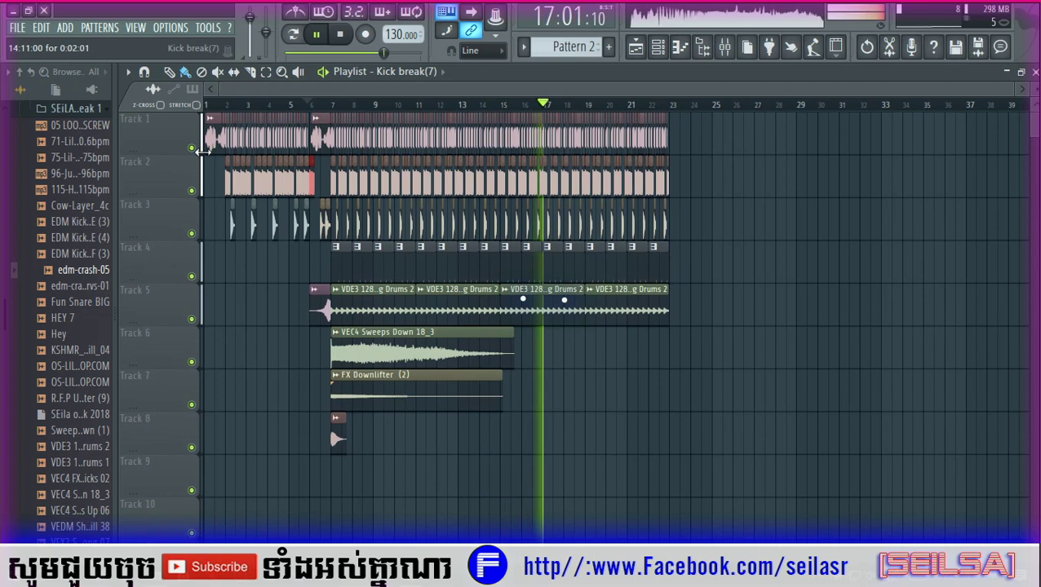
Clear the clip selection in the playlist, stop the song playback and review the arrangement's opening bars
click(390, 225)
double_click(390, 225)
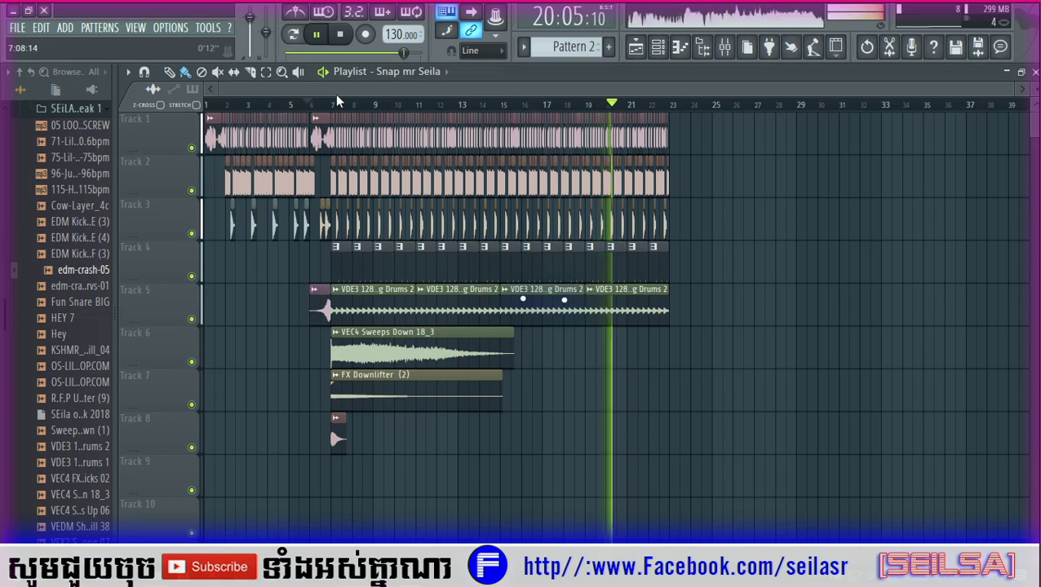
drag(334, 94, 410, 88)
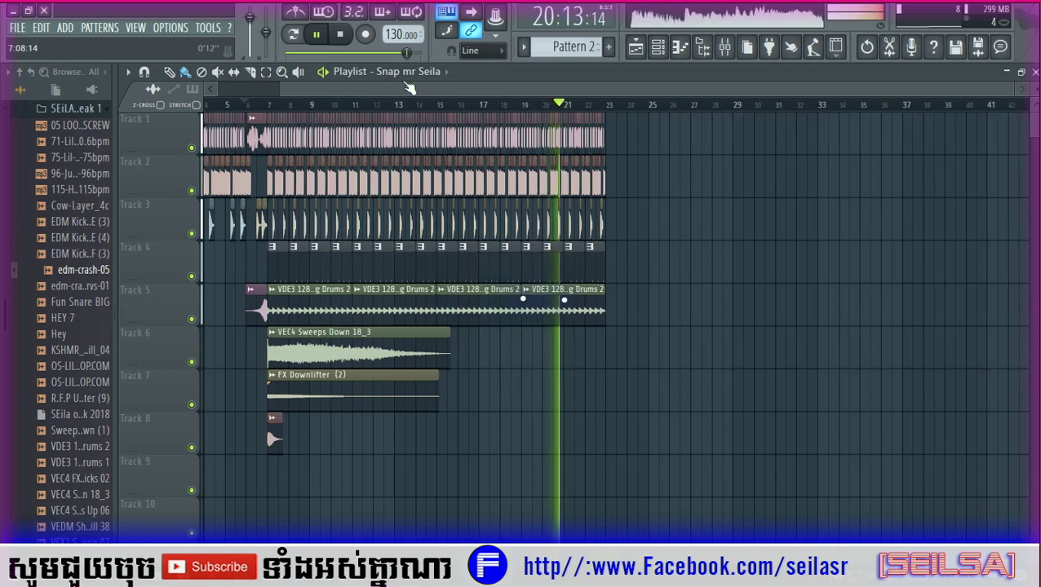
click(324, 72)
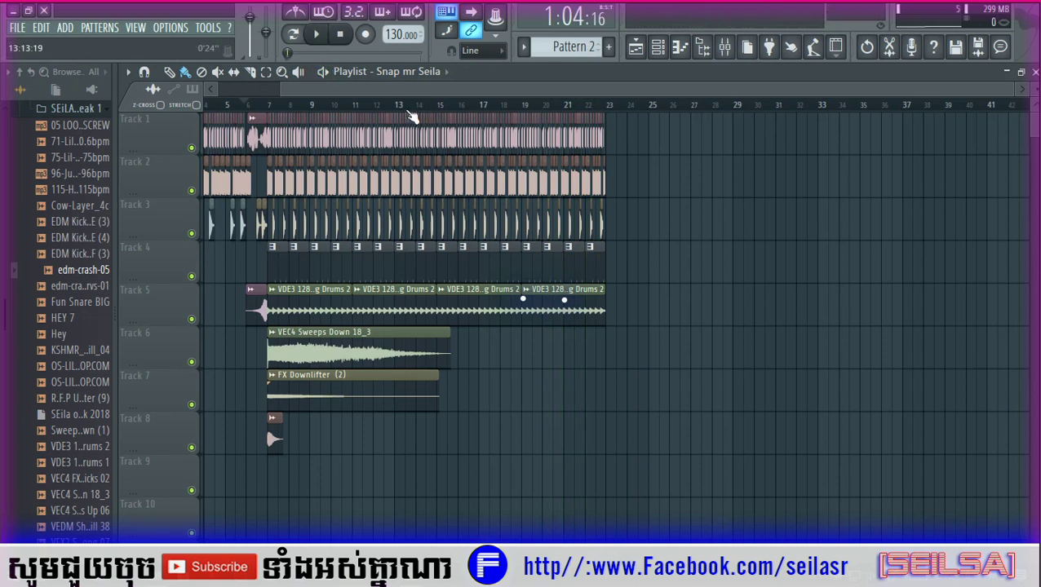
scroll(304, 110, left, 3)
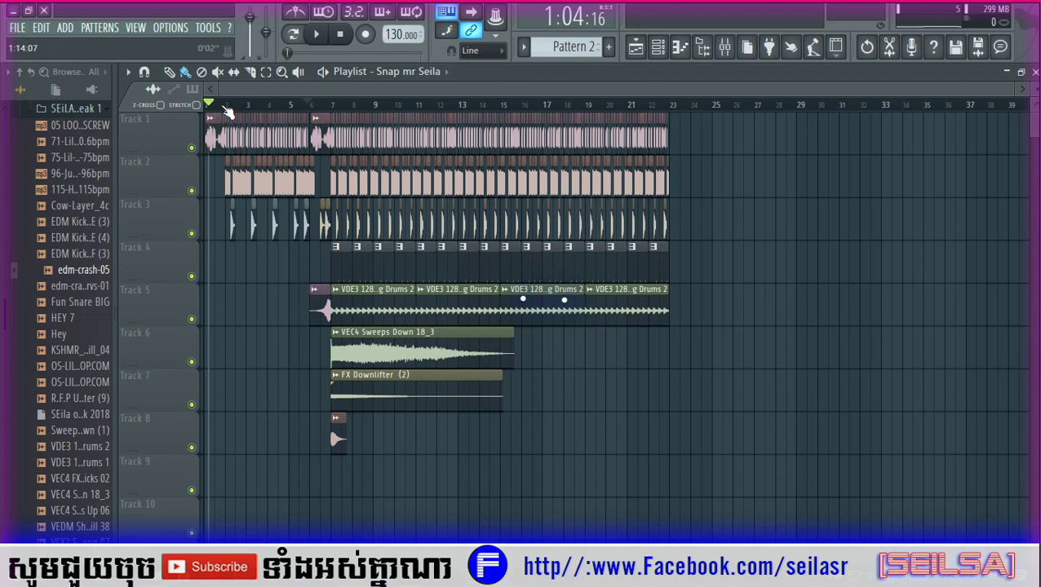
scroll(229, 113, up, 4)
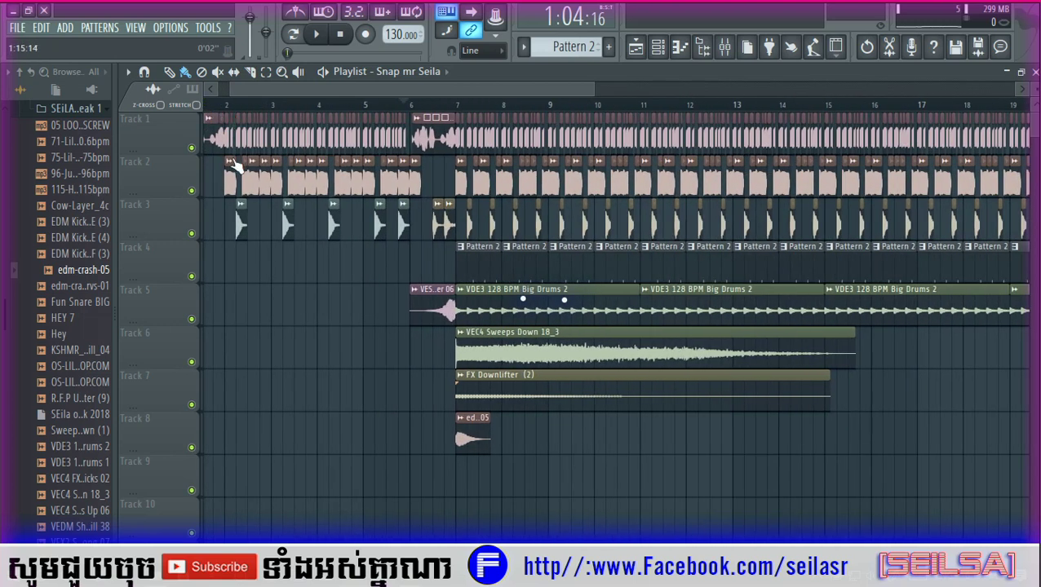